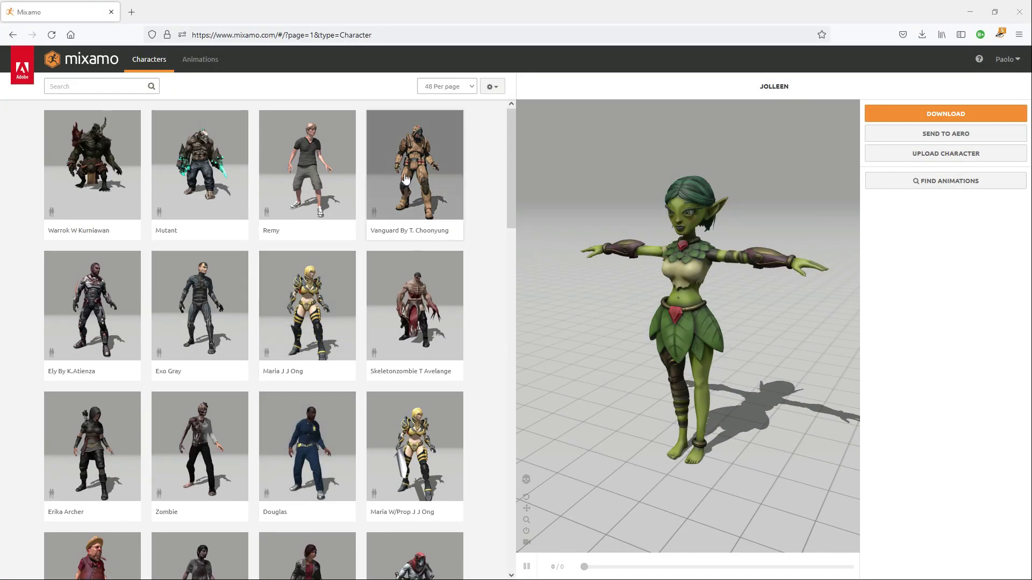
Step: Preview the Vanguard character and generate its control rig from the metarig
click(406, 179)
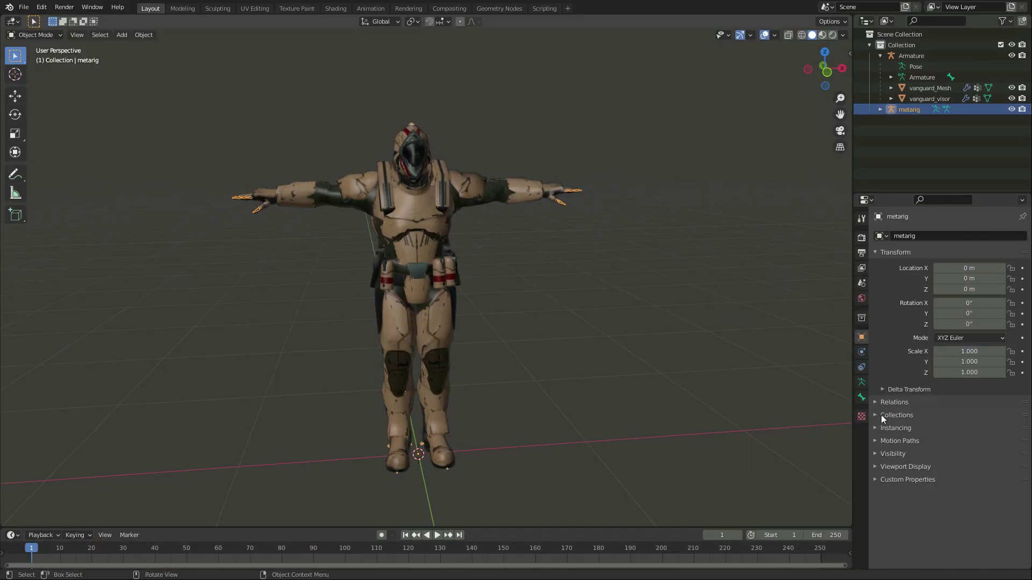
click(861, 382)
click(934, 459)
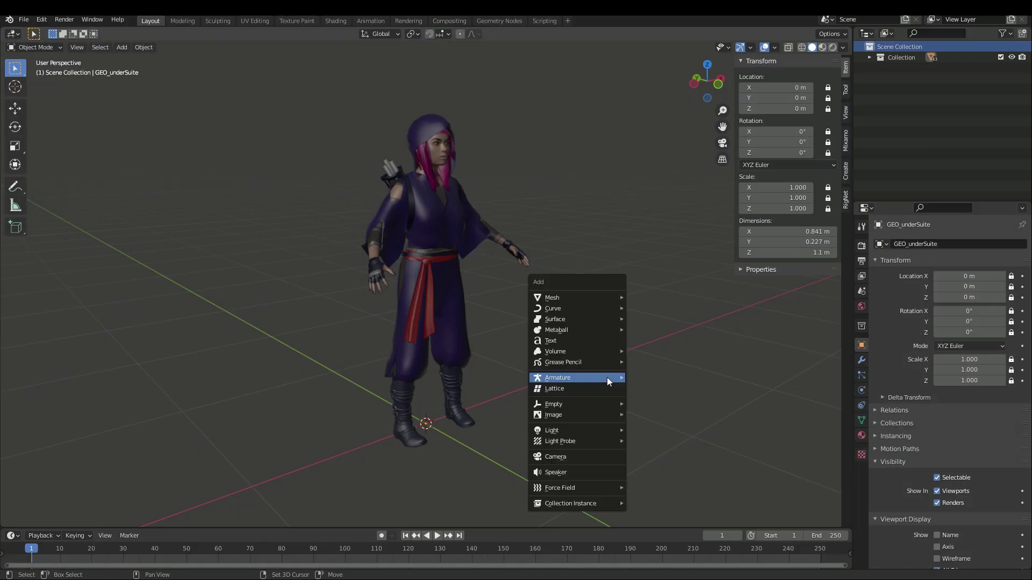
Step: Add a human meta-rig and scale it to 0.803 to fit the character
mouse_move(607, 377)
click(662, 388)
key(s)
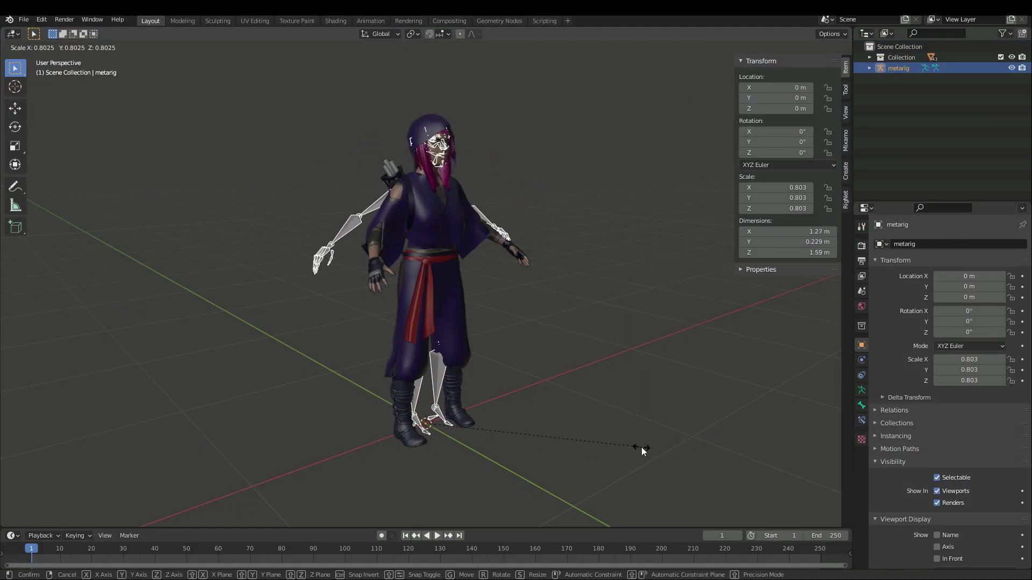
click(640, 447)
Step: In Edit Mode, rotate the left thigh bone around global Y to match the leg
key(Tab)
click(439, 274)
key(r)
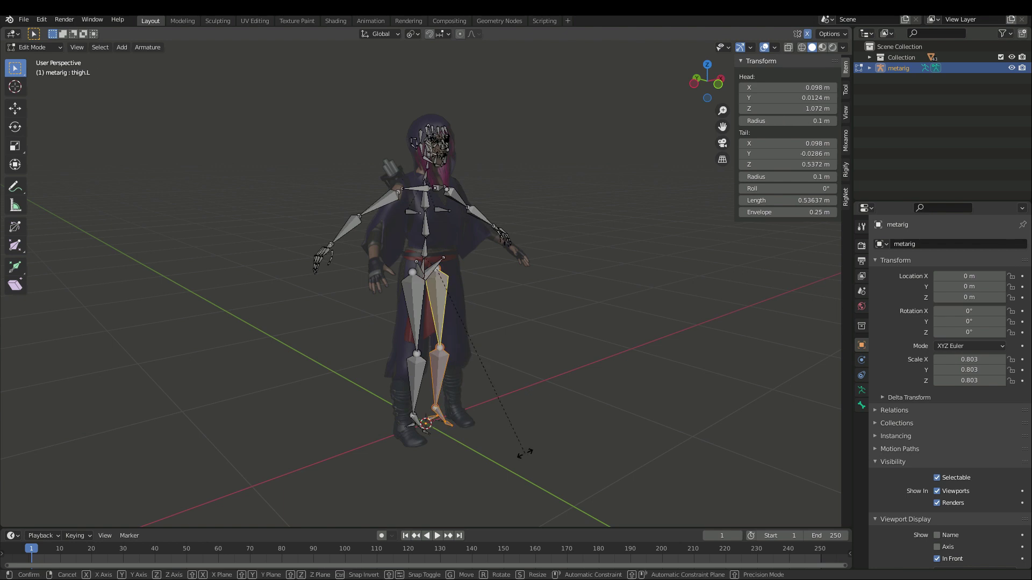
key(y)
click(542, 423)
Step: Rotate the left upper arm and forearm bones down to follow the arm mesh
click(450, 198)
key(r)
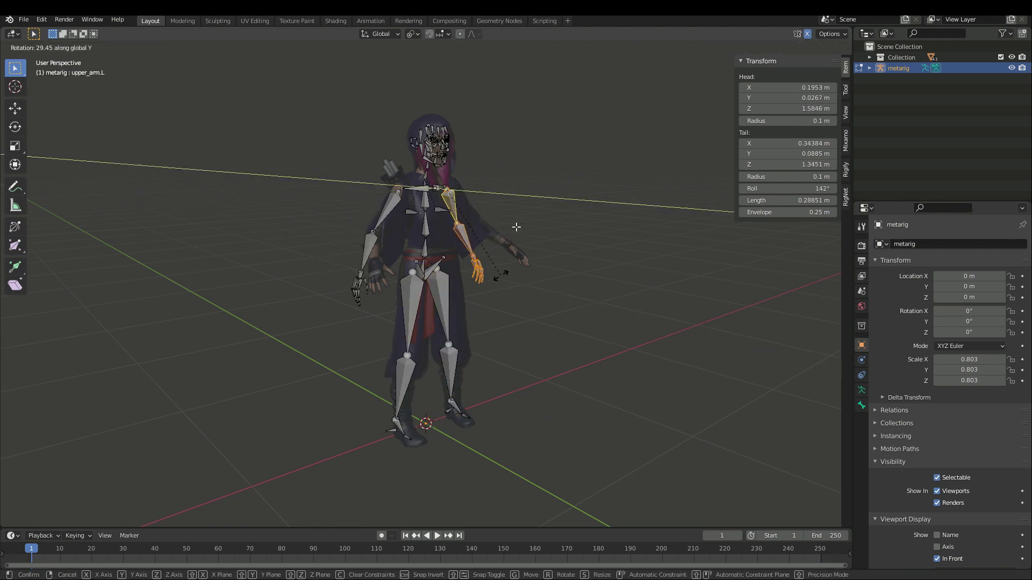
click(606, 337)
key(bracketright)
key(r)
key(x)
key(x)
click(607, 334)
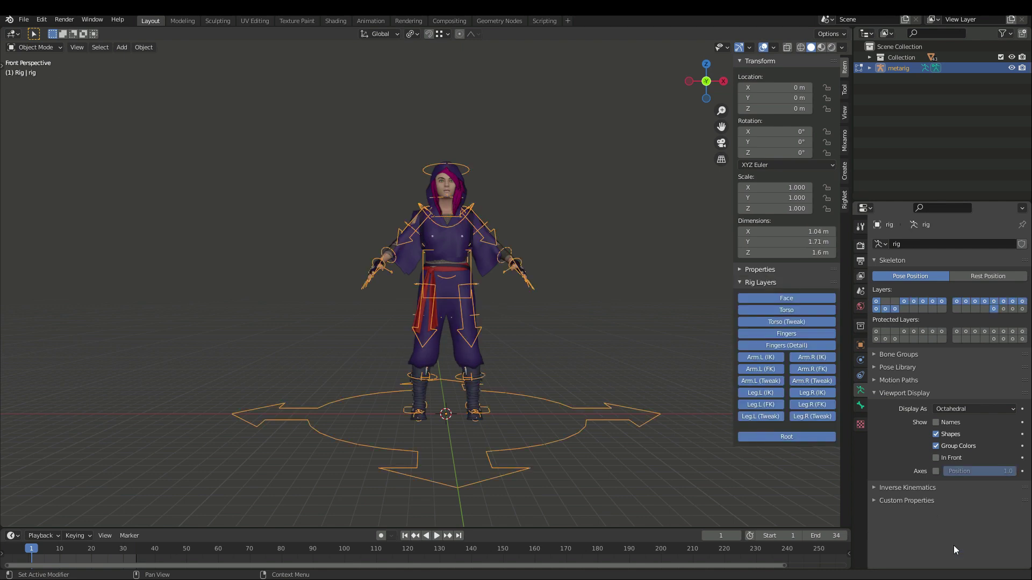
Step: In Pose Mode, move the character by its torso control and bend the spine to test it
key(ctrl+Tab)
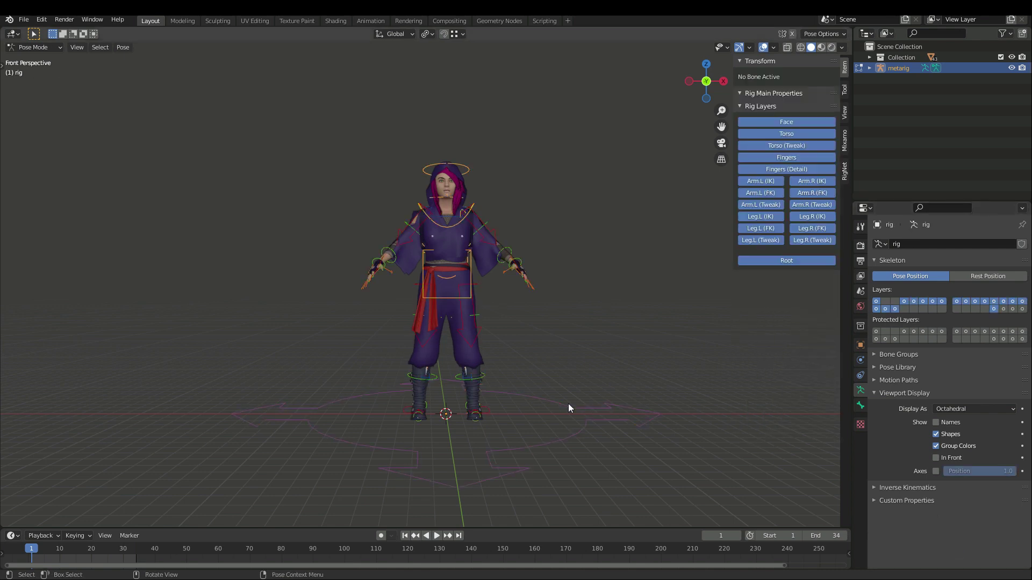
click(477, 273)
key(g)
click(543, 323)
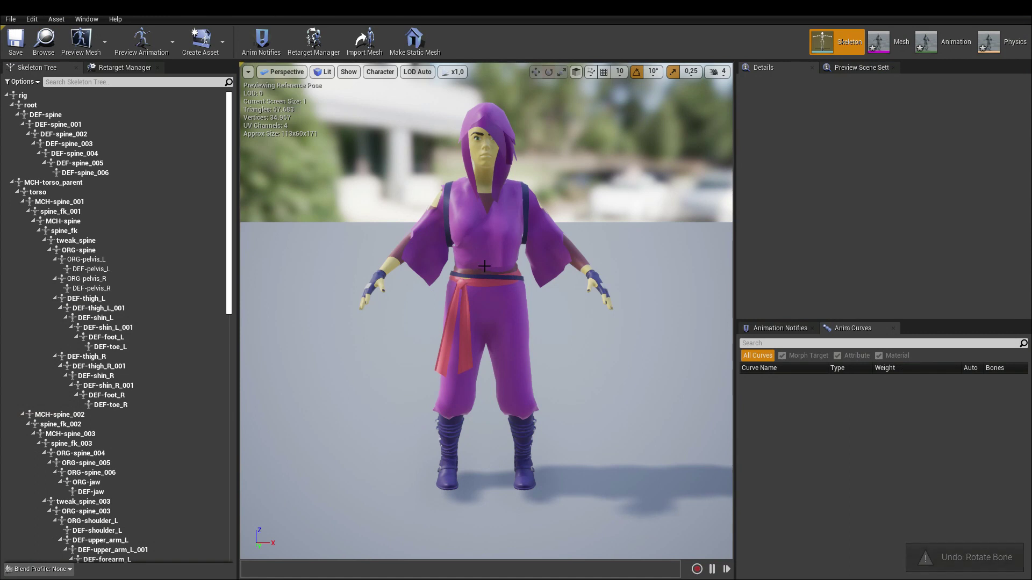
click(485, 266)
key(e)
drag(530, 239, 537, 216)
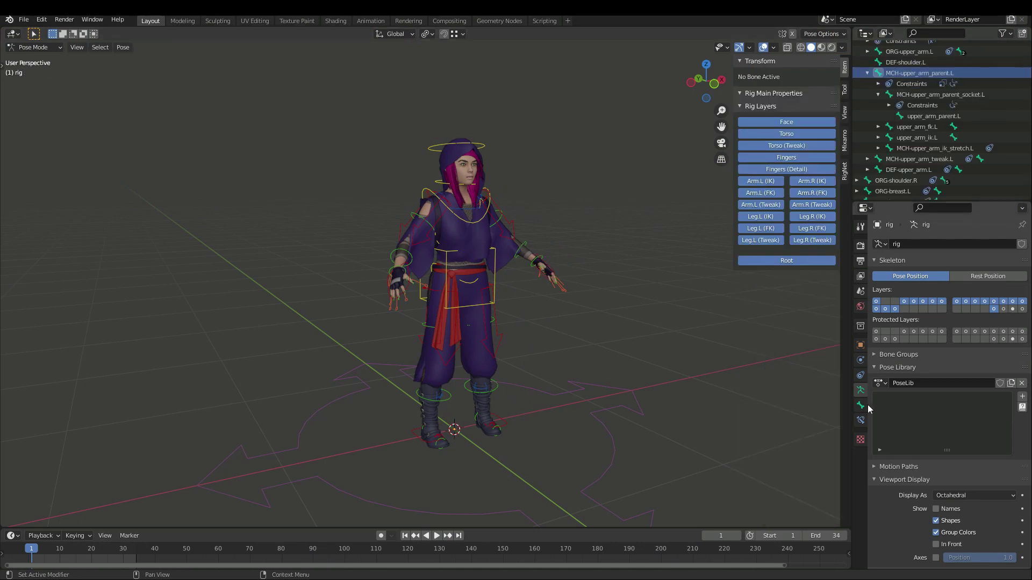
Step: Inspect the constraints on the MCH upper arm parent socket and tweak bones
click(863, 418)
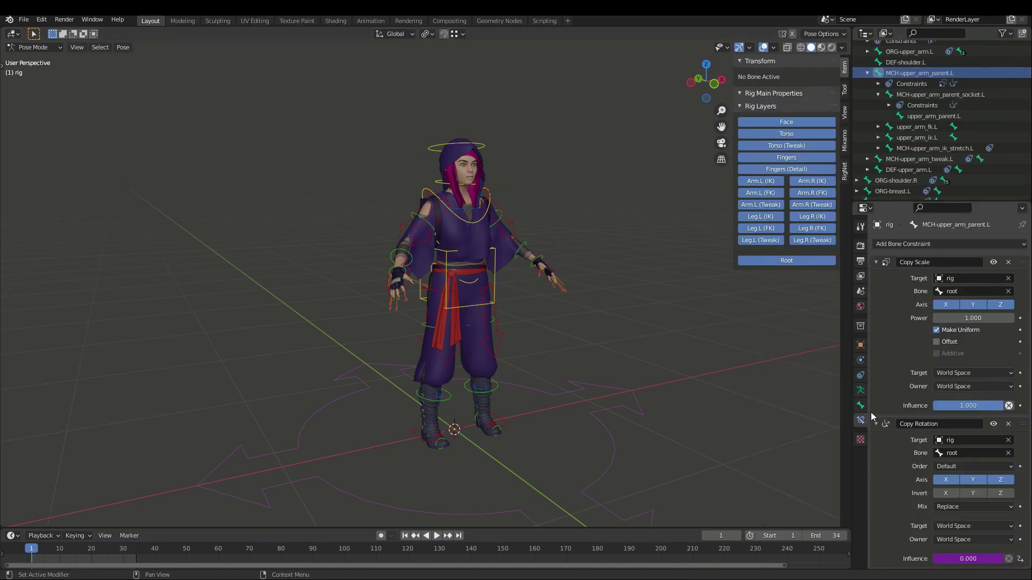
click(940, 94)
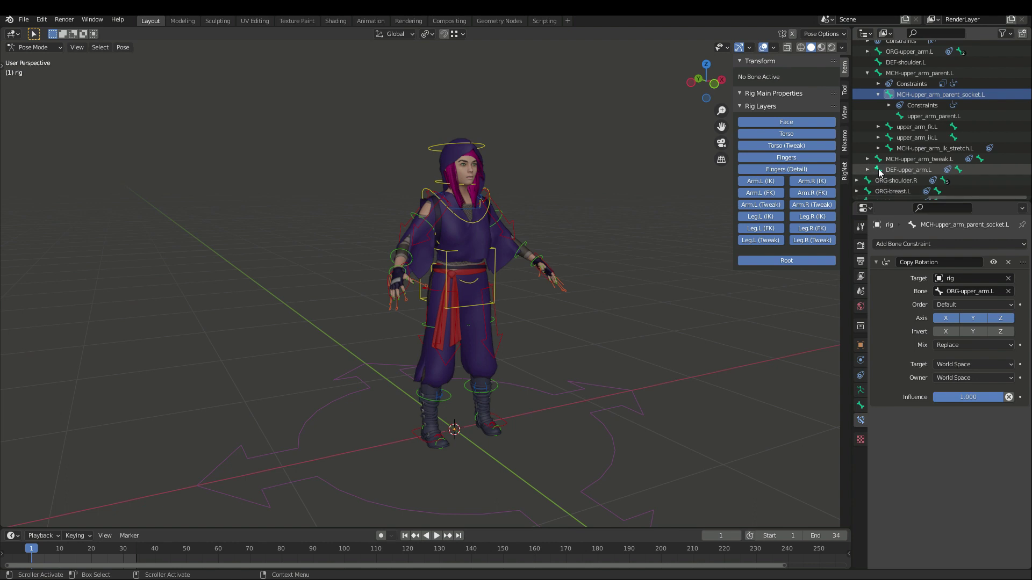
click(919, 158)
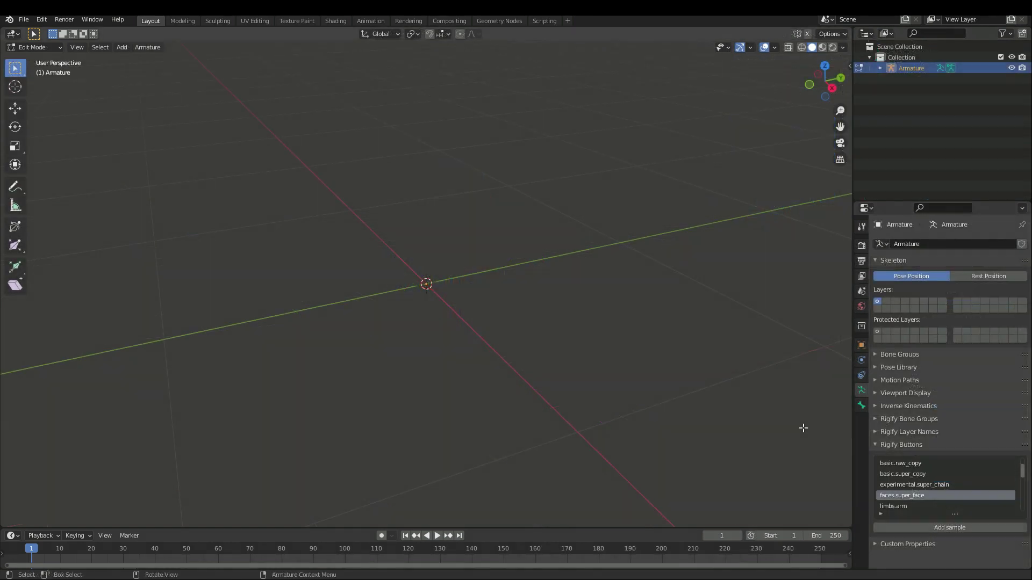
Step: Add the Rigify face, limbs.arm and limbs.leg sample bone chains to the armature
click(913, 484)
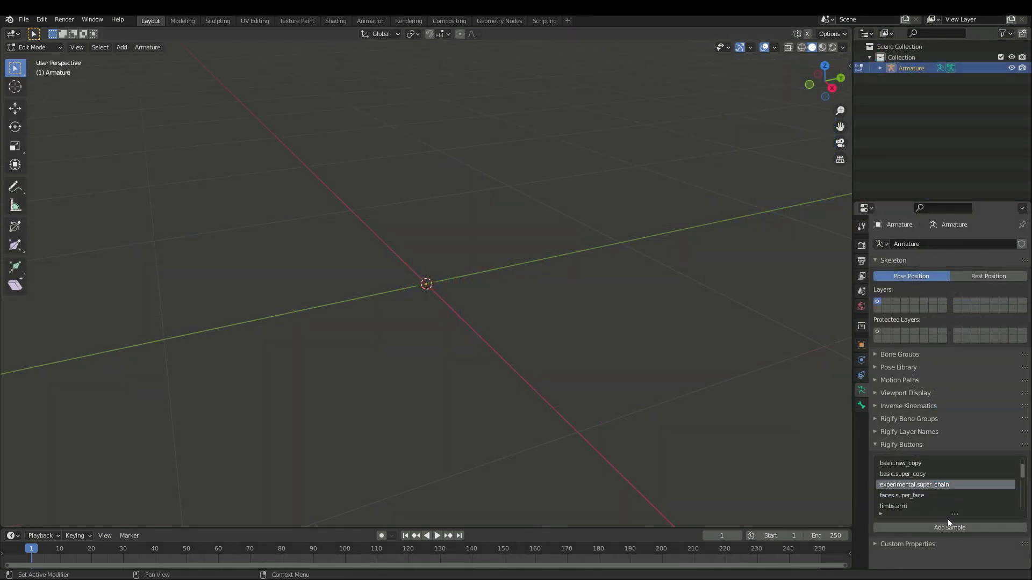
click(948, 528)
click(927, 528)
click(894, 506)
click(949, 527)
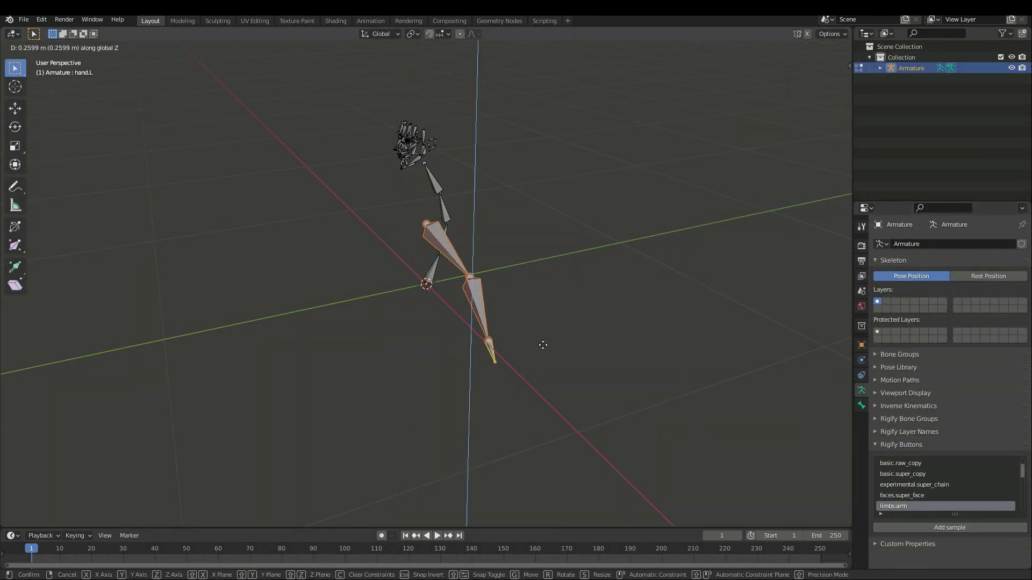
scroll(946, 489, down, 2)
click(893, 495)
click(949, 527)
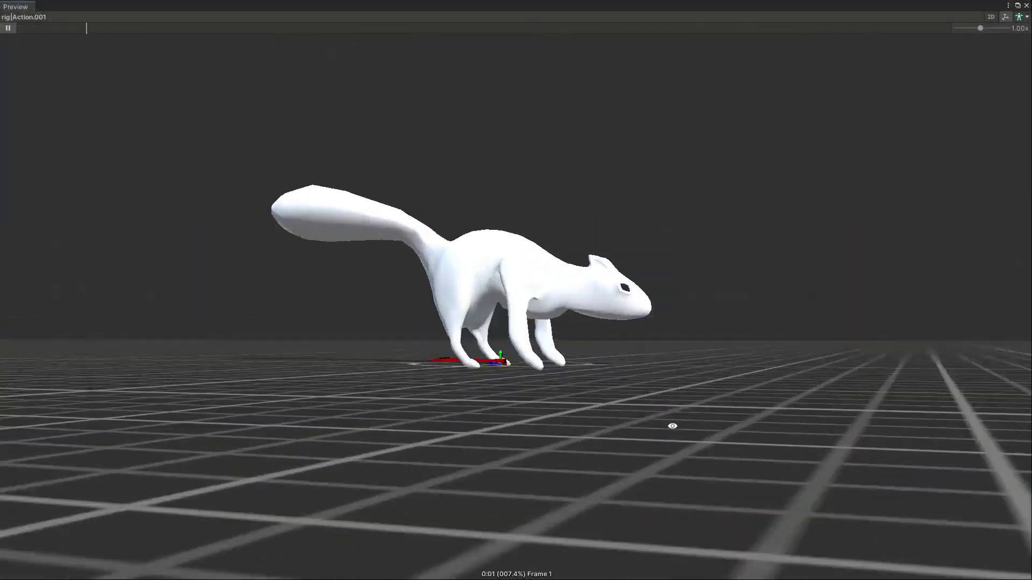
drag(672, 426, 856, 426)
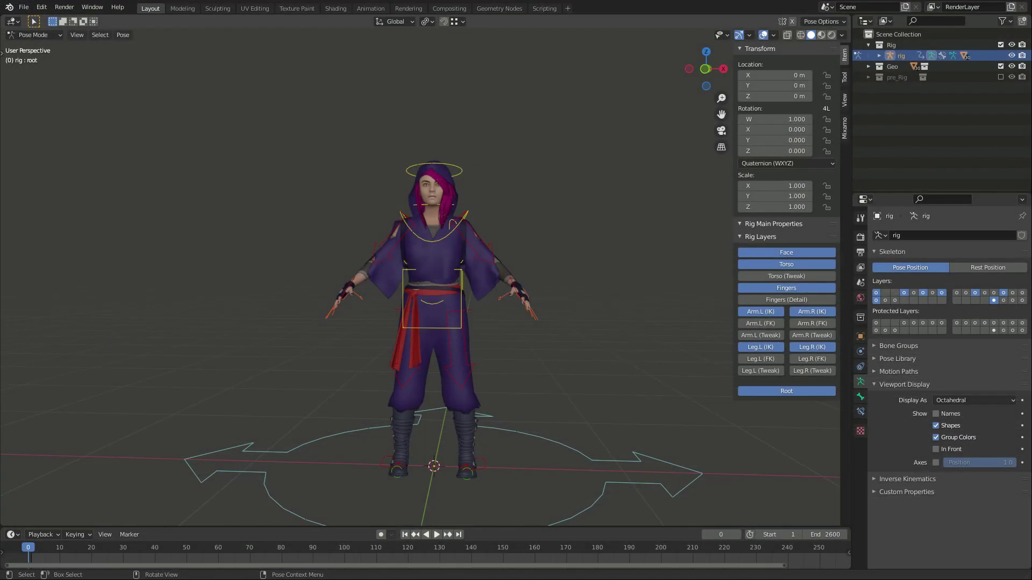
Step: Convert the rig to a game-friendly Armature and show only its deform bone layer
right_click(539, 480)
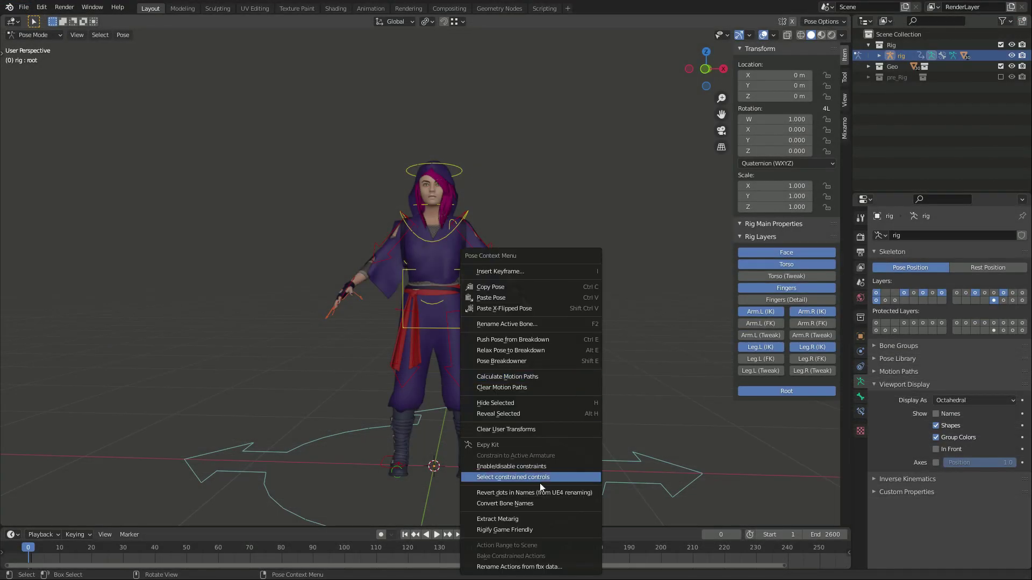
click(541, 530)
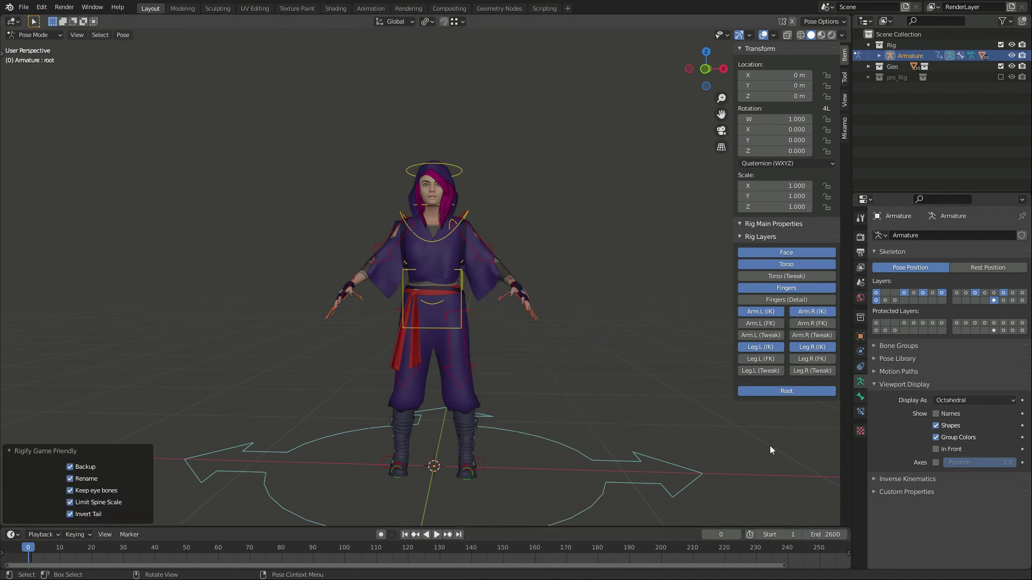
click(1003, 301)
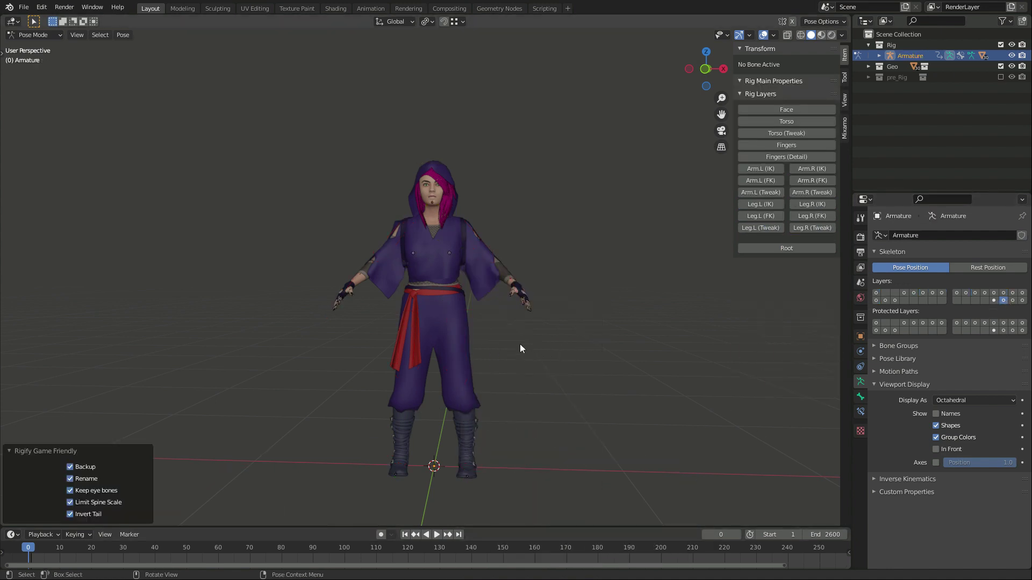
Step: Switch to wireframe and expand the Armature's bones and constraints in a full-screen Outliner
key(z)
click(467, 339)
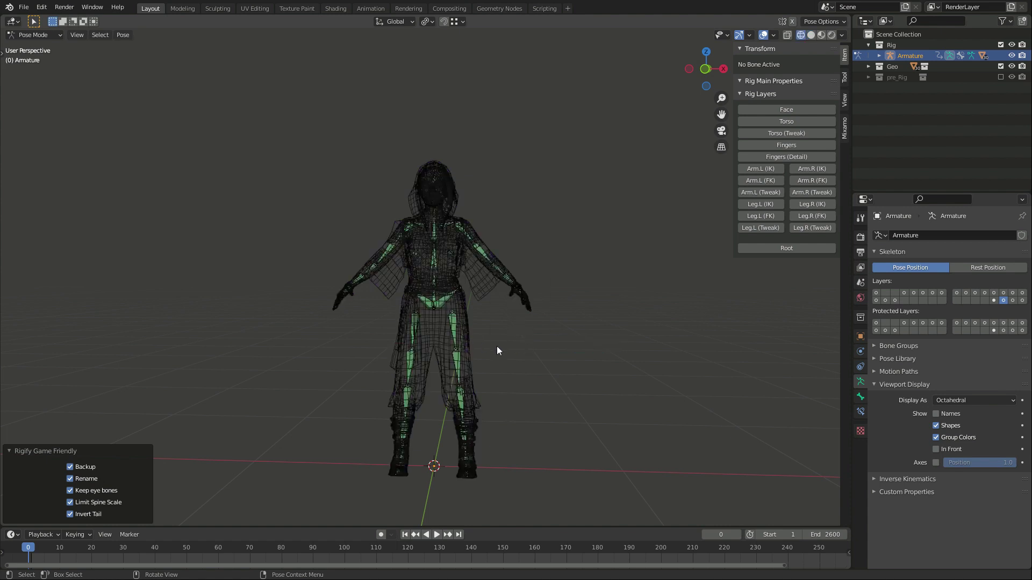
key(ctrl+space)
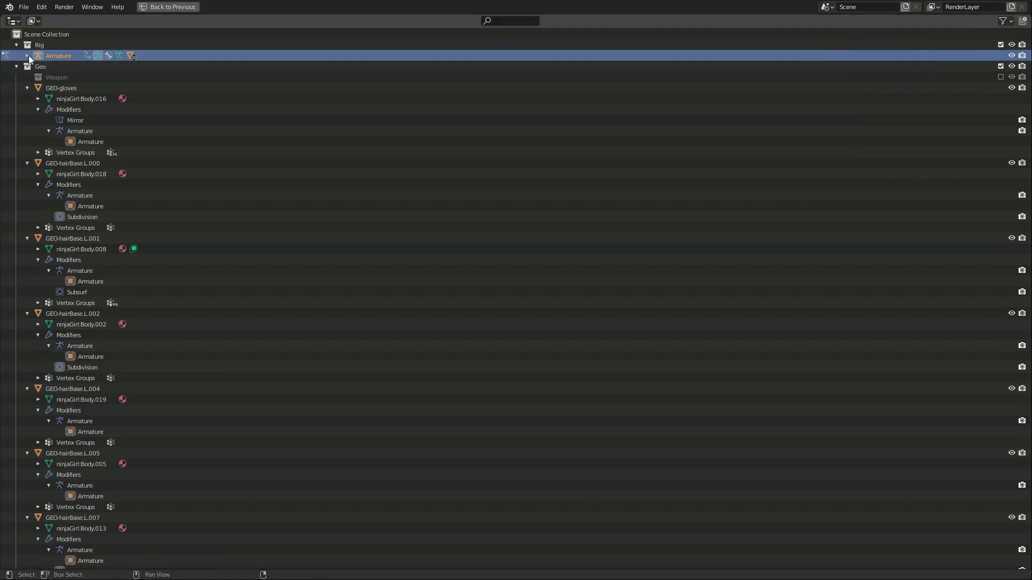
shift+click(28, 55)
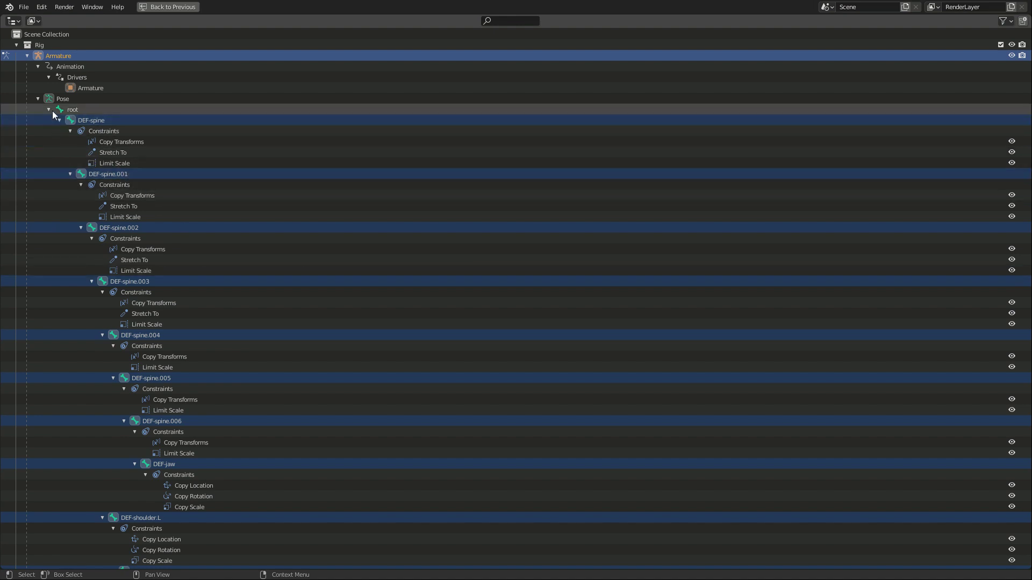
Step: Restore the normal layout and switch the viewport back to solid shading
key(ctrl+space)
key(z)
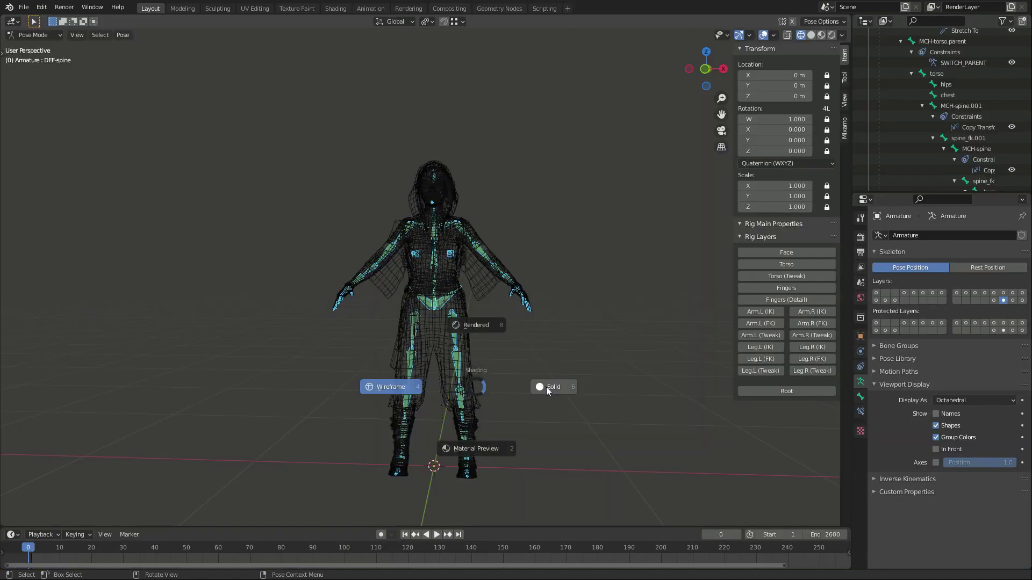
click(546, 387)
mouse_move(339, 327)
middle_down()
mouse_move(330, 322)
mouse_move(354, 332)
middle_up()
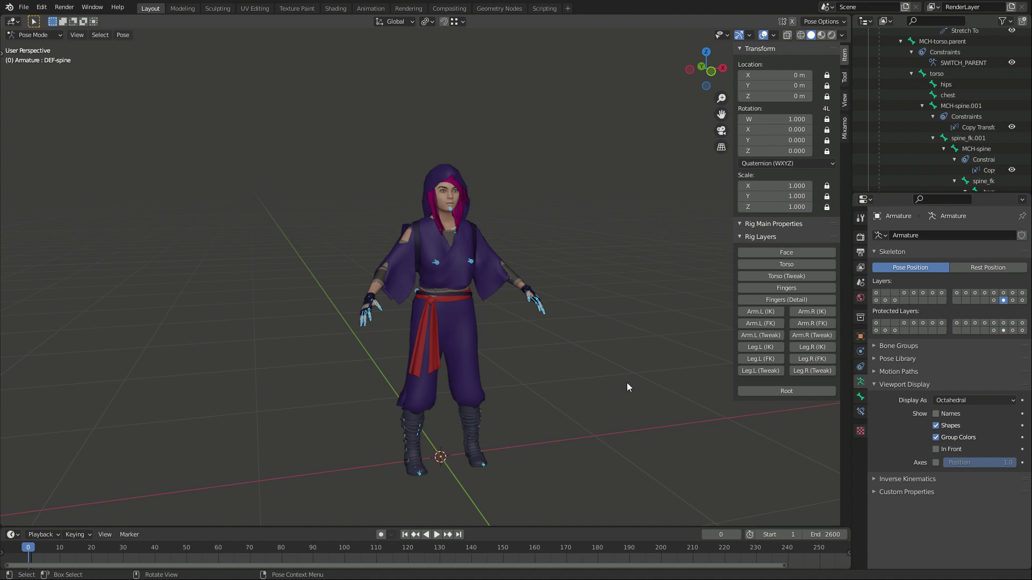
Step: Convert the Armature's bone names from Rigify to Mixamo naming
key(shift+z)
right_click(309, 346)
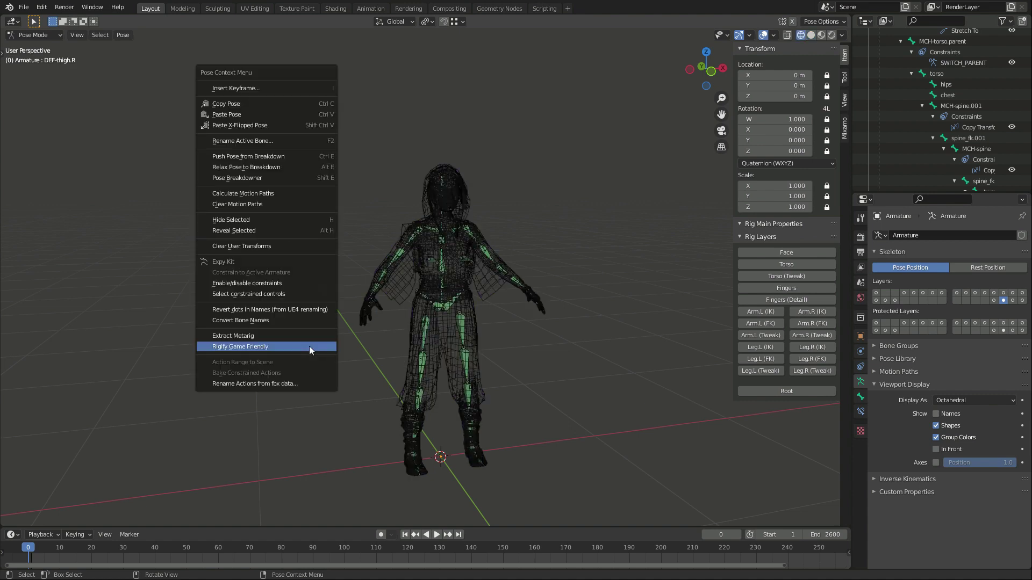
click(279, 321)
click(108, 491)
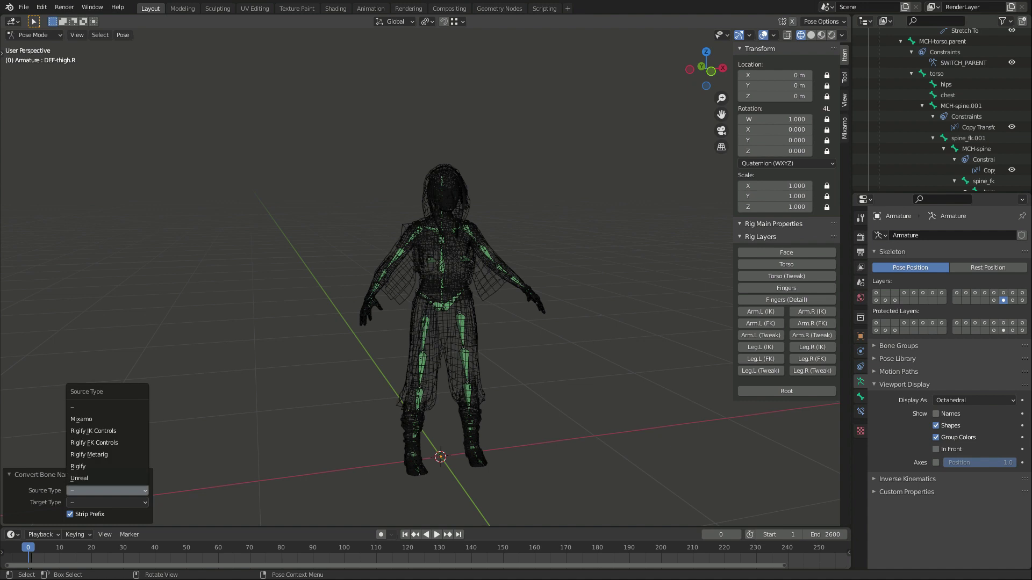
click(103, 466)
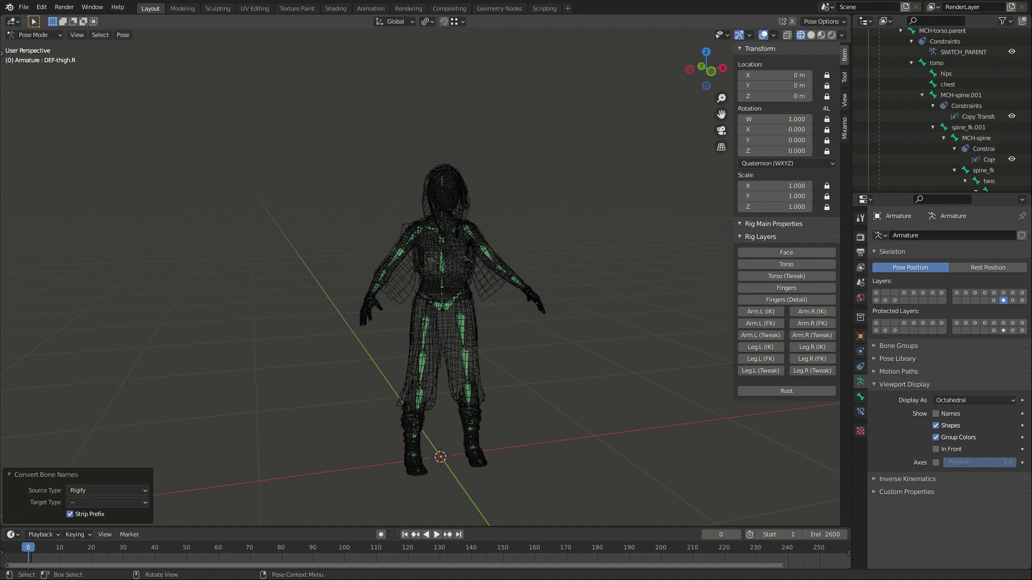
click(99, 502)
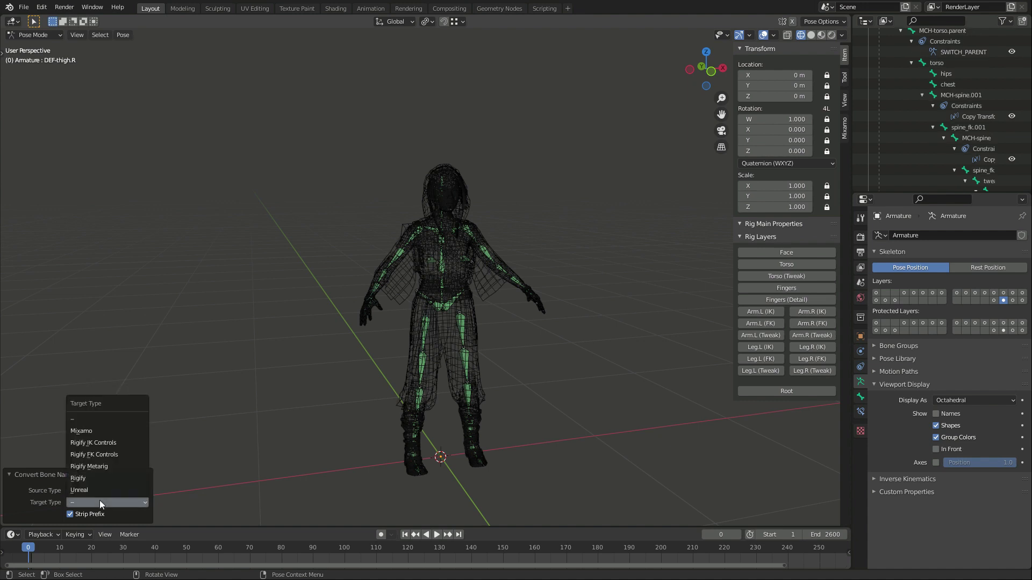
click(91, 430)
click(422, 329)
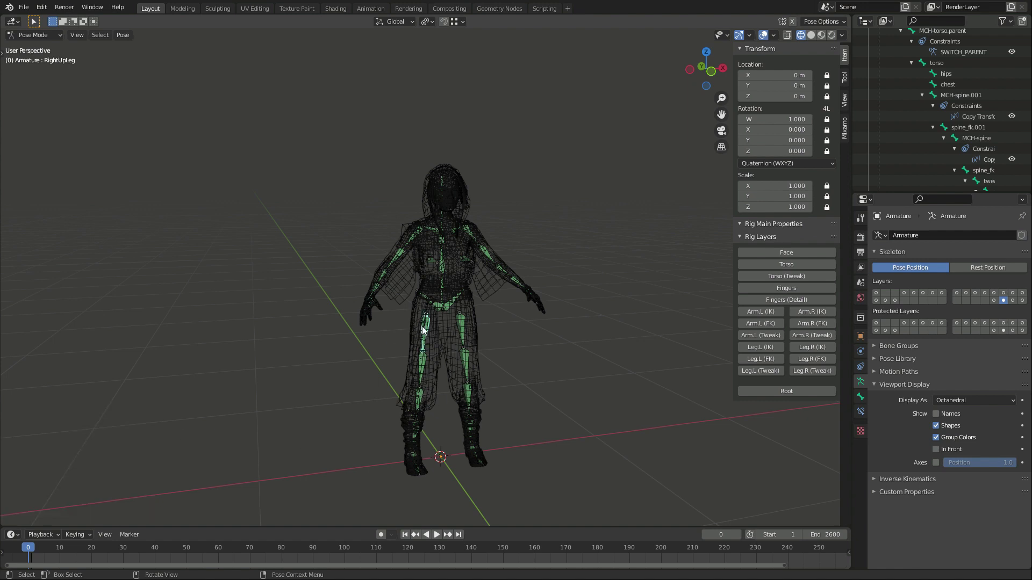
Step: Select the left forearm bone and return the viewport to solid shading
click(415, 234)
key(z)
click(370, 279)
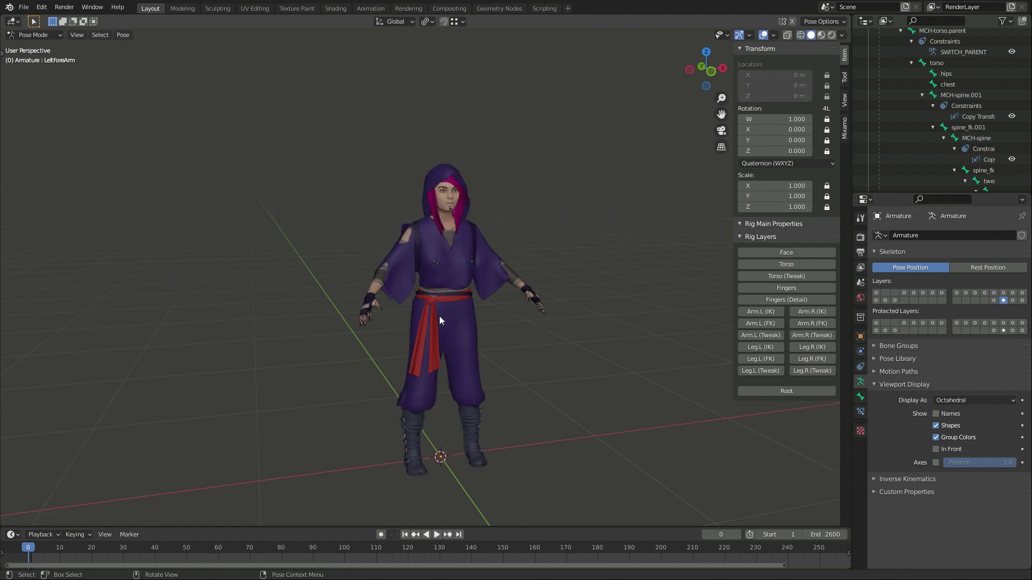
Step: Export the ninja as ch_nina_mixamo.fbx with Armature and Mesh only and deform bones only
key(ctrl+Tab)
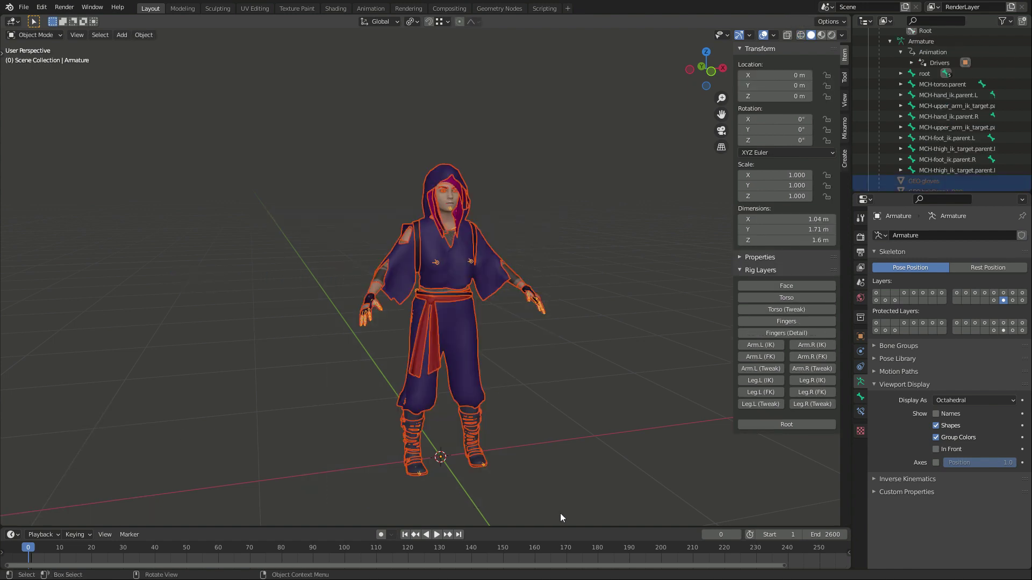
click(24, 7)
mouse_move(52, 162)
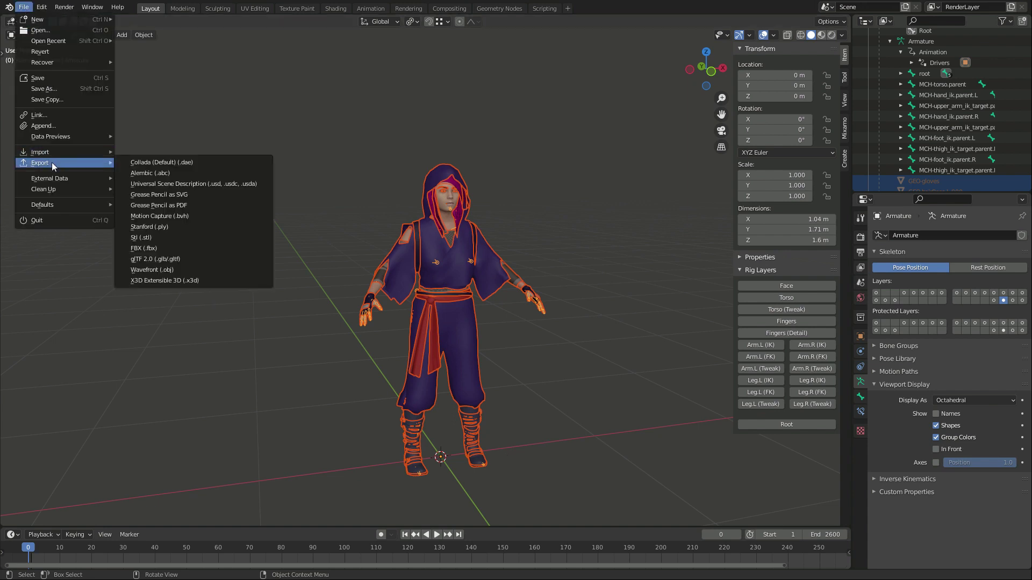
click(166, 238)
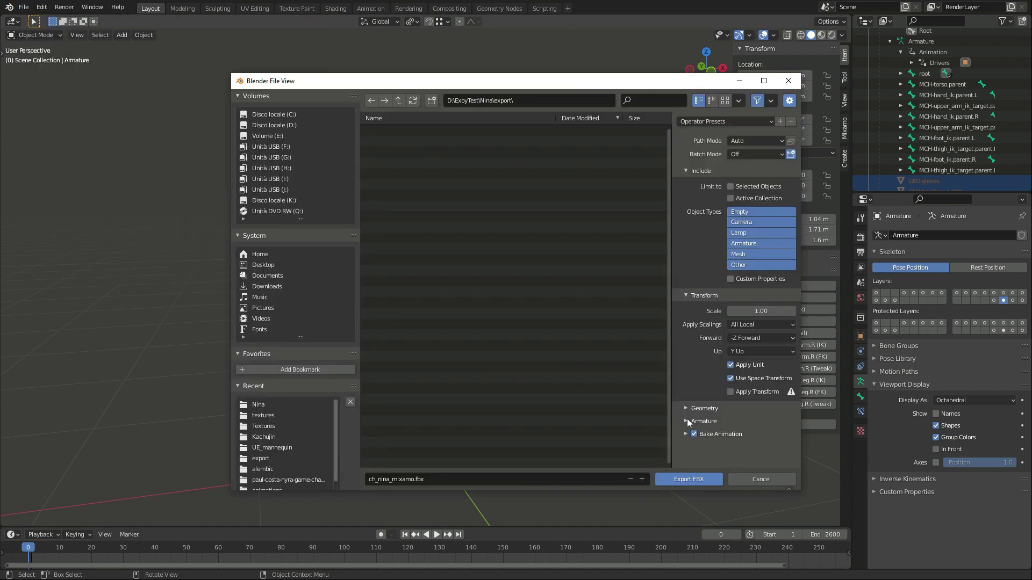
click(686, 420)
scroll(708, 337, down, 2)
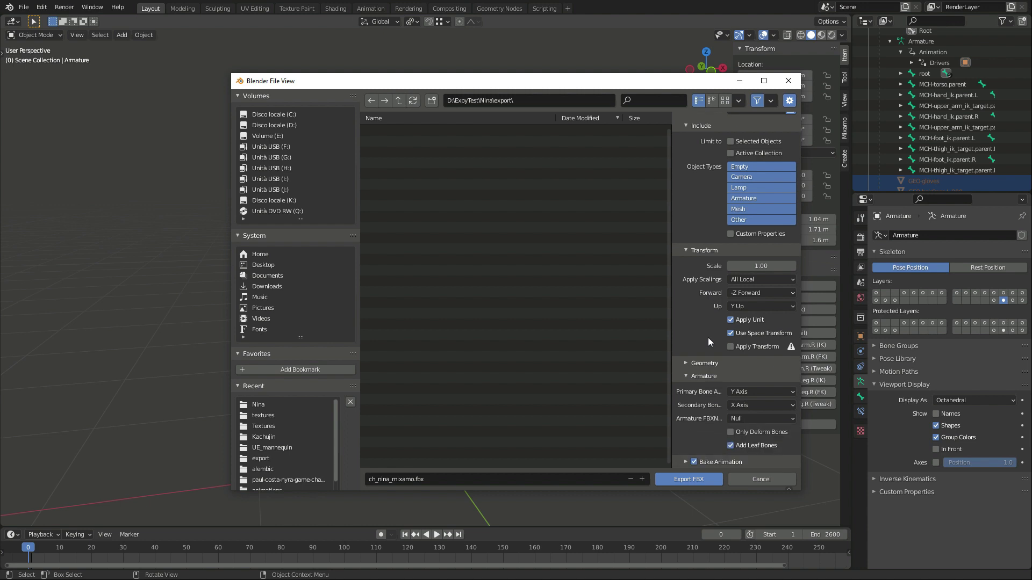
click(731, 433)
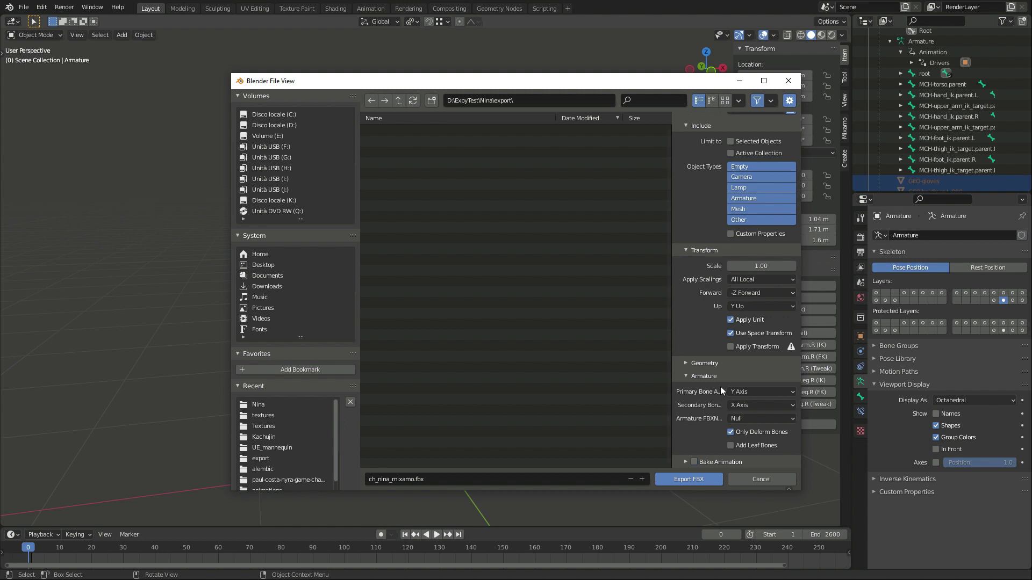
click(747, 199)
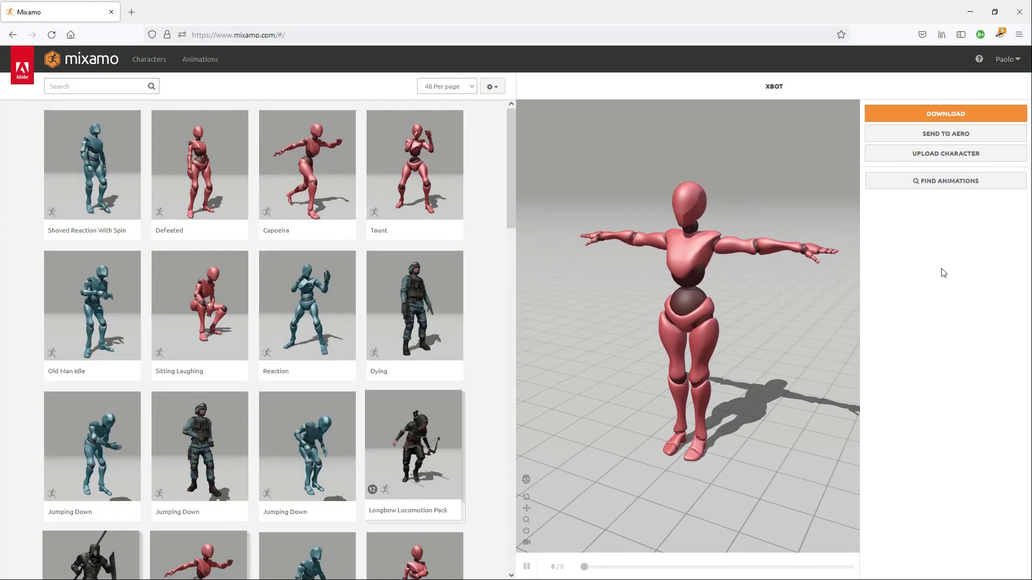
Step: Upload ch_nina_mixamo.fbx to Mixamo by dragging it from File Explorer into the drop zone
click(954, 157)
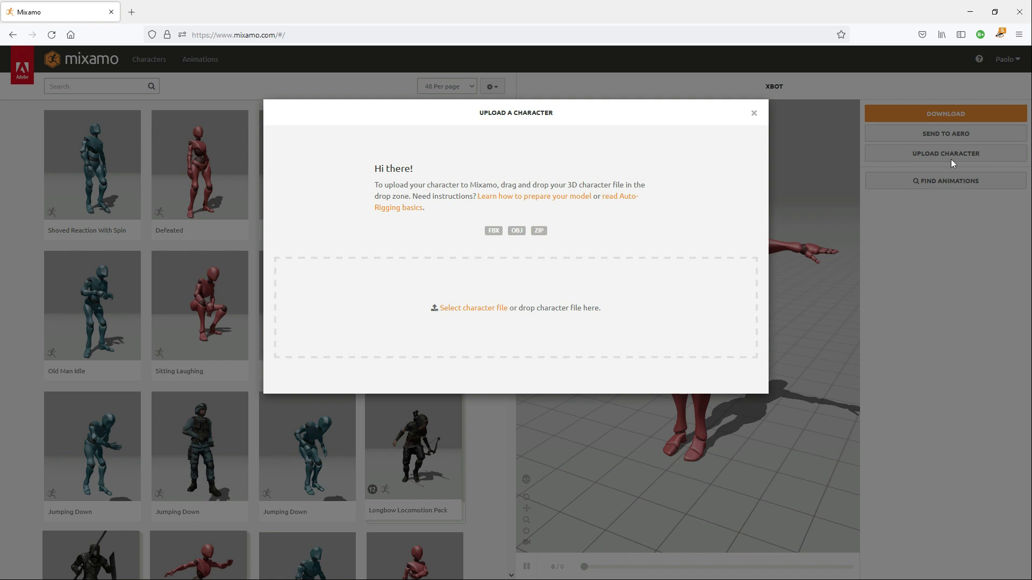
key(alt+Tab)
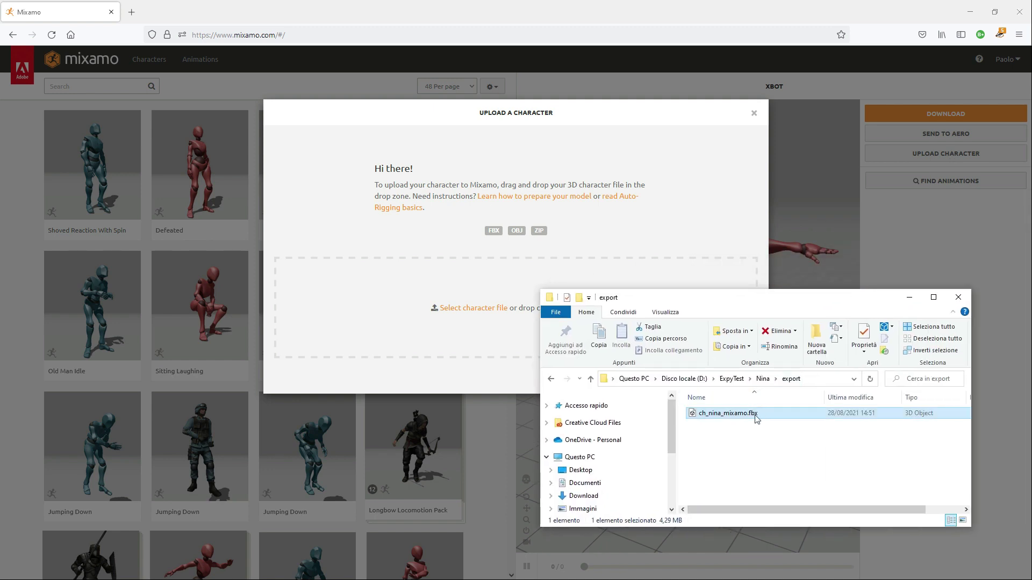
drag(756, 419, 463, 318)
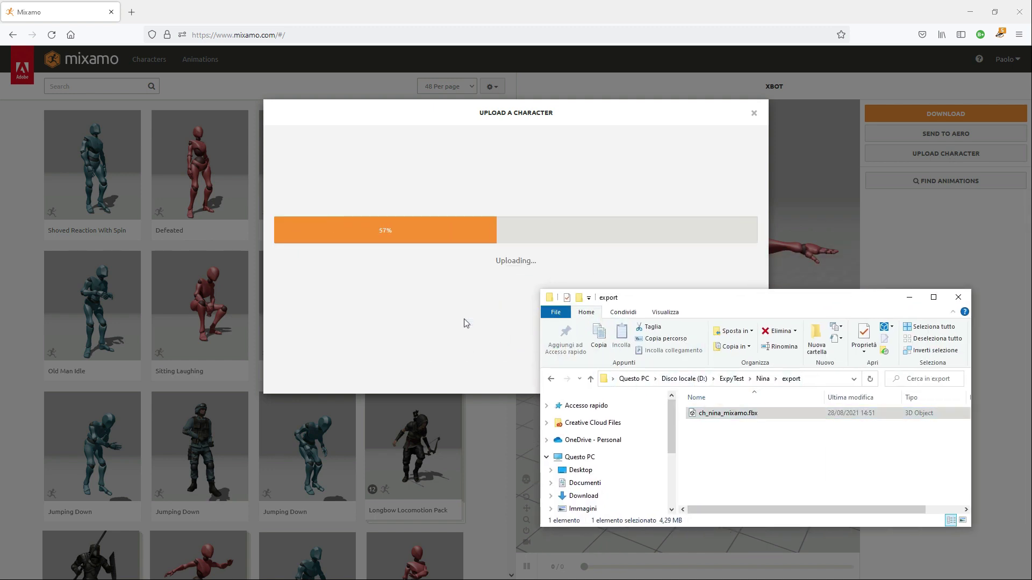
click(909, 297)
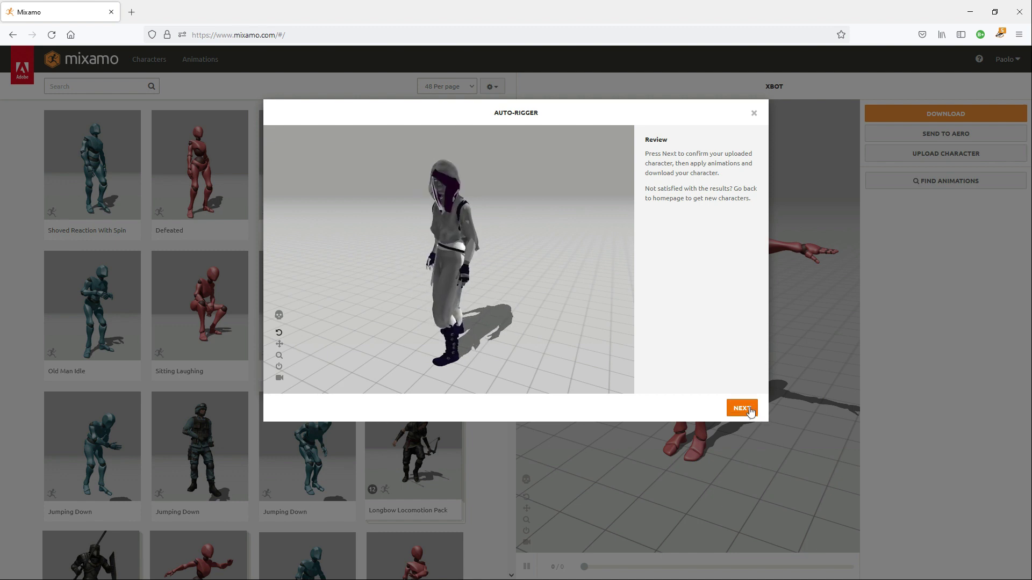
Step: Confirm the auto-rigged ninja and preview the Strut Walking and Dancing animations on her
click(743, 409)
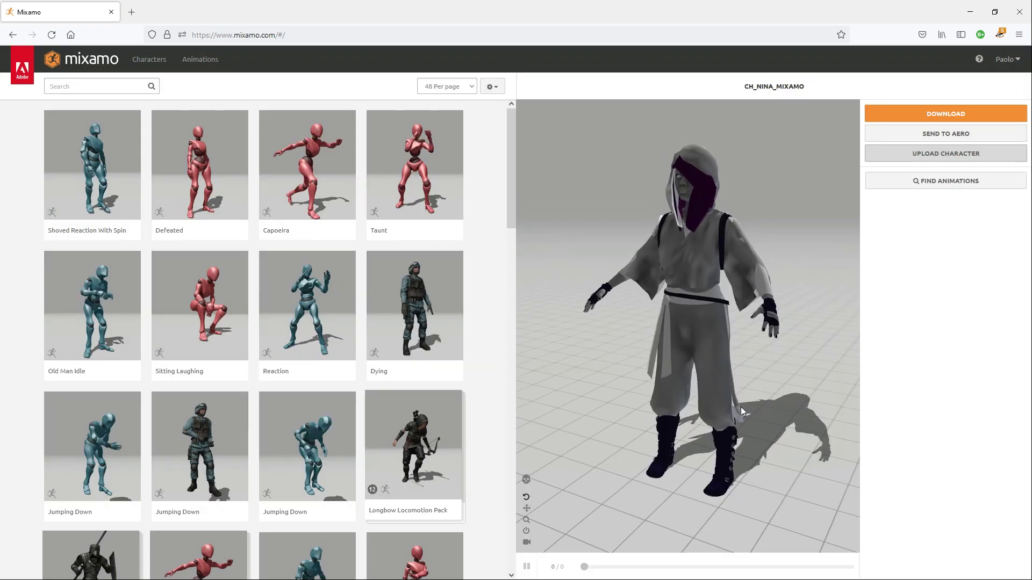
click(200, 59)
click(405, 318)
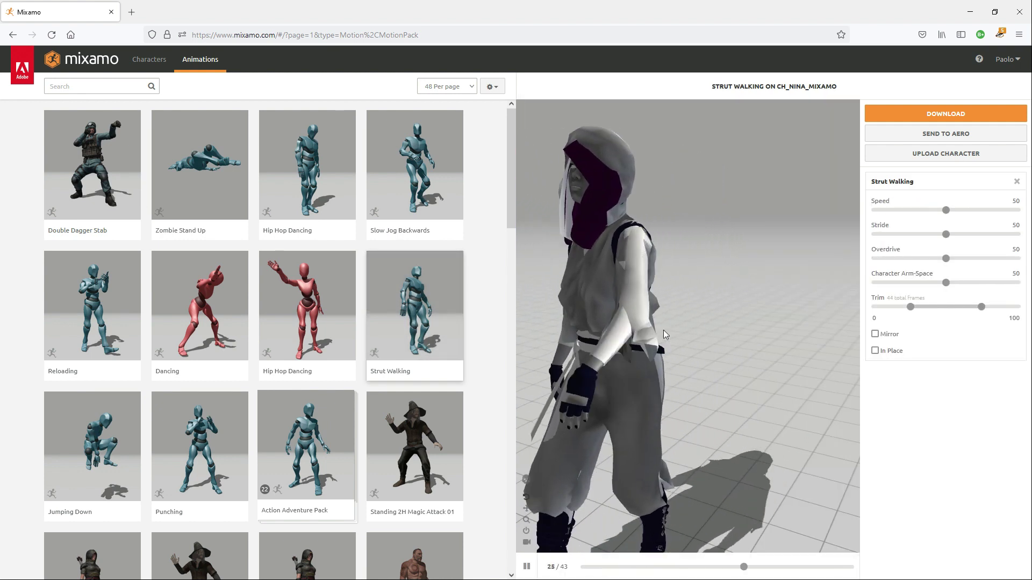
click(200, 312)
Step: Pick Hurricane Kick and download it as FBX with skin
scroll(200, 333, down, 12)
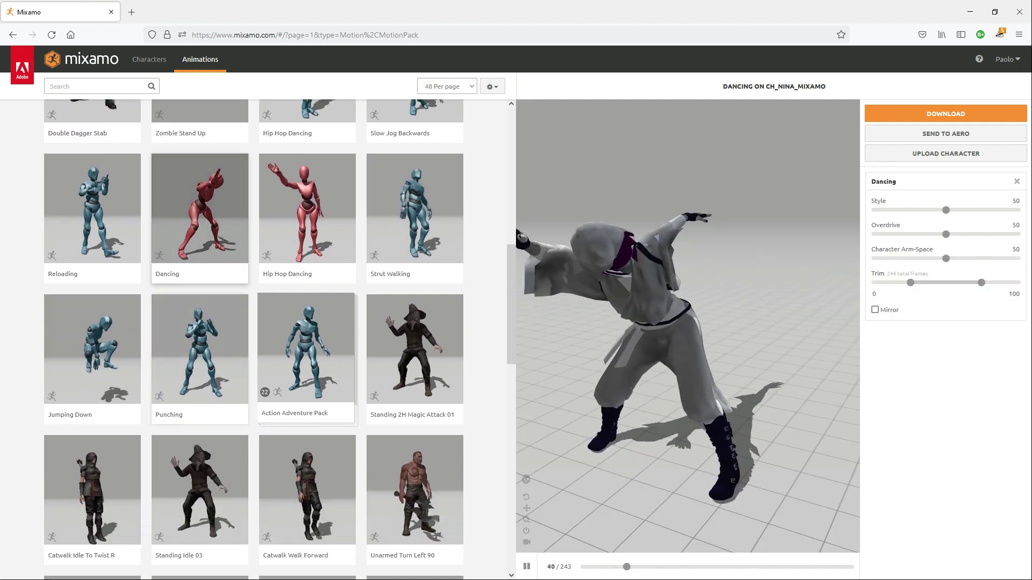
scroll(290, 306, down, 5)
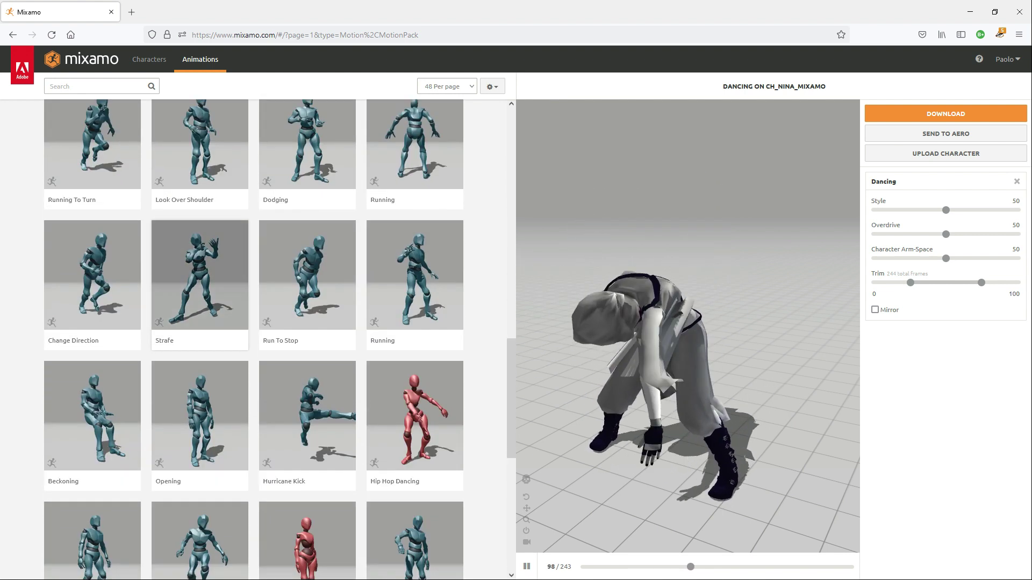
click(291, 306)
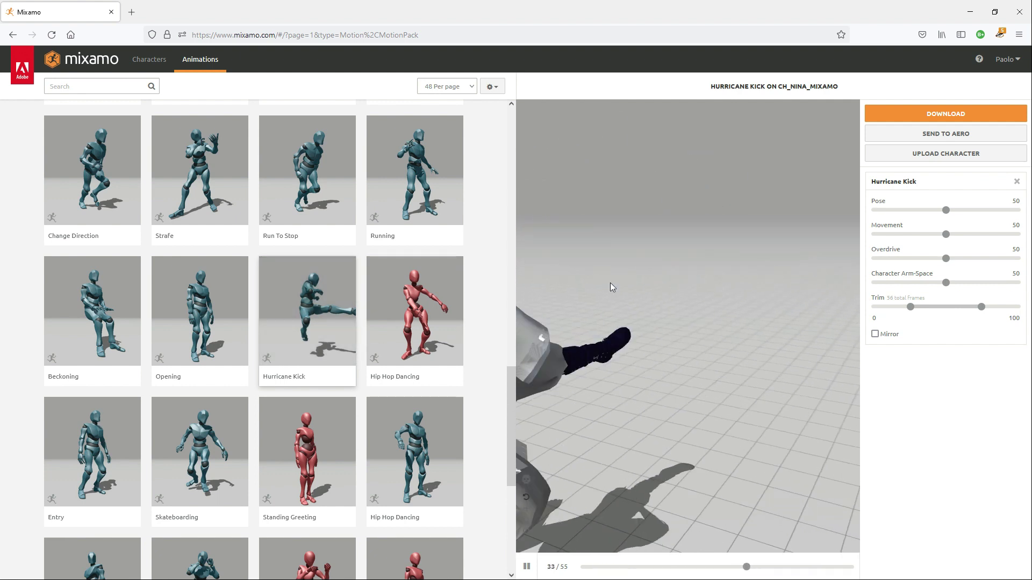
click(884, 118)
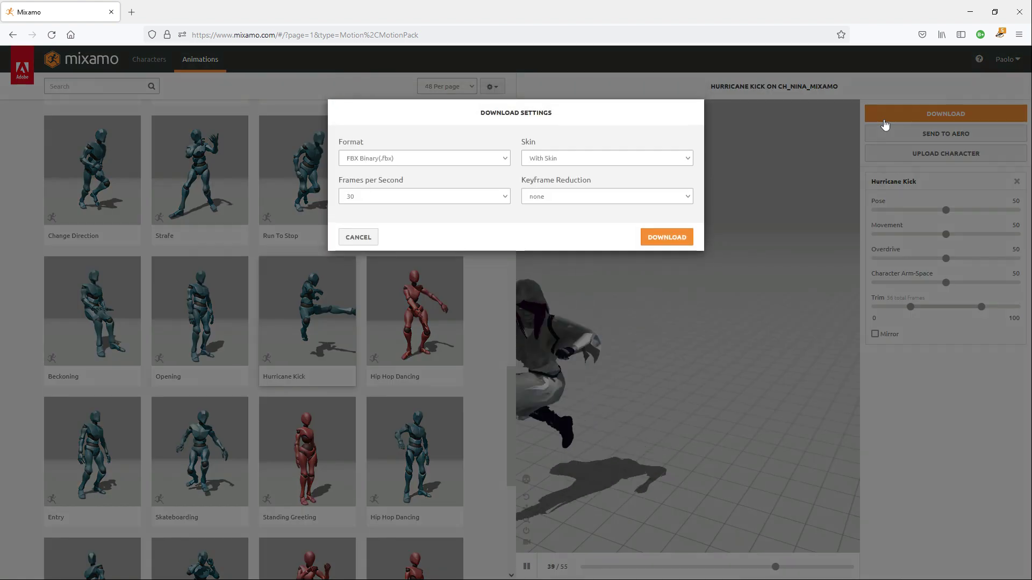
click(678, 237)
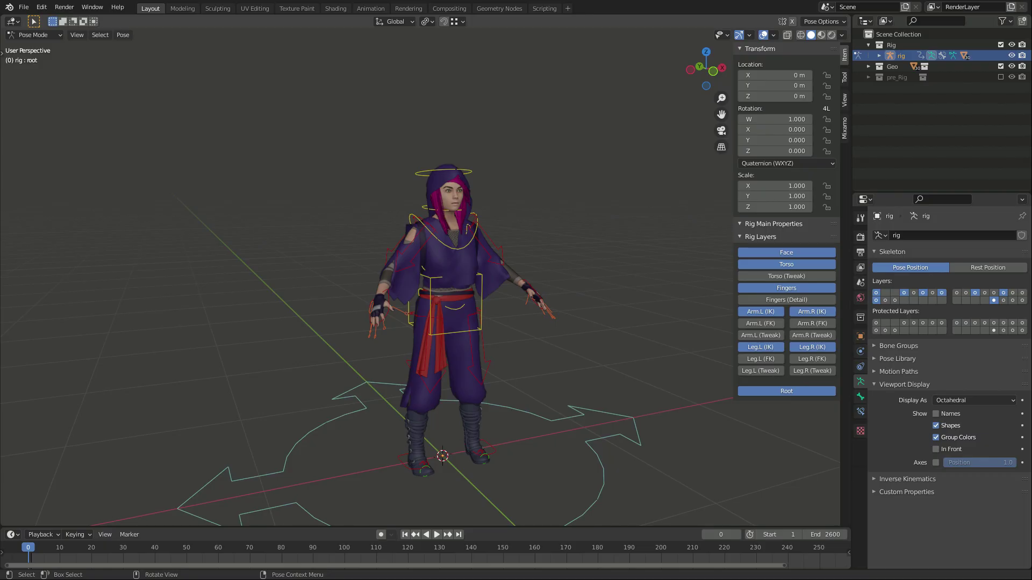
Step: Import Hurricane Kick.fbx and play back the kick animation
click(23, 7)
mouse_move(30, 152)
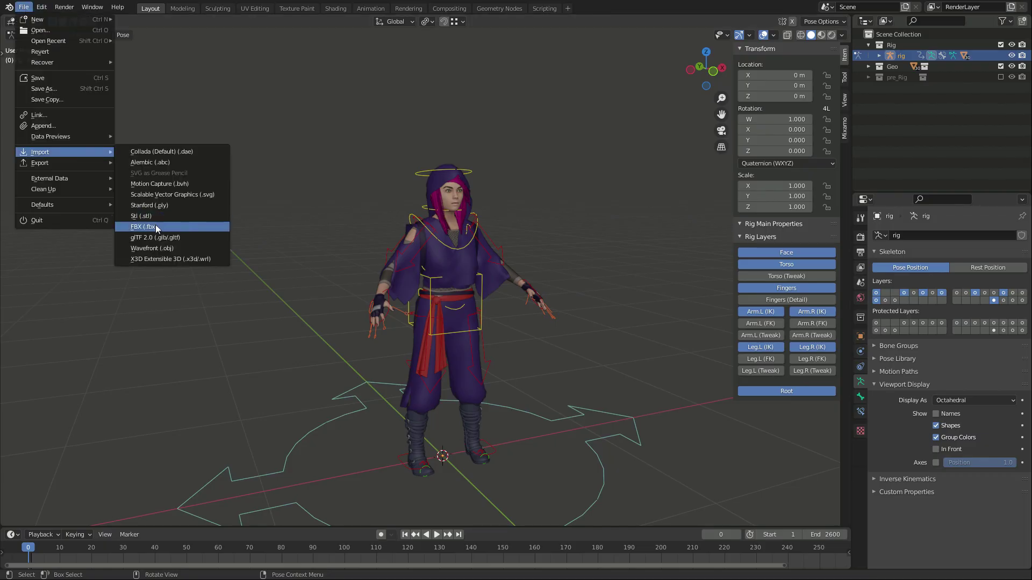
click(156, 225)
click(399, 130)
click(663, 479)
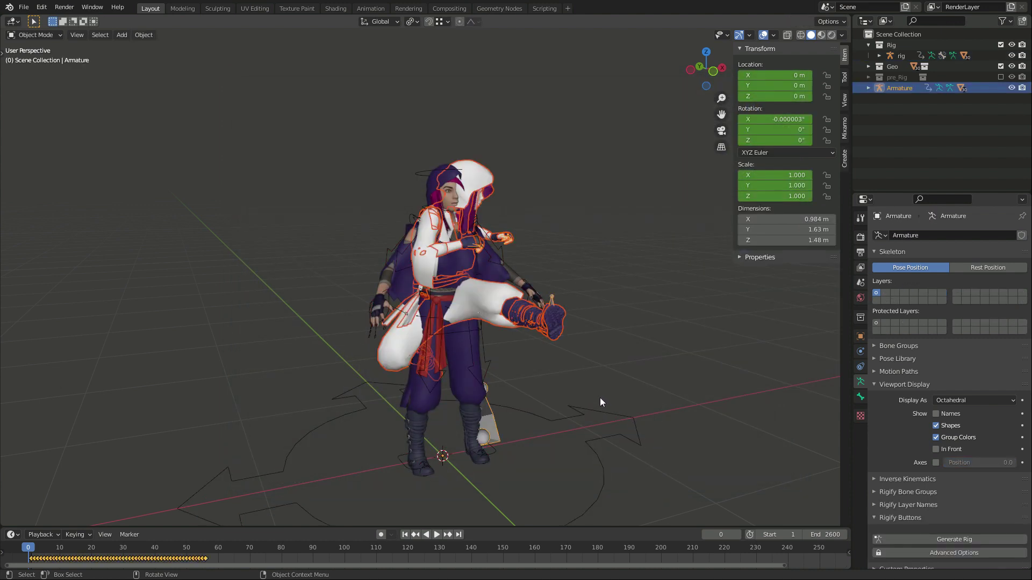
key(space)
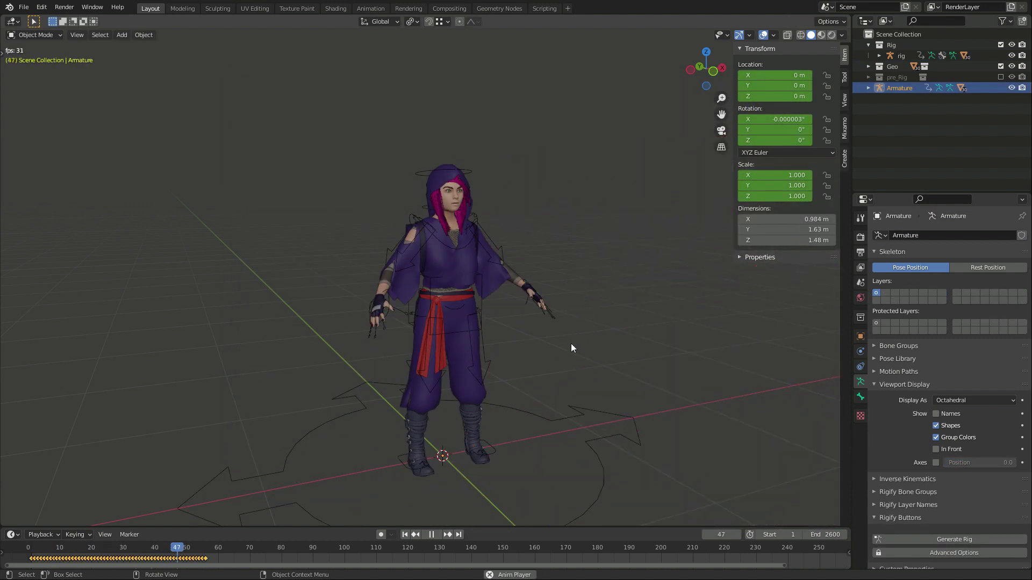
scroll(620, 360, down, 4)
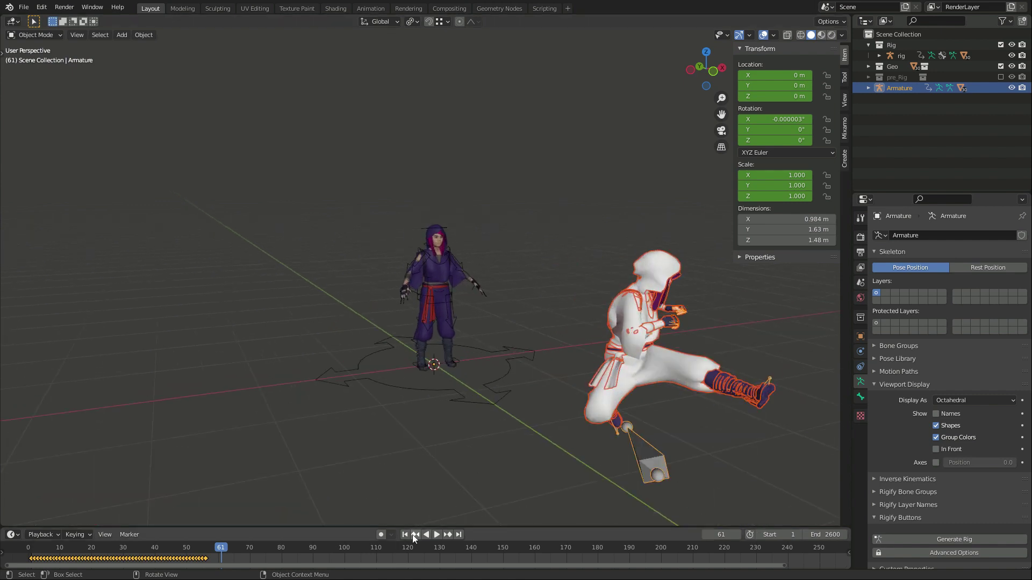
Step: Select the ninja rig plus the imported Armature and put both into Pose Mode
click(493, 388)
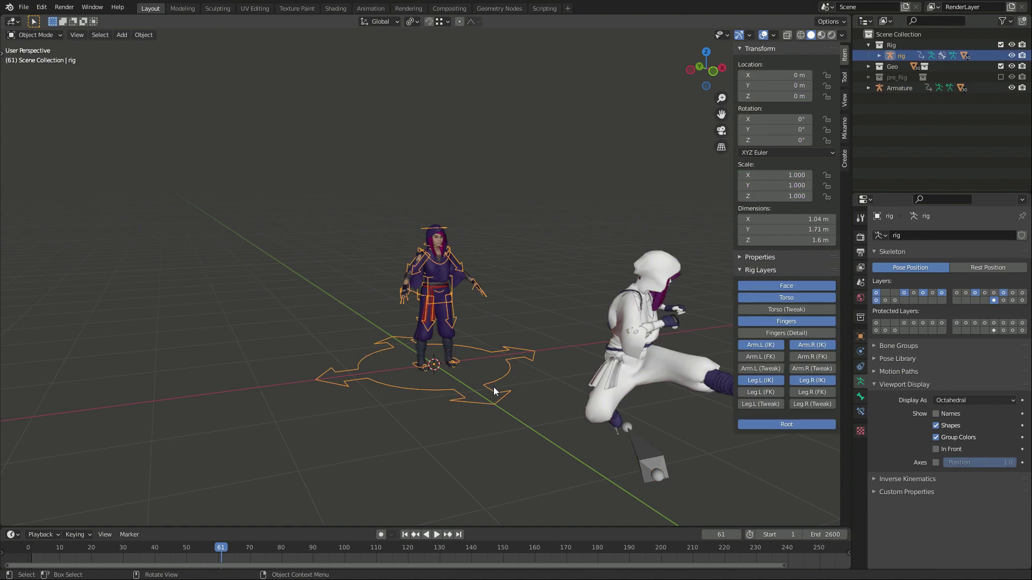
key(ctrl+Tab)
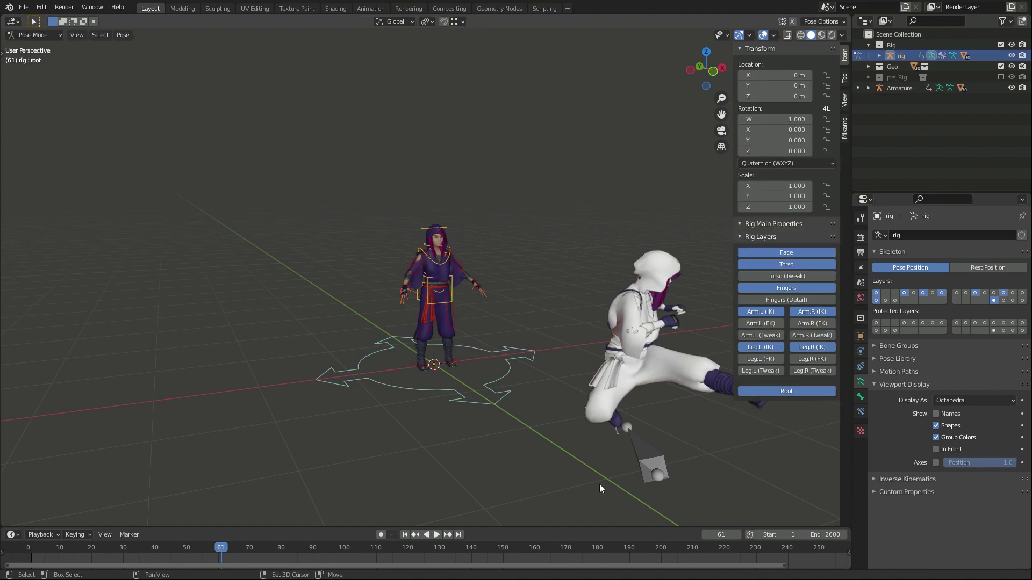
key(ctrl+Tab)
shift+click(647, 470)
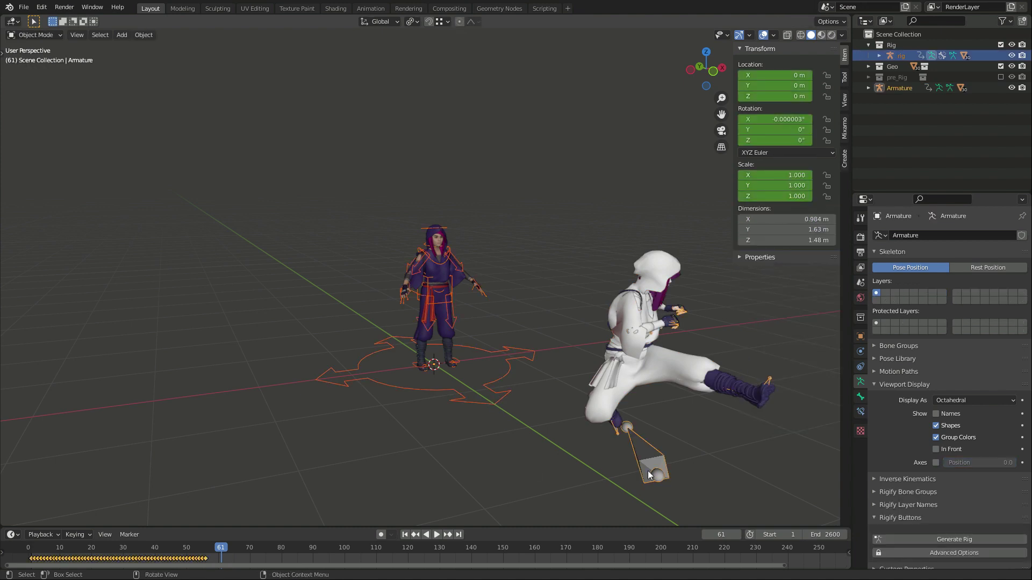
key(ctrl+Tab)
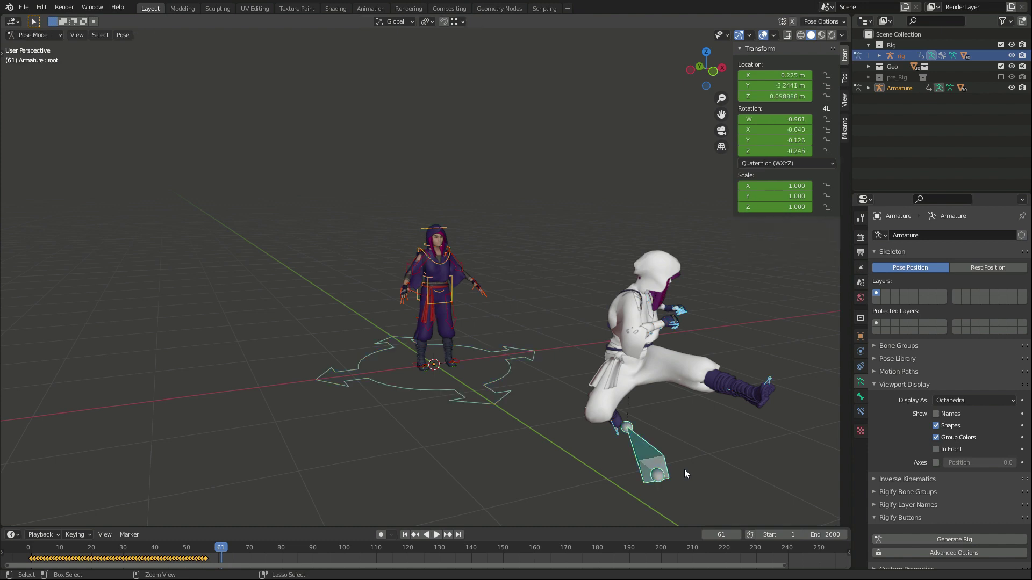
Step: Constrain the Rigify IK controls to the Mixamo-type armature and play the animation
right_click(543, 449)
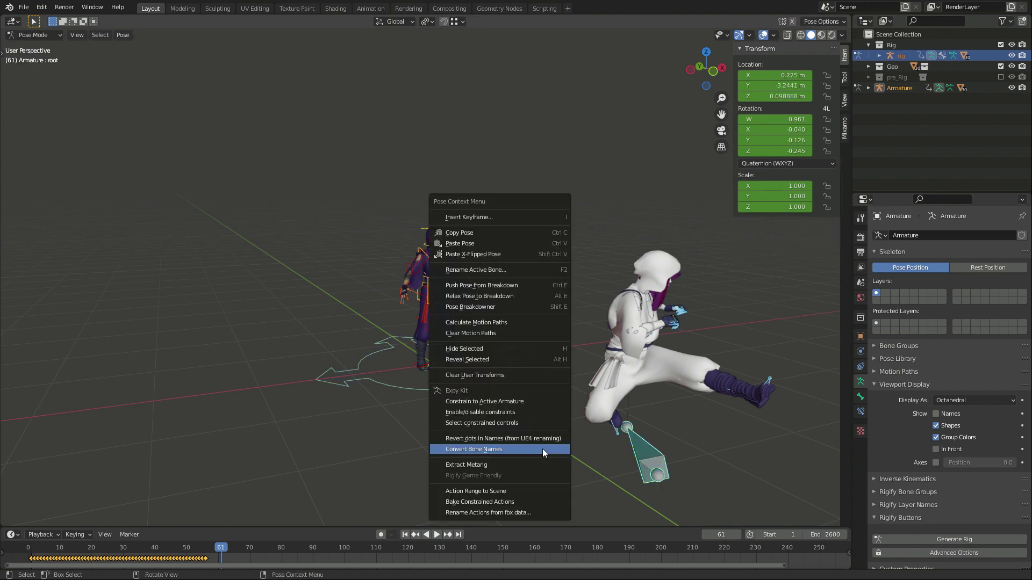
click(534, 405)
click(90, 468)
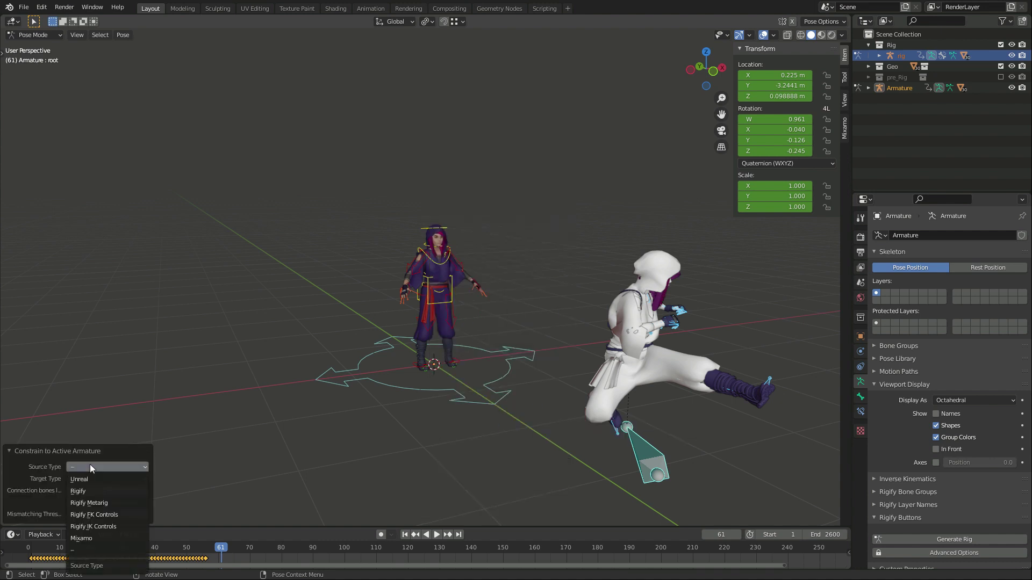
click(107, 526)
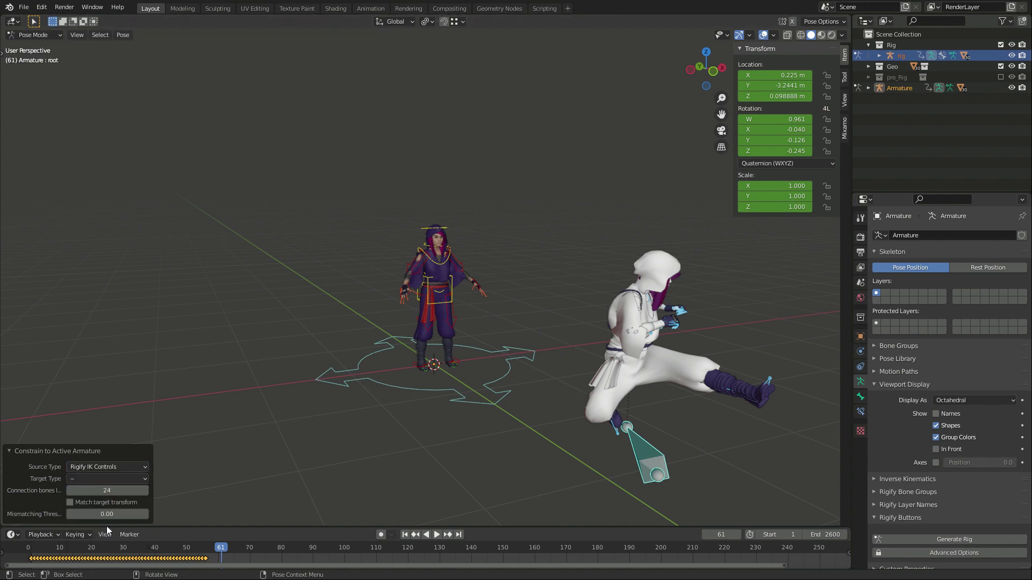
click(93, 478)
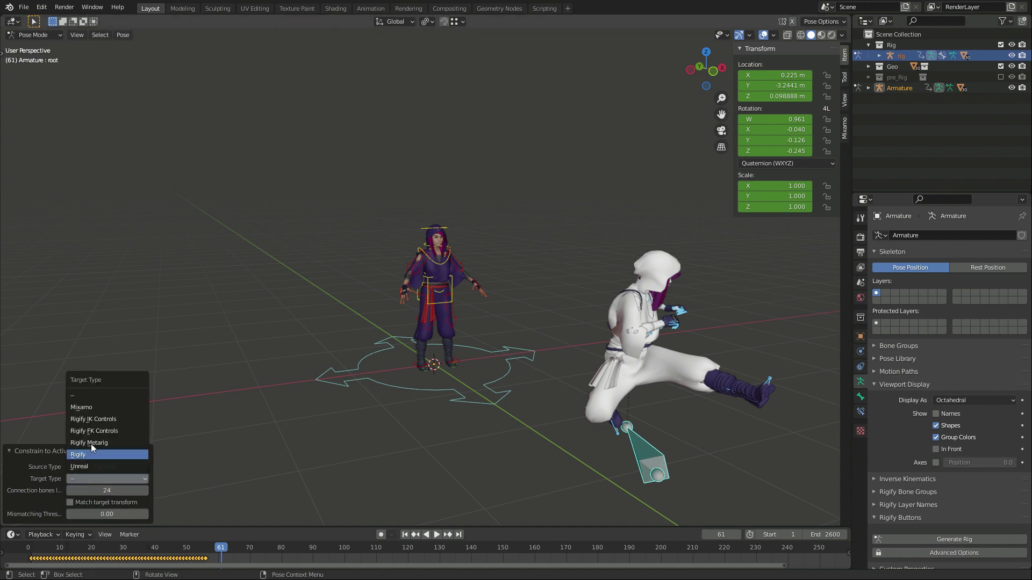
click(97, 407)
key(space)
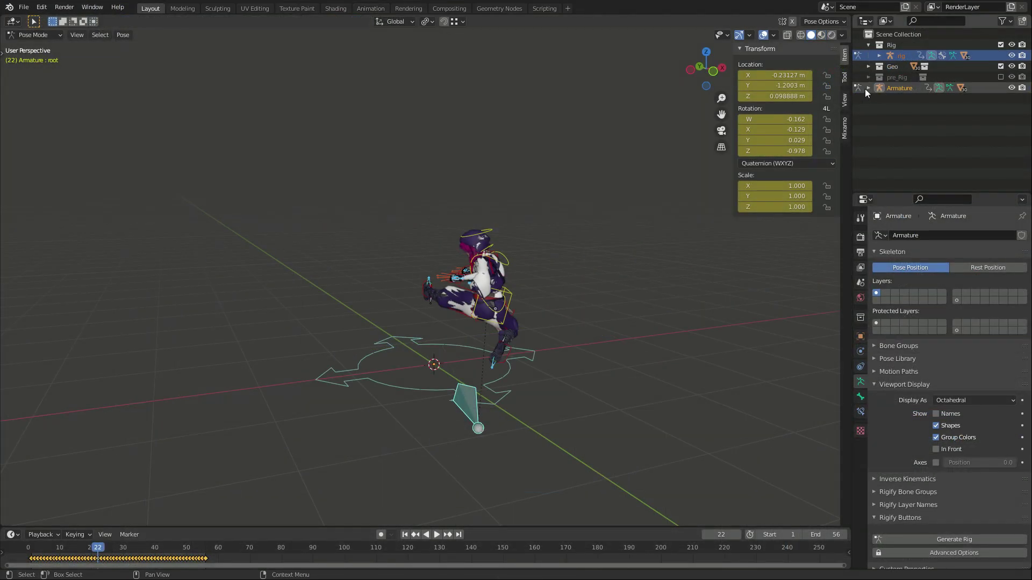
Step: Switch the Armature to its rest pose and start moving it along X
click(867, 88)
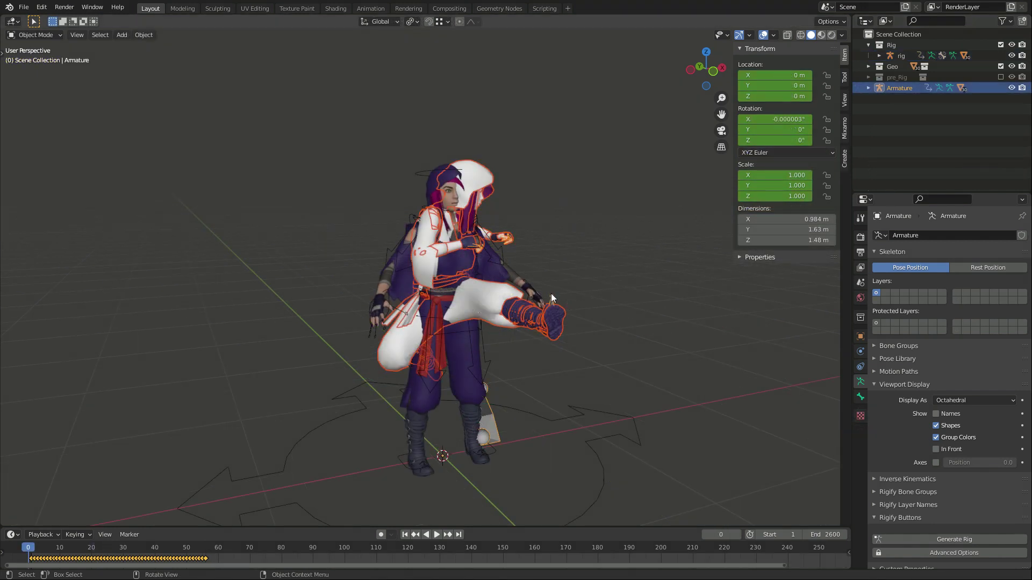
click(551, 295)
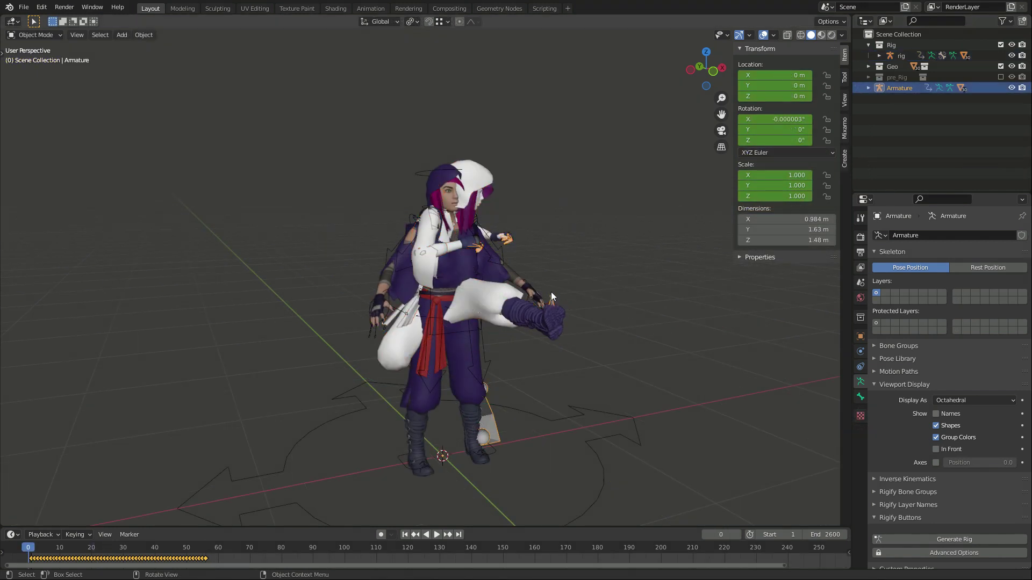
click(971, 267)
key(g)
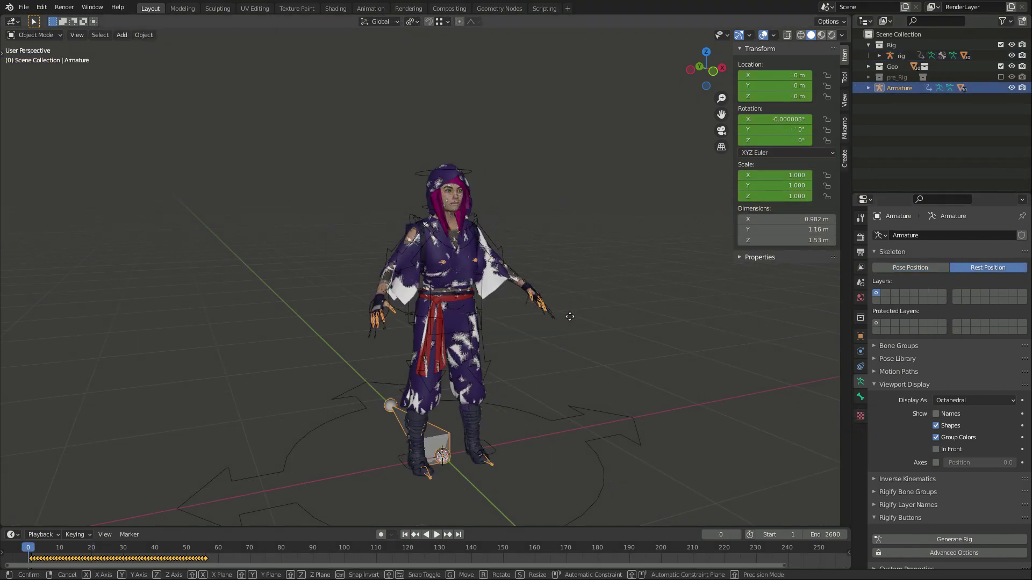
key(x)
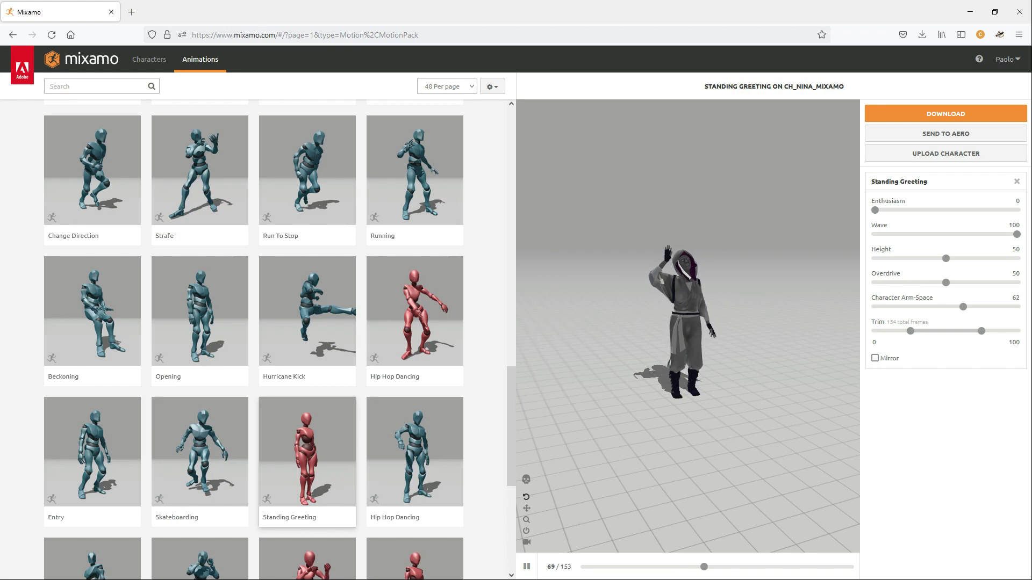
Step: Download Standing Greeting as an FBX Binary file with Skin set to Without Skin
click(925, 115)
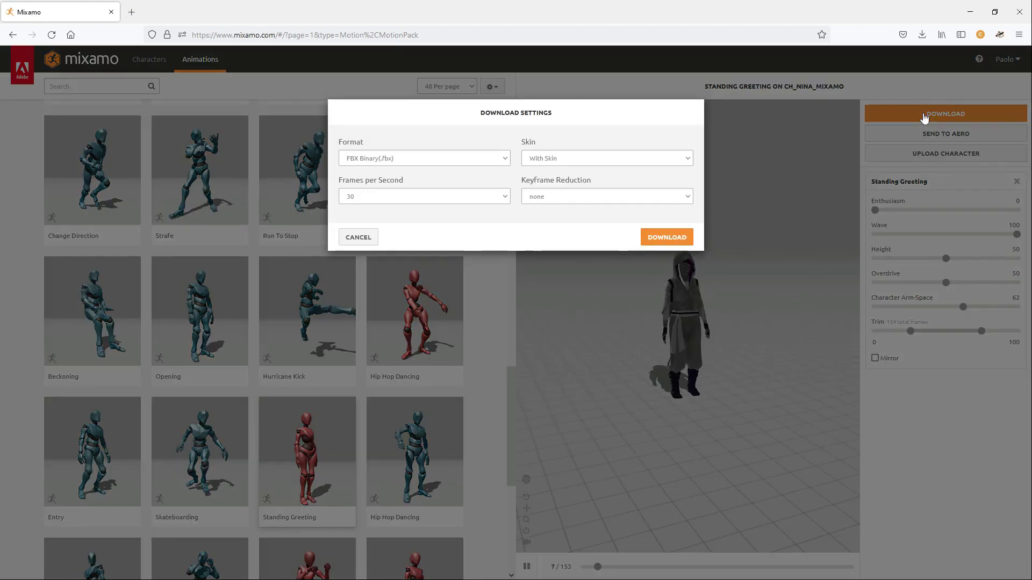
click(644, 163)
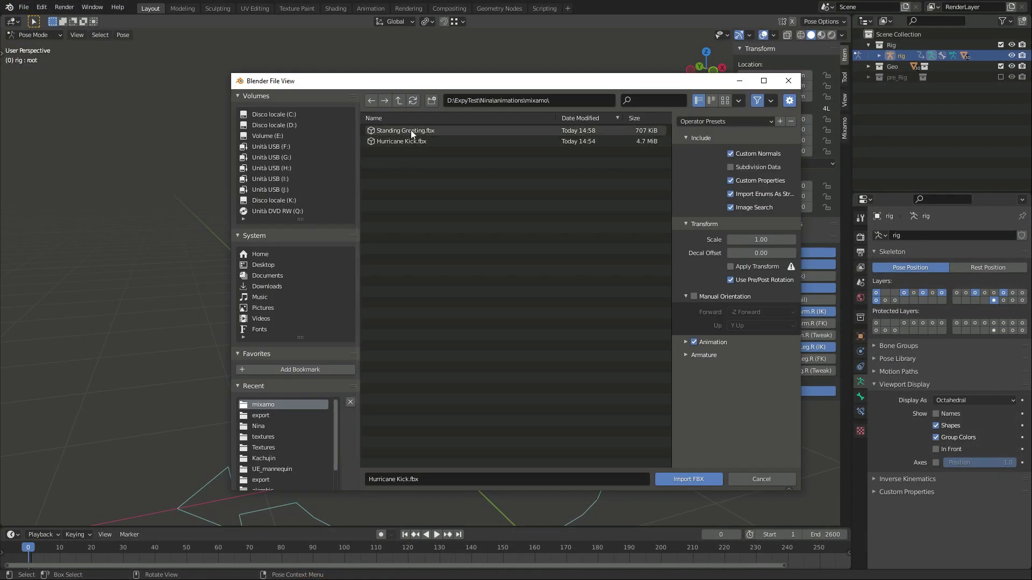
Step: Import Standing Greeting.fbx and switch its armature to Rest Position
click(411, 131)
click(681, 476)
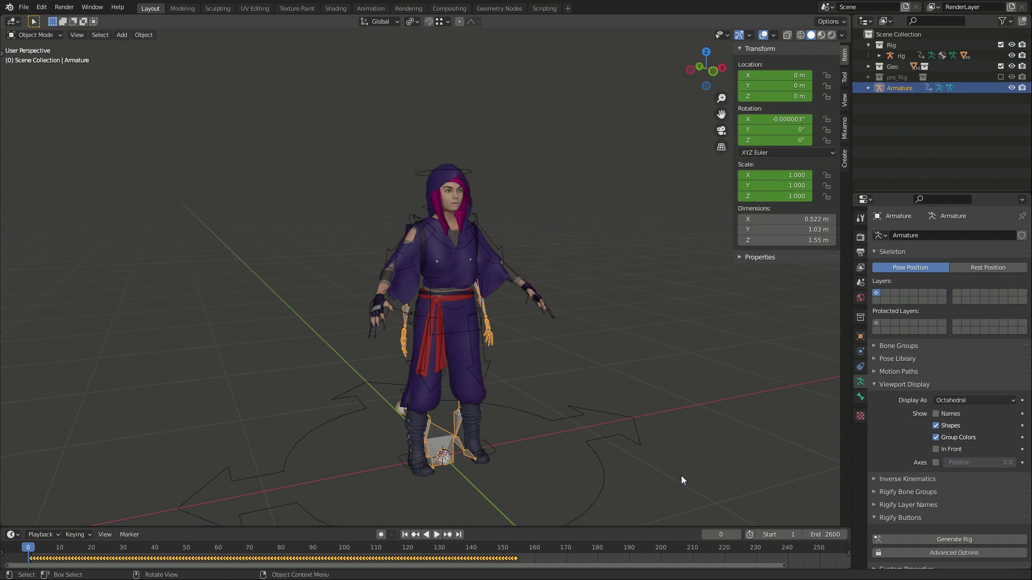
click(980, 268)
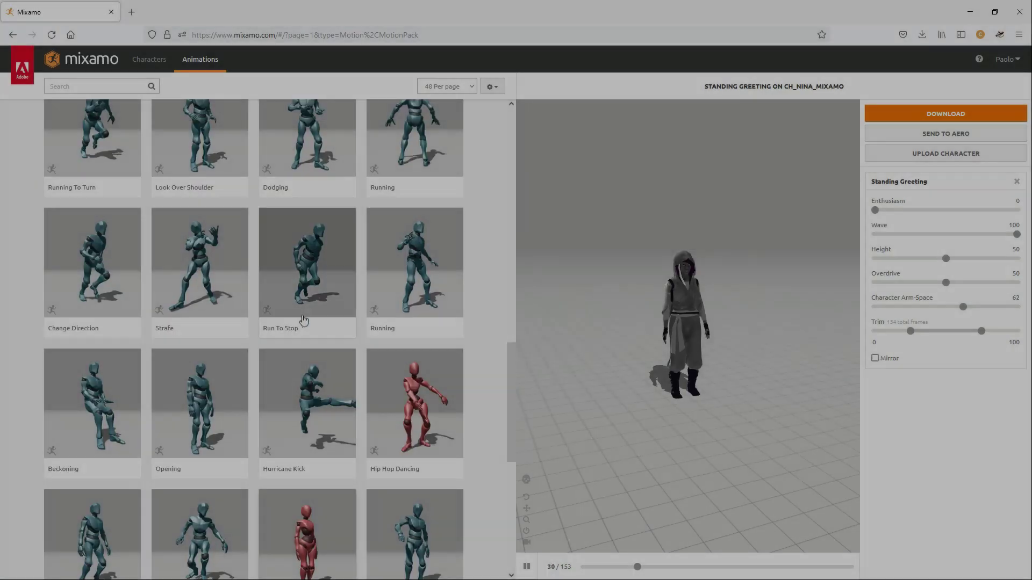
Step: Find the Action Adventure Pack in the animation list and download it in T-pose at 30 fps
scroll(303, 319, up, 10)
scroll(304, 320, up, 6)
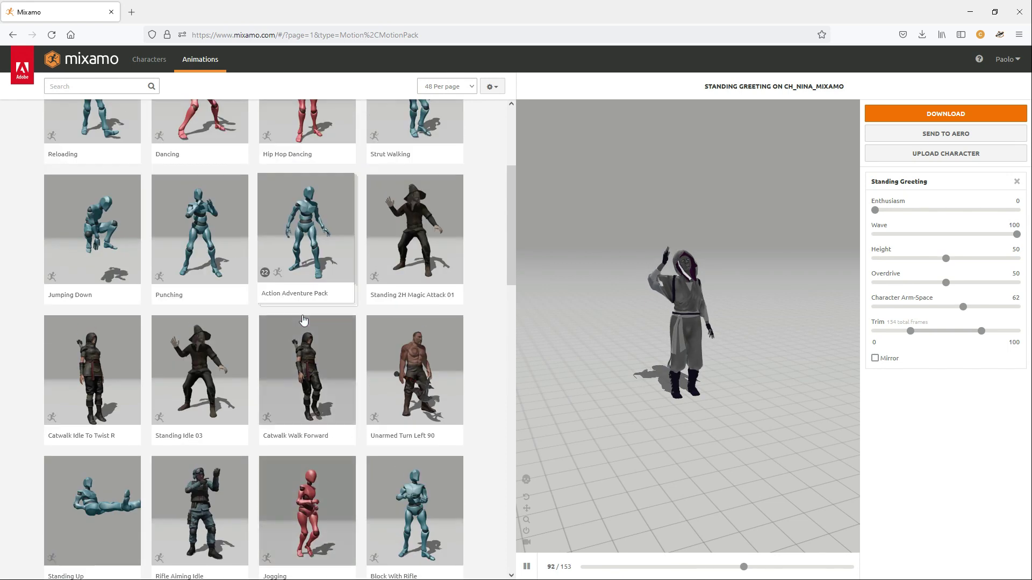
click(315, 372)
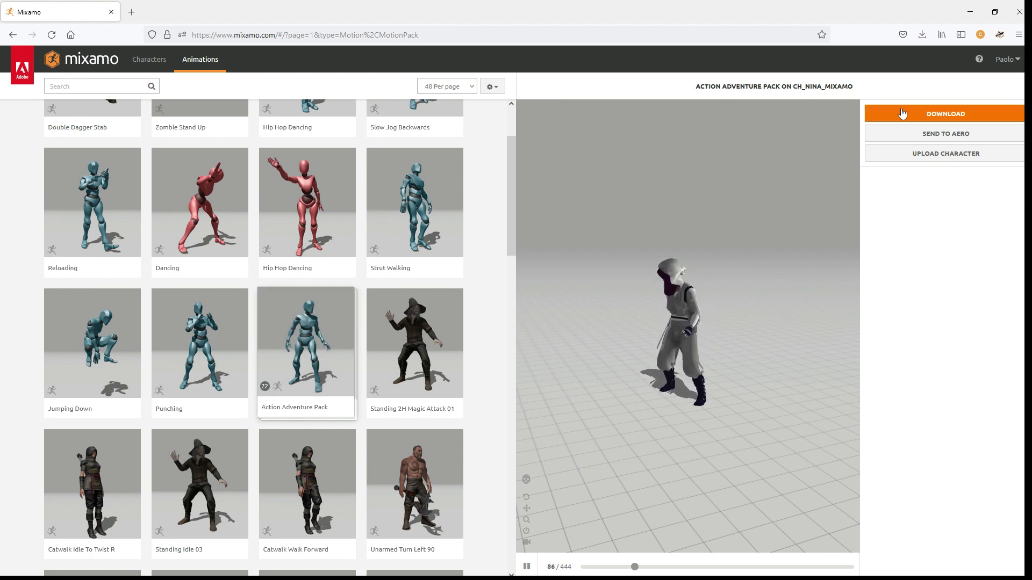
click(873, 115)
click(665, 238)
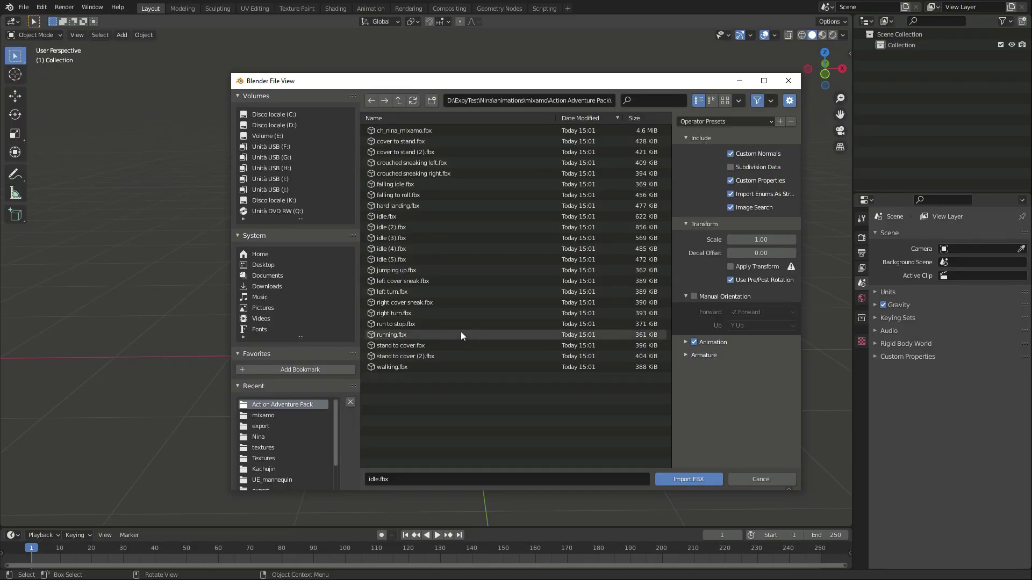
Step: Import ch_nina_mixamo.fbx into the scene from the import browser
double_click(429, 130)
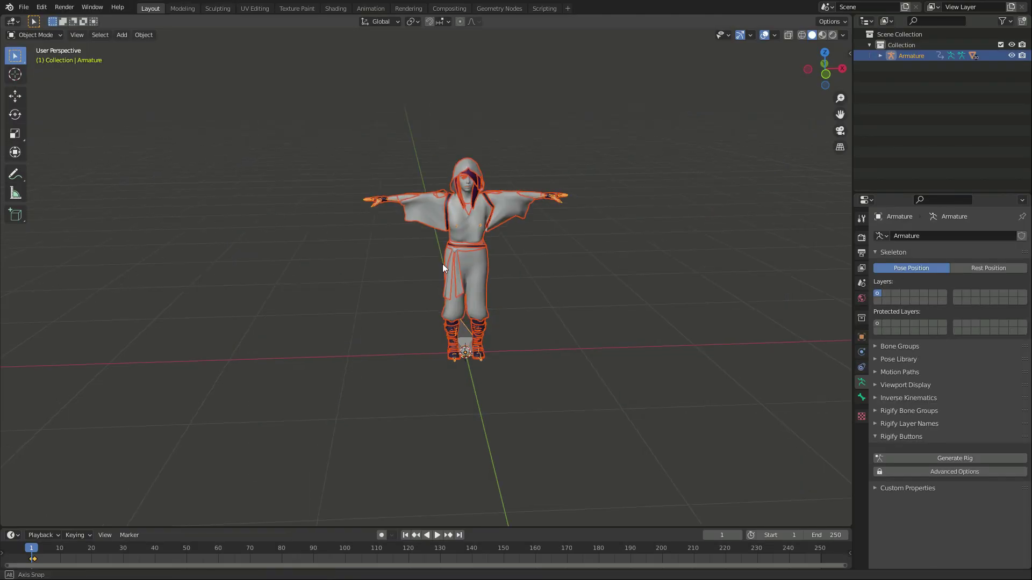
middle_drag(442, 264, 504, 334)
scroll(543, 277, up, 3)
Step: Move the white character's root bone left along X so it stands beside the ninja
click(456, 442)
middle_drag(302, 341, 450, 334)
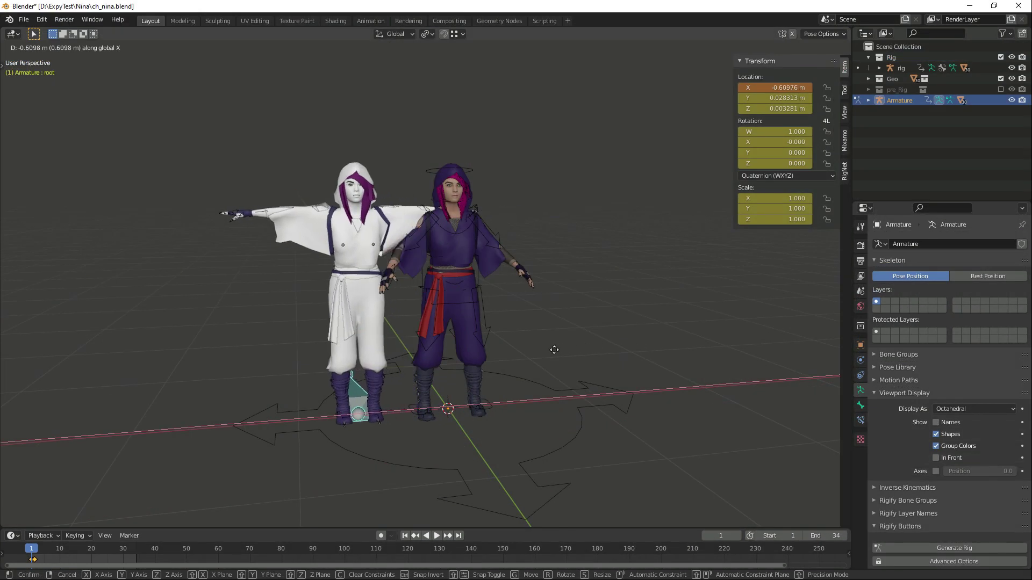
click(462, 360)
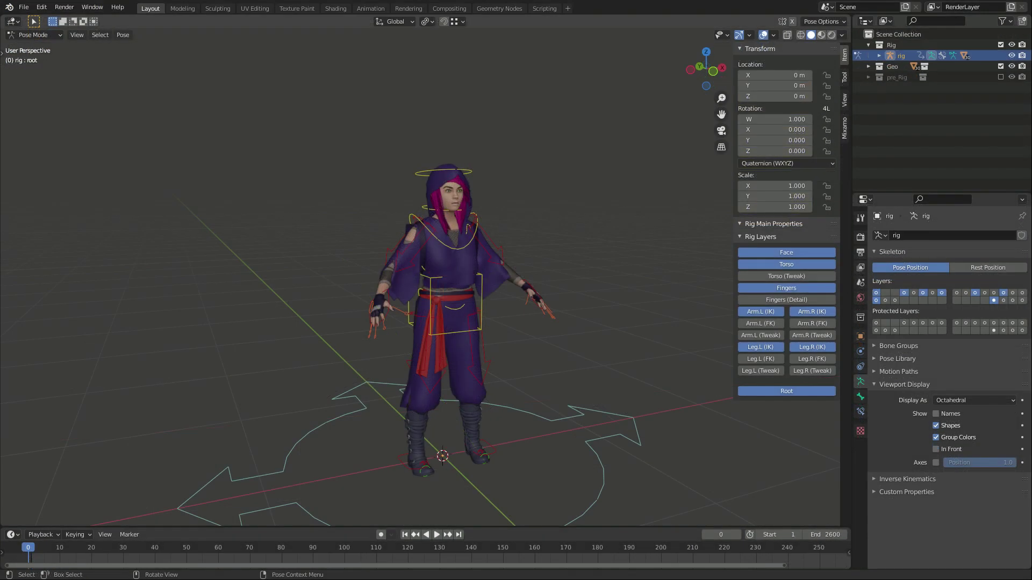
Step: Import all 22 Action Adventure Pack FBX files, excluding ch_nina_mixamo.fbx
click(24, 6)
mouse_move(65, 152)
click(224, 227)
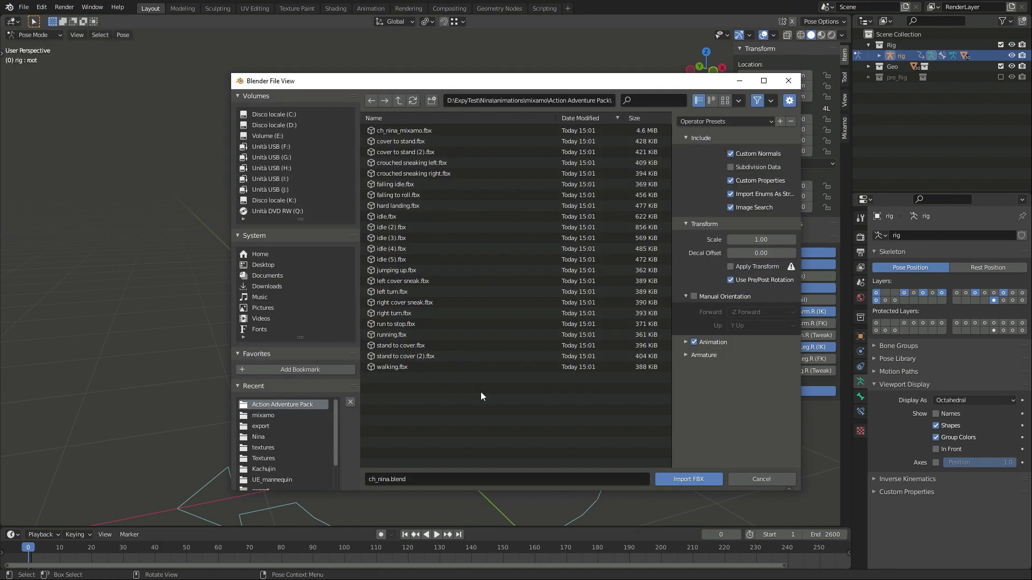
click(438, 133)
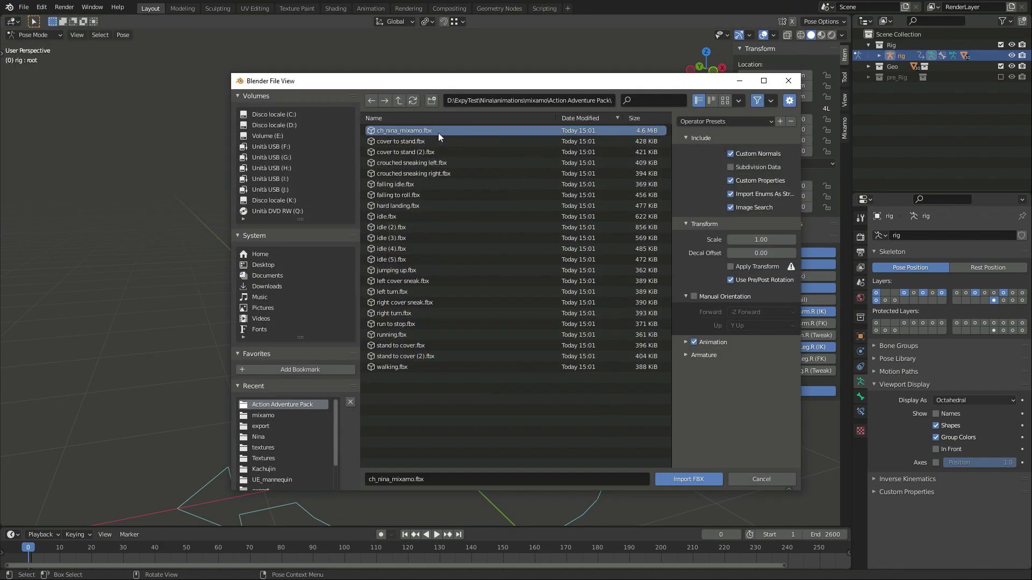
key(a)
ctrl+click(438, 133)
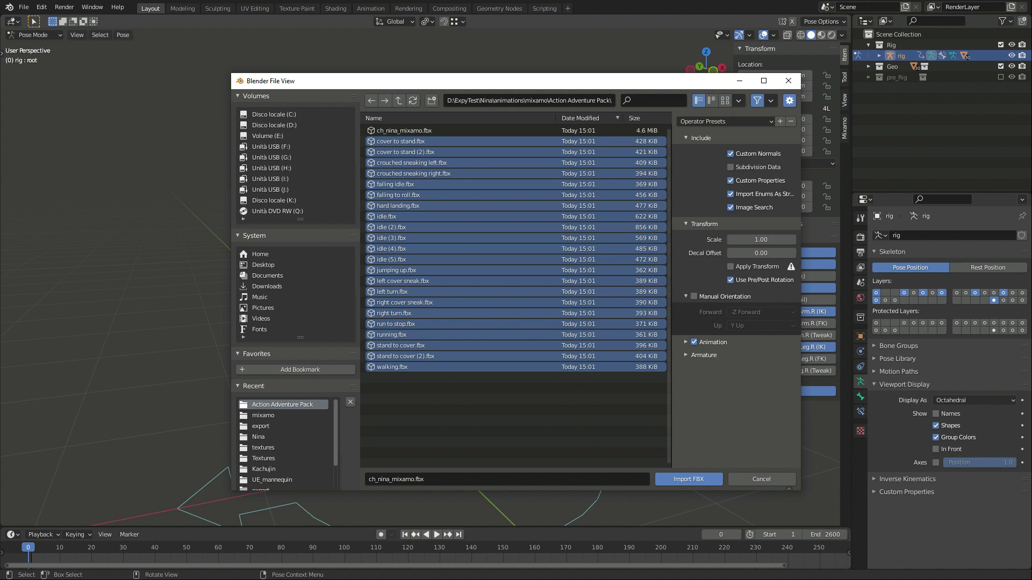
key(Return)
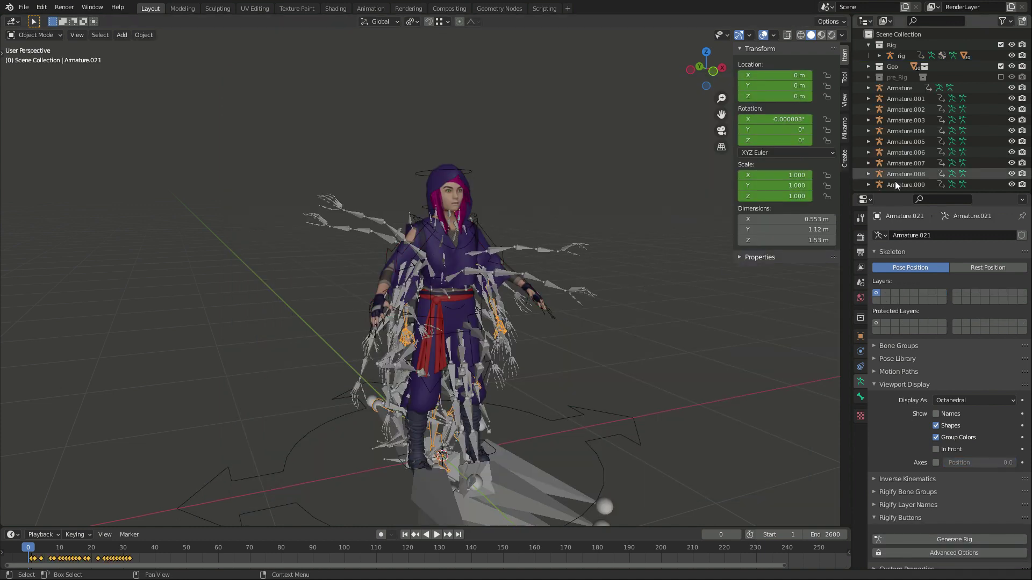
Step: Select Armature.001 through Armature.021 in the Outliner
click(915, 99)
scroll(915, 101, down, 5)
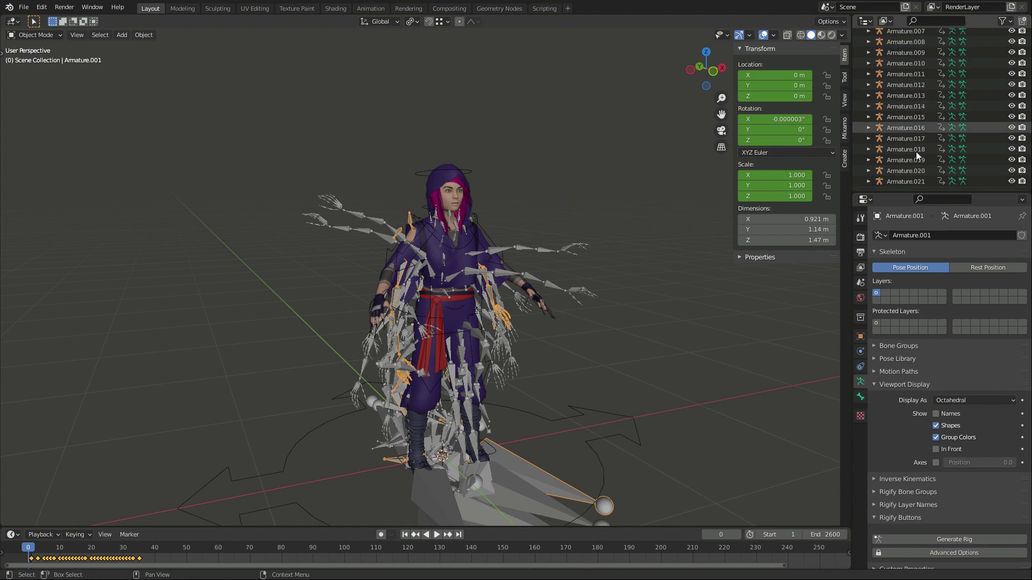
shift+click(917, 181)
Step: Delete the 21 extra armatures, then put the rig and Mixamo Armature into Pose Mode together
key(x)
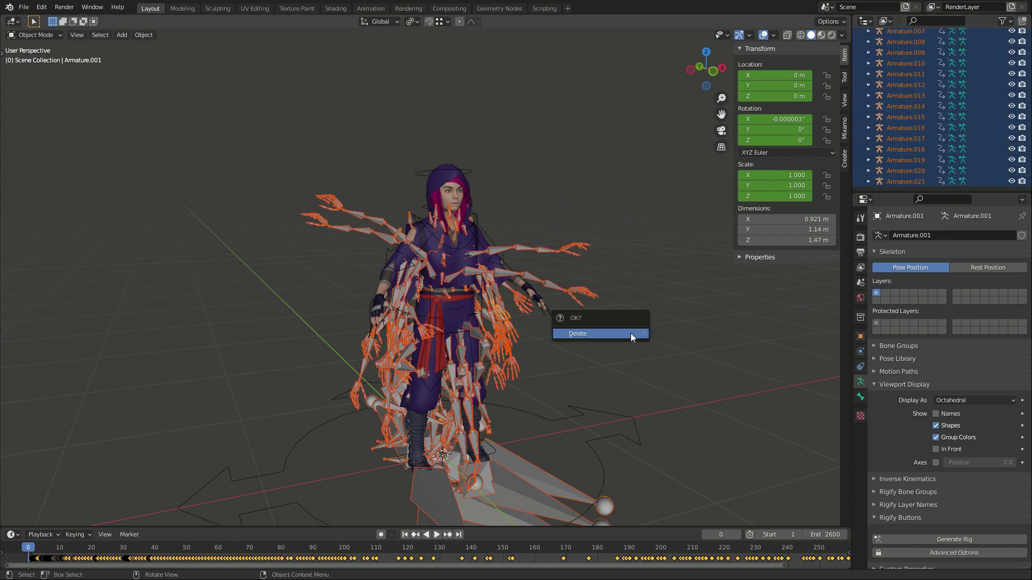
click(631, 334)
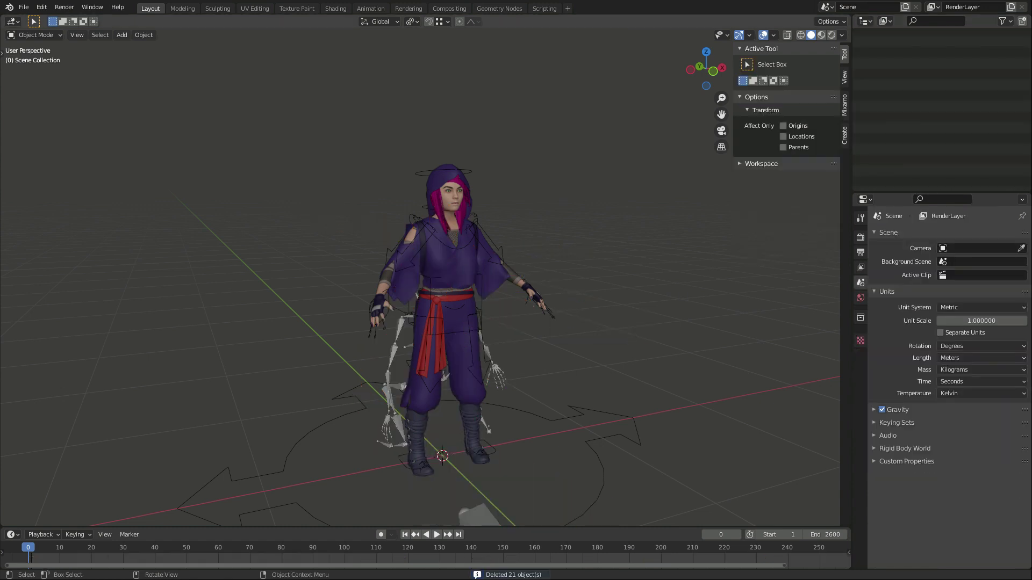
click(901, 55)
shift+click(502, 374)
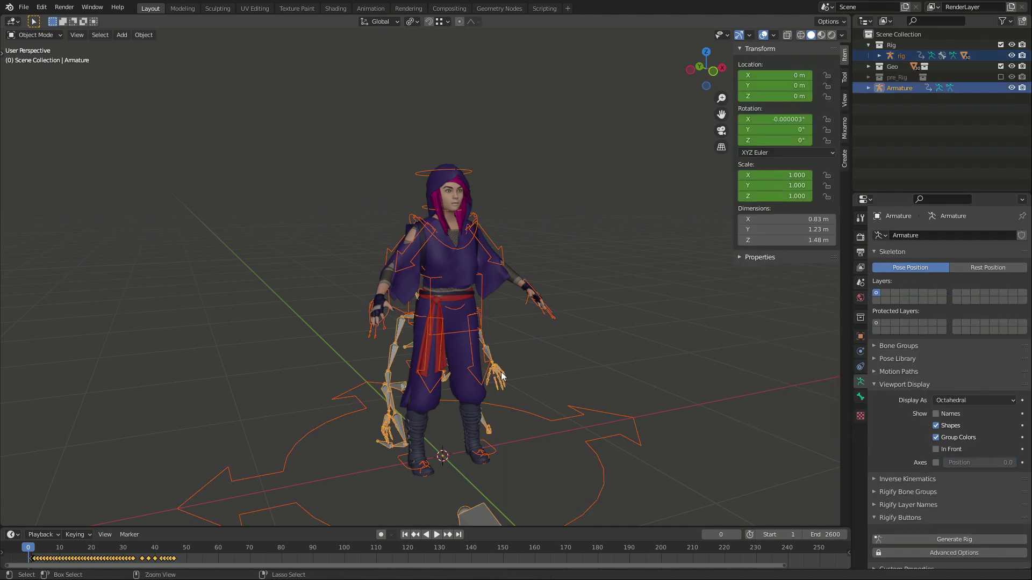
key(ctrl+Tab)
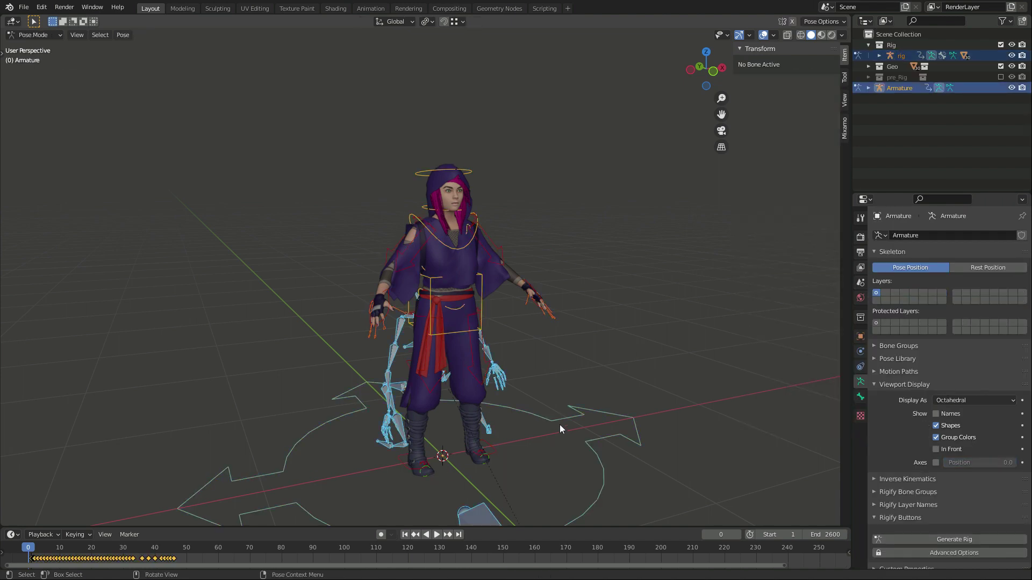
Step: Constrain the rig to the Mixamo armature: Rigify IK Controls source, Mixamo target, Match target transform; play it back
right_click(548, 371)
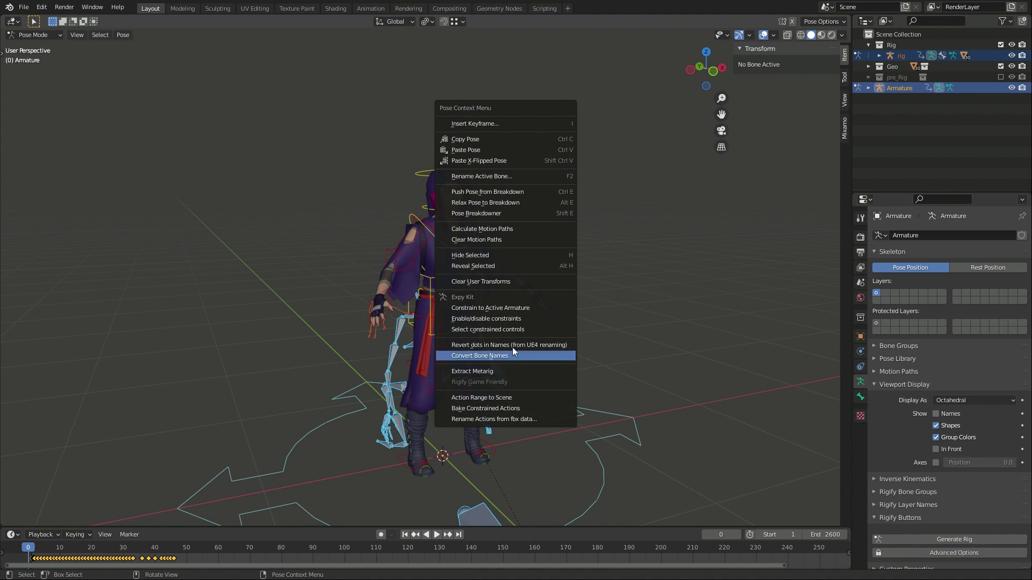
click(507, 305)
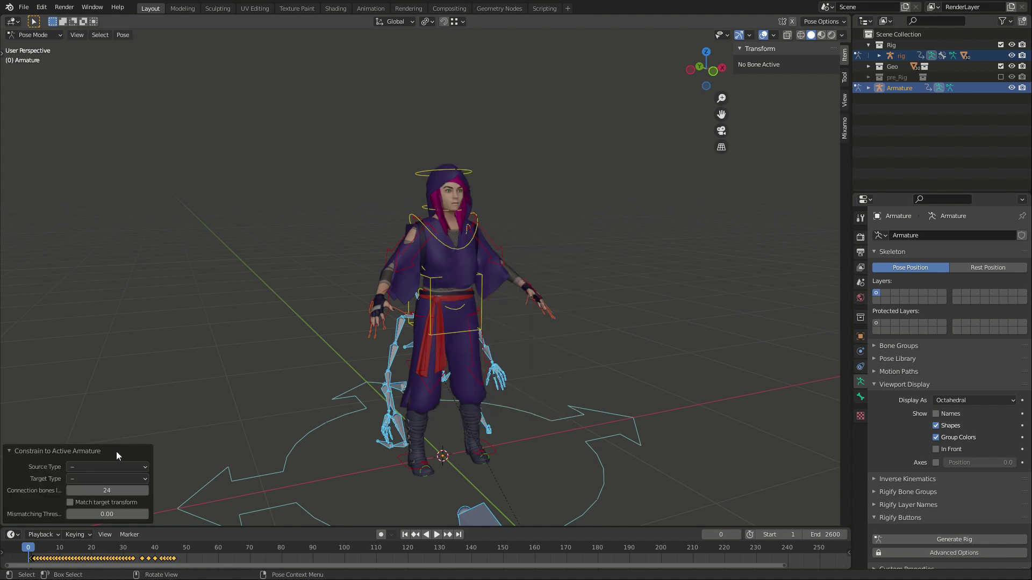
click(111, 467)
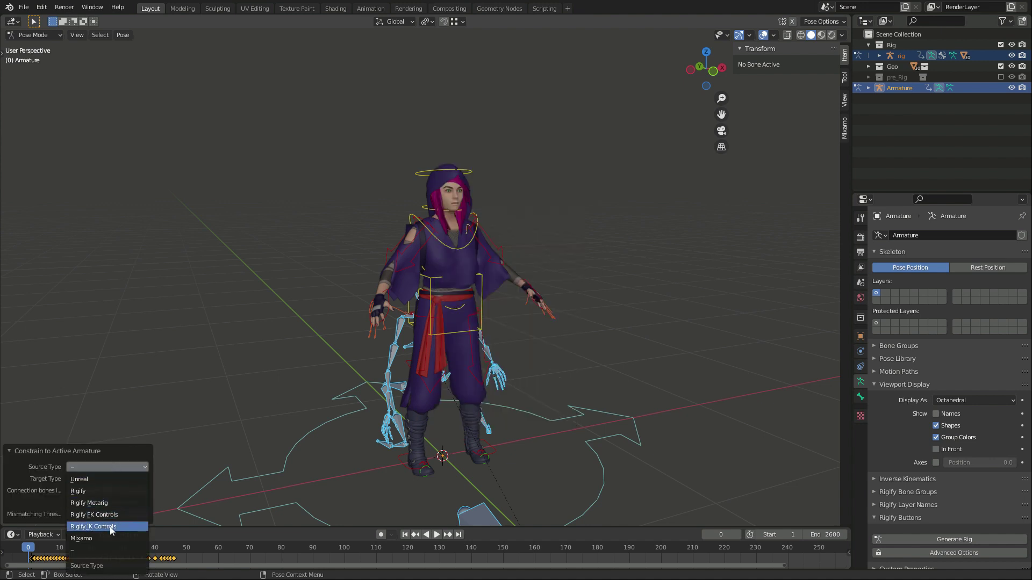
click(110, 527)
click(89, 478)
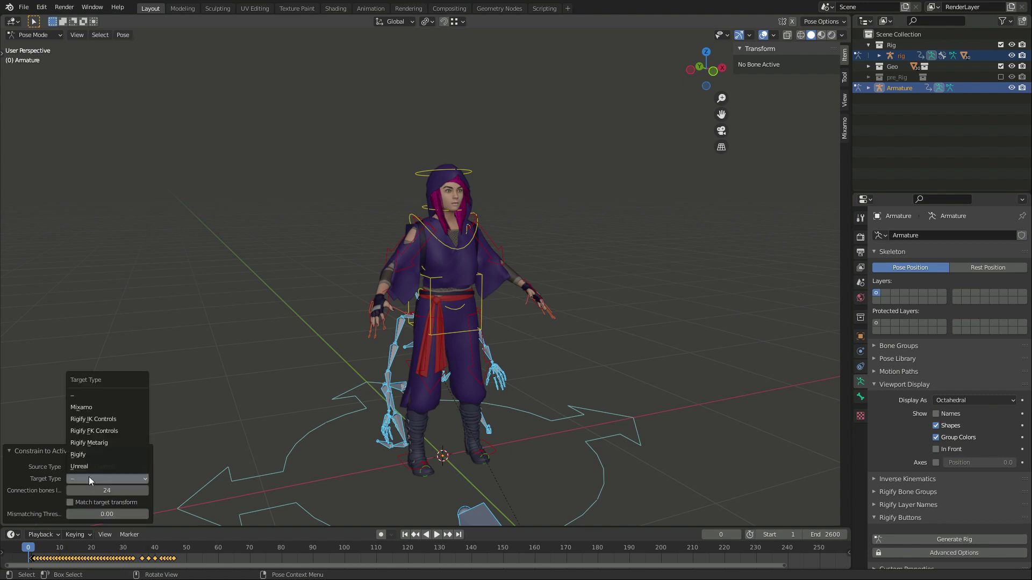
click(95, 408)
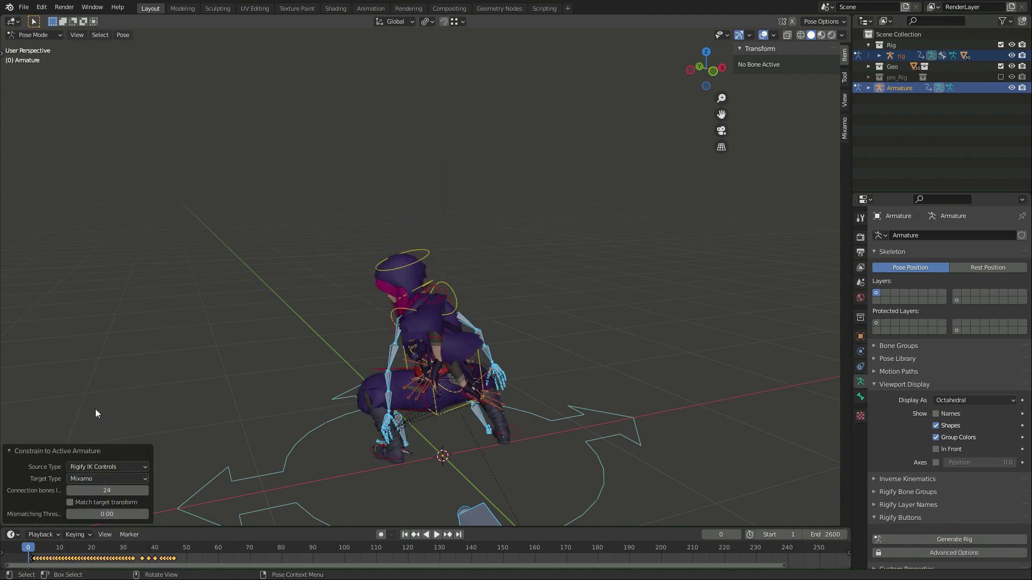
click(69, 502)
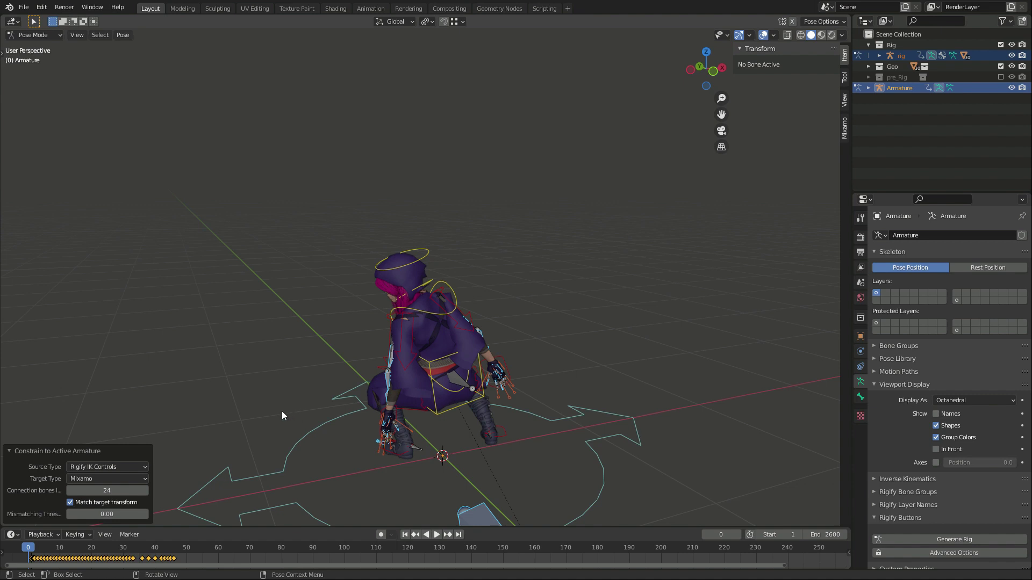
key(space)
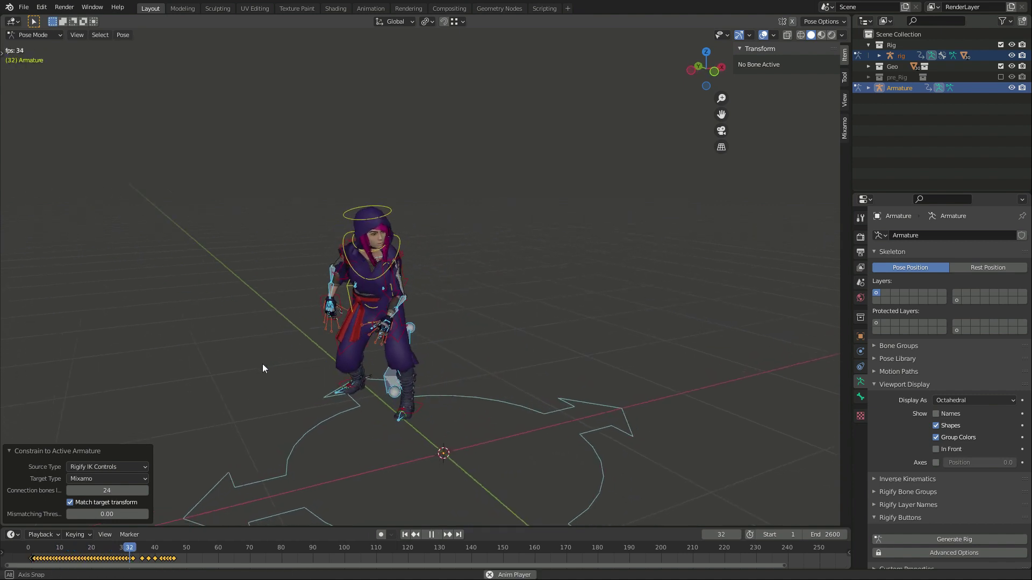
key(space)
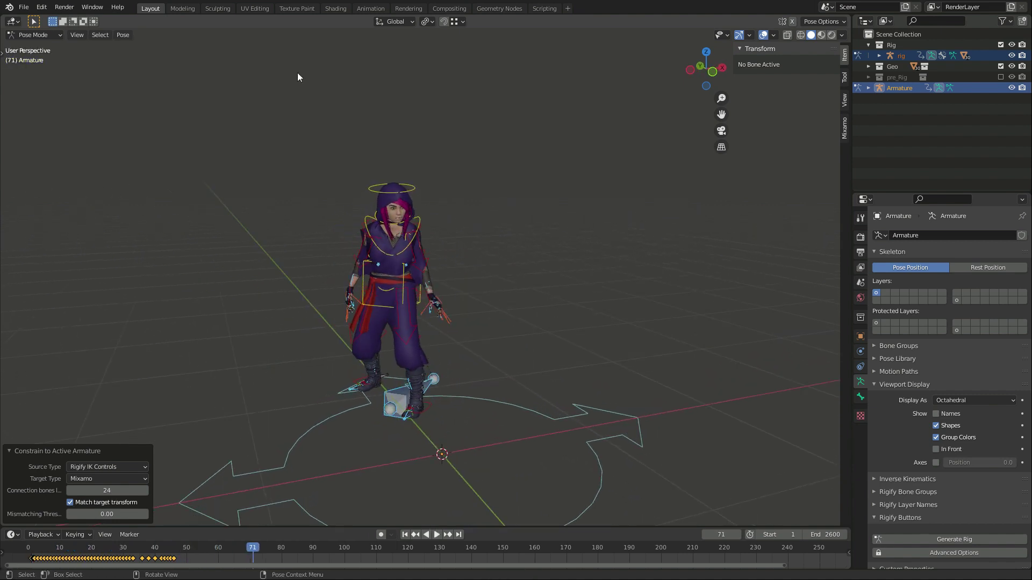
Step: In the Animation workspace, assign and play the Armature.015 action on the Mixamo armature
click(370, 8)
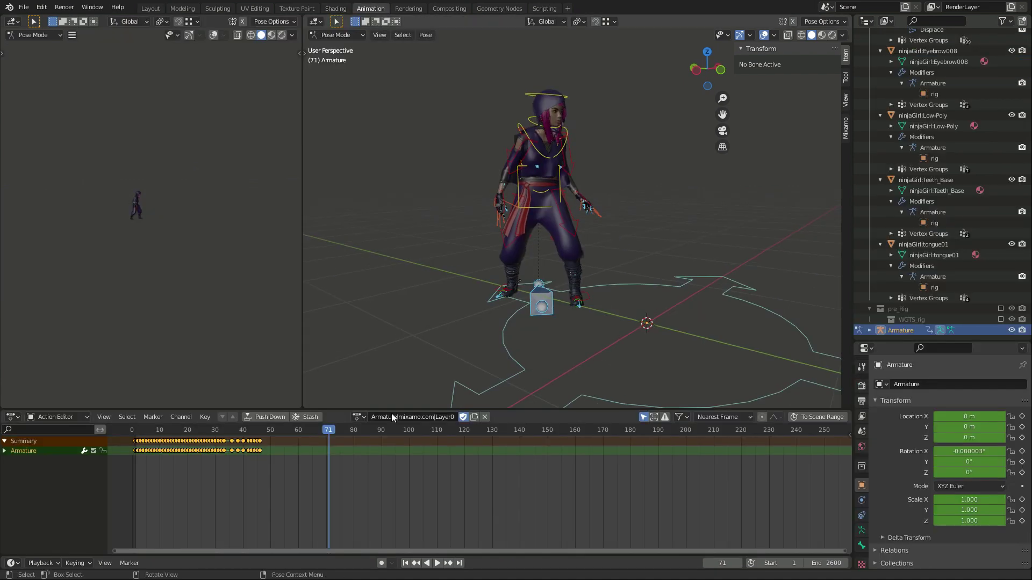
click(48, 417)
click(48, 418)
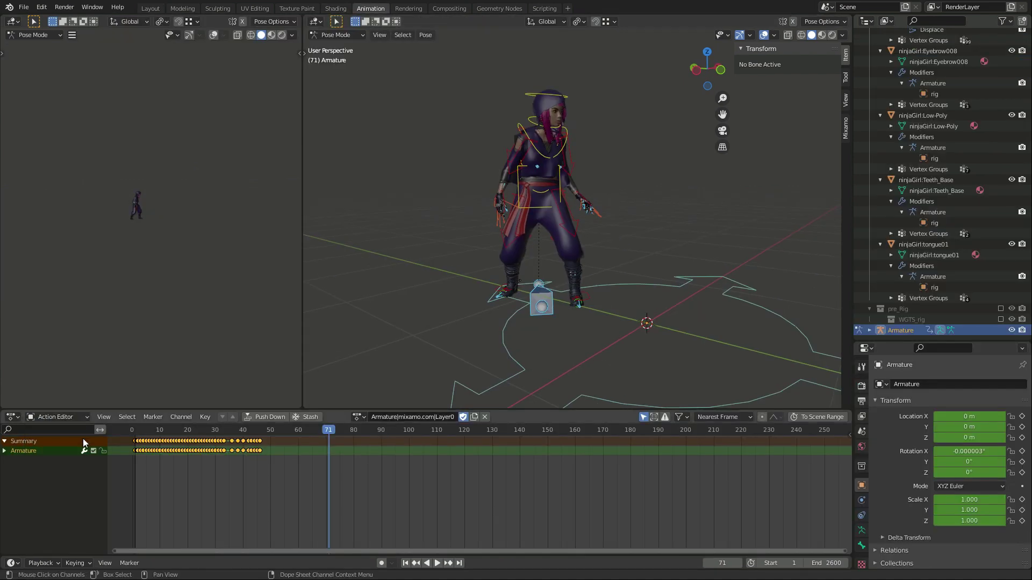
click(357, 417)
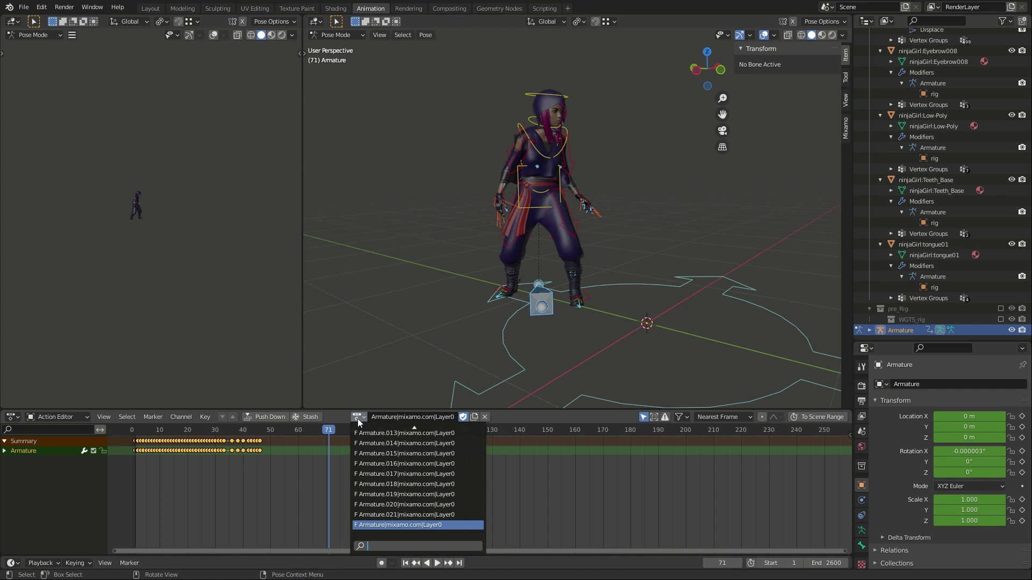
click(404, 454)
key(space)
click(801, 418)
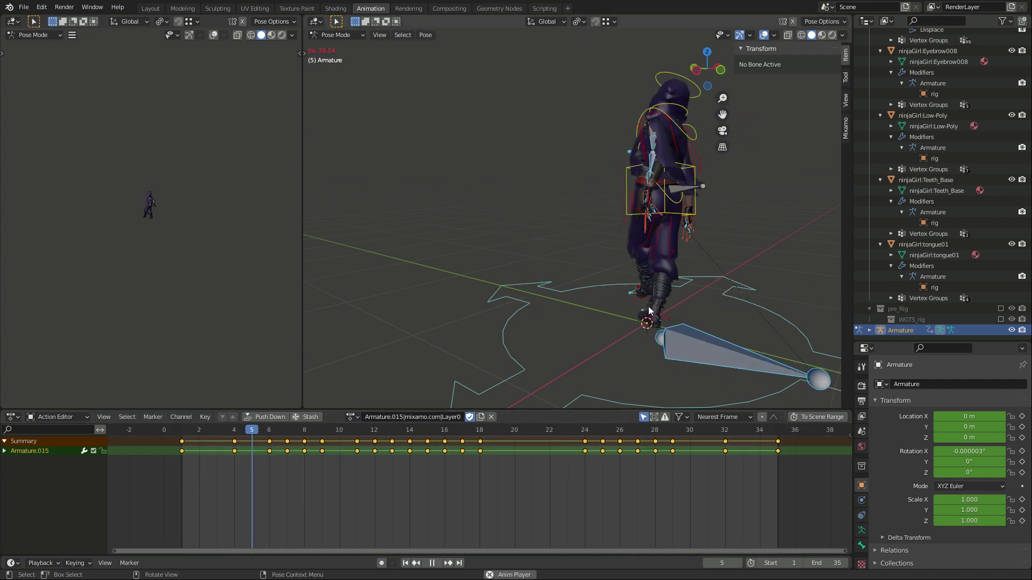
middle_drag(616, 201, 537, 273)
Step: Switch through the Armature.018, Armature.021 and Armature.019 actions, then stop playback
click(353, 417)
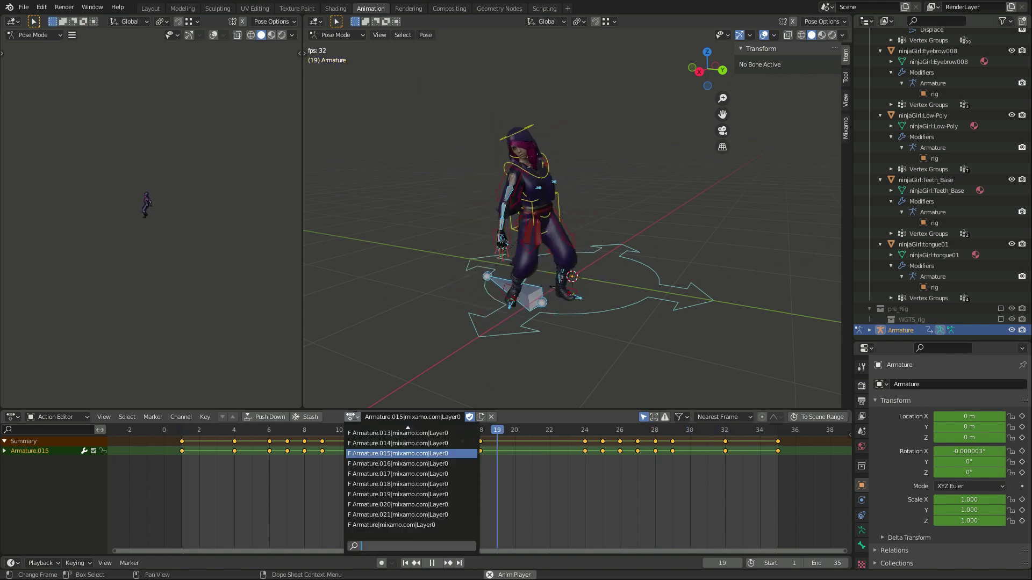
click(398, 484)
click(801, 418)
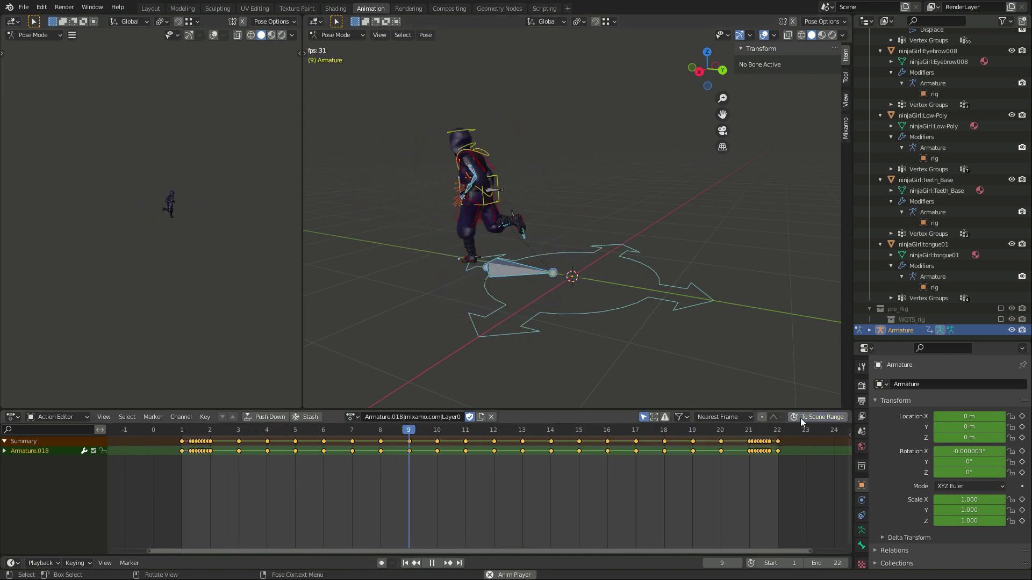
click(353, 417)
click(398, 515)
click(353, 418)
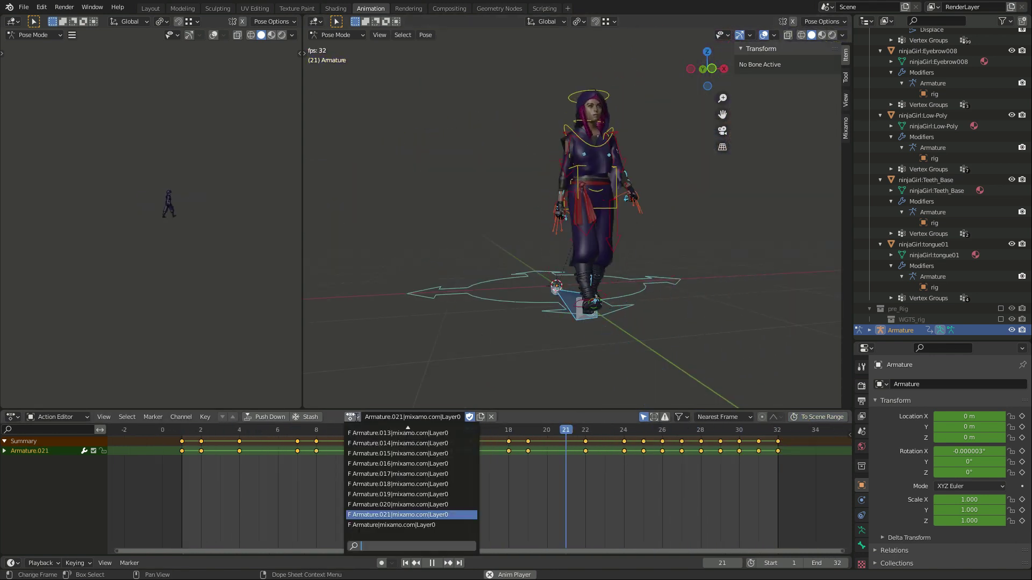
click(398, 495)
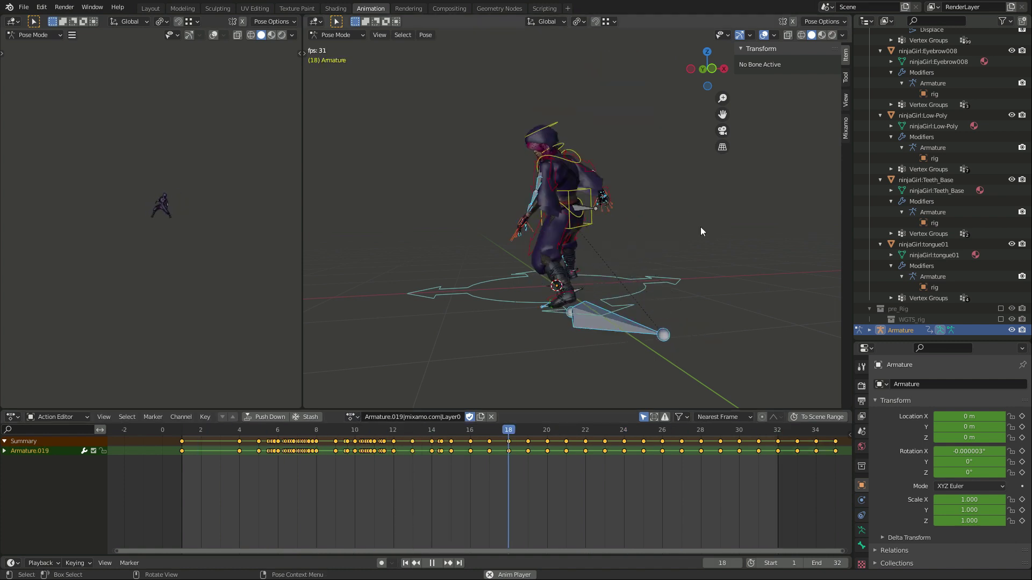
key(space)
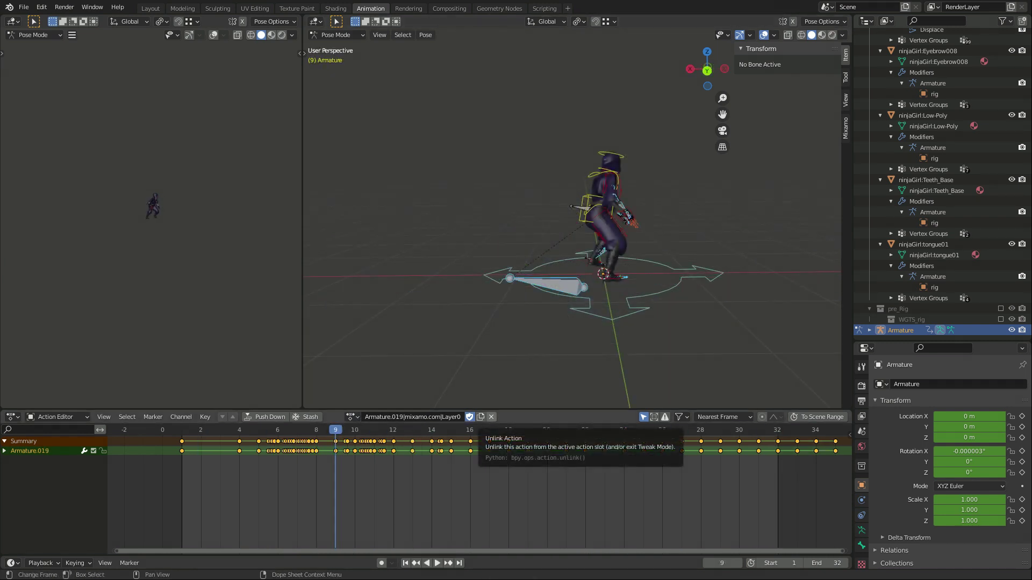
Step: Unlink the action and run Bake Constrained Actions with Skeleton Type Rigify IK Controls, creating Action.021
click(491, 417)
middle_drag(749, 218, 695, 217)
right_click(695, 218)
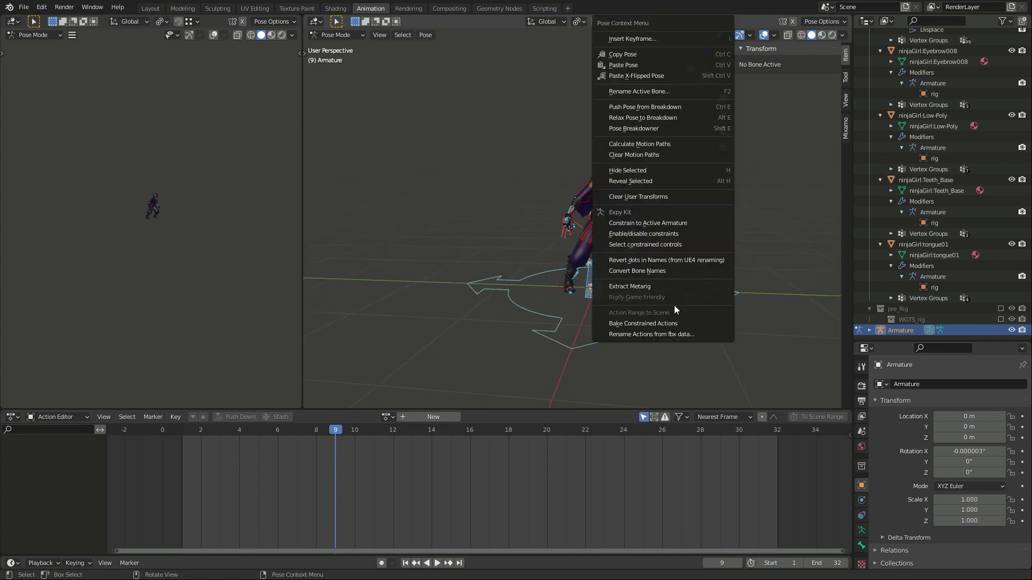
click(702, 323)
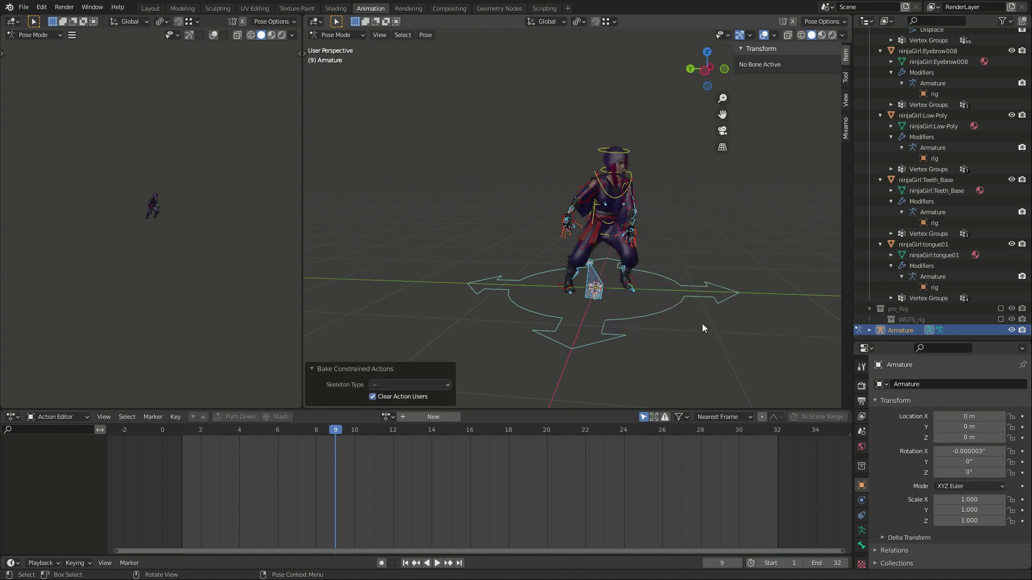
click(430, 383)
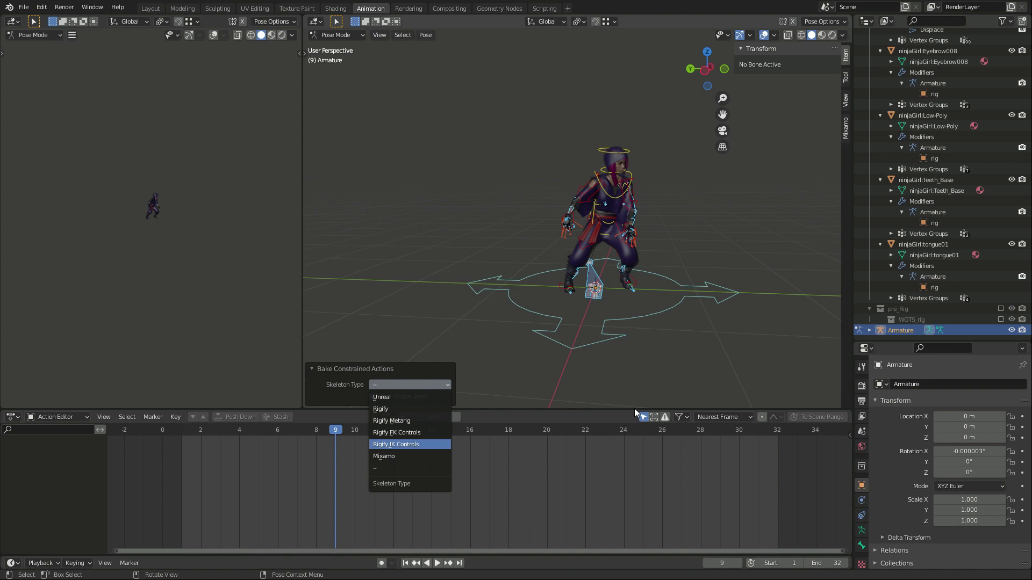
click(396, 444)
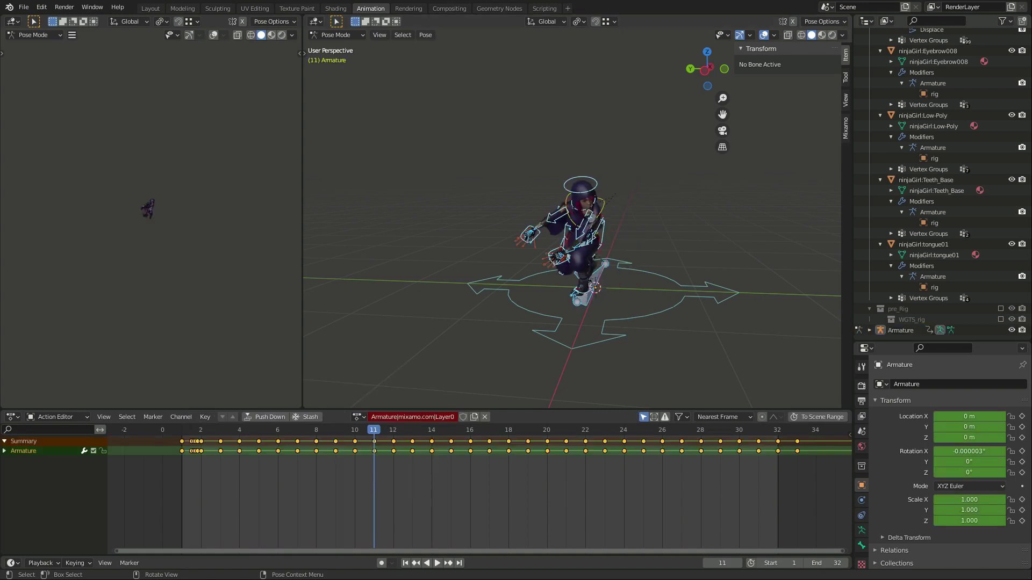
click(365, 417)
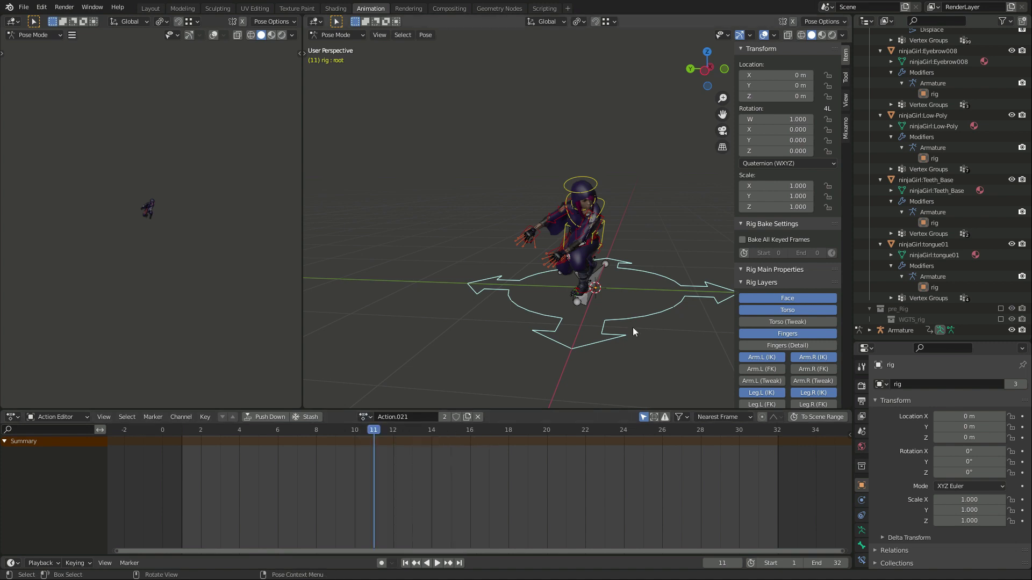
click(602, 266)
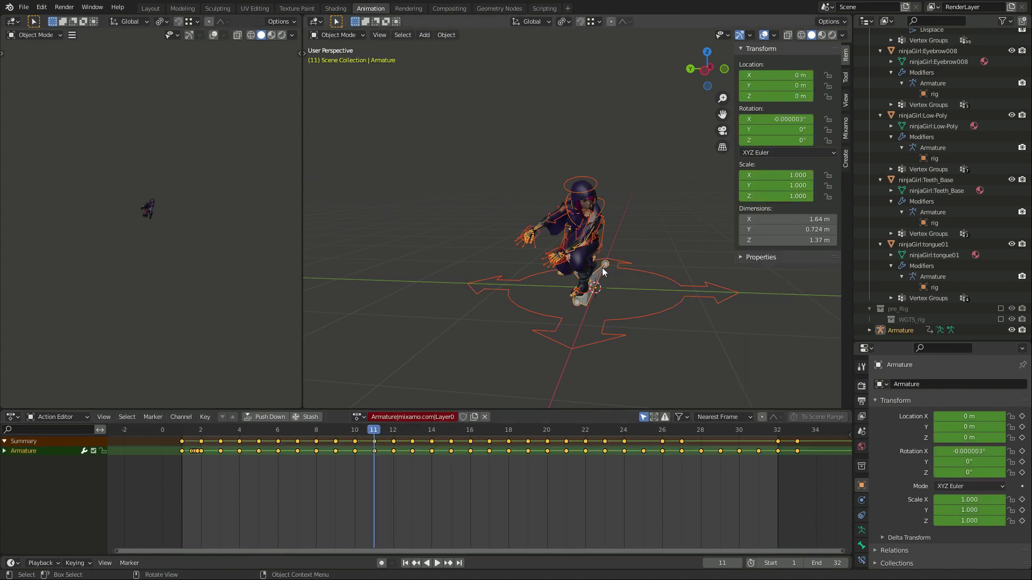
Step: Select the Rigify rig in Pose Mode and play its baked Action.021 over frames 1–35
alt+click(602, 268)
click(603, 269)
key(ctrl+Tab)
key(n)
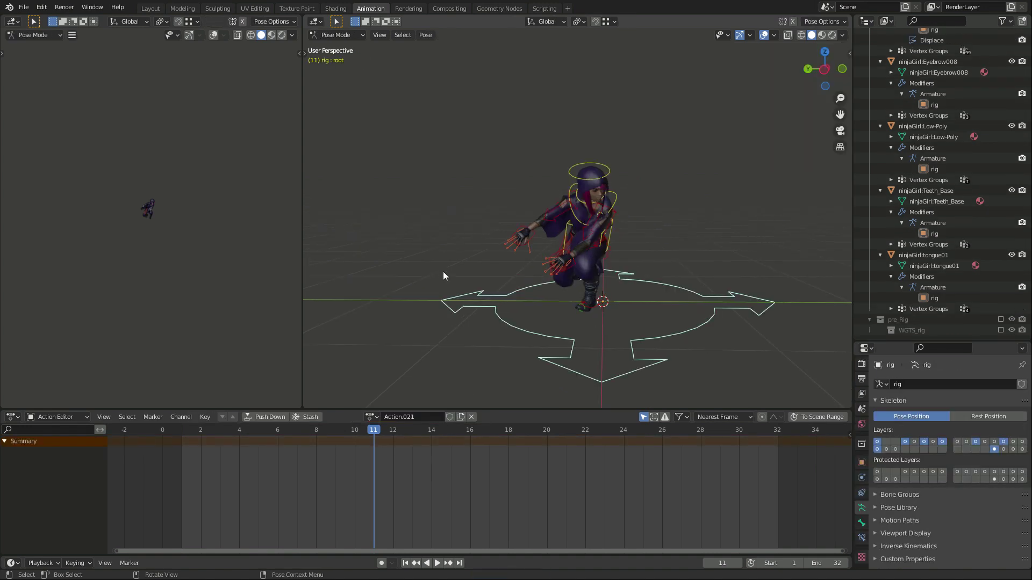
middle_drag(443, 272, 471, 277)
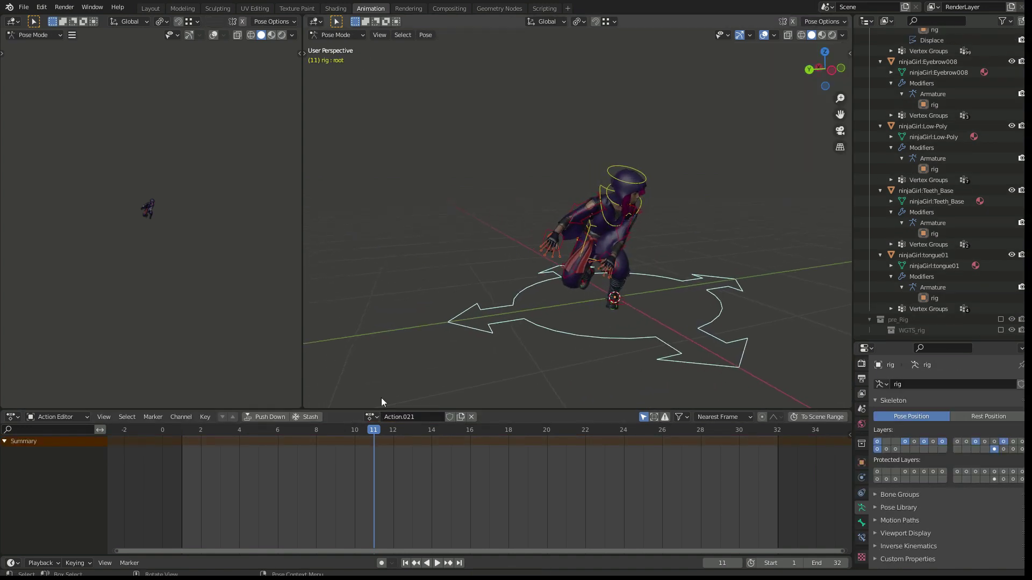
key(space)
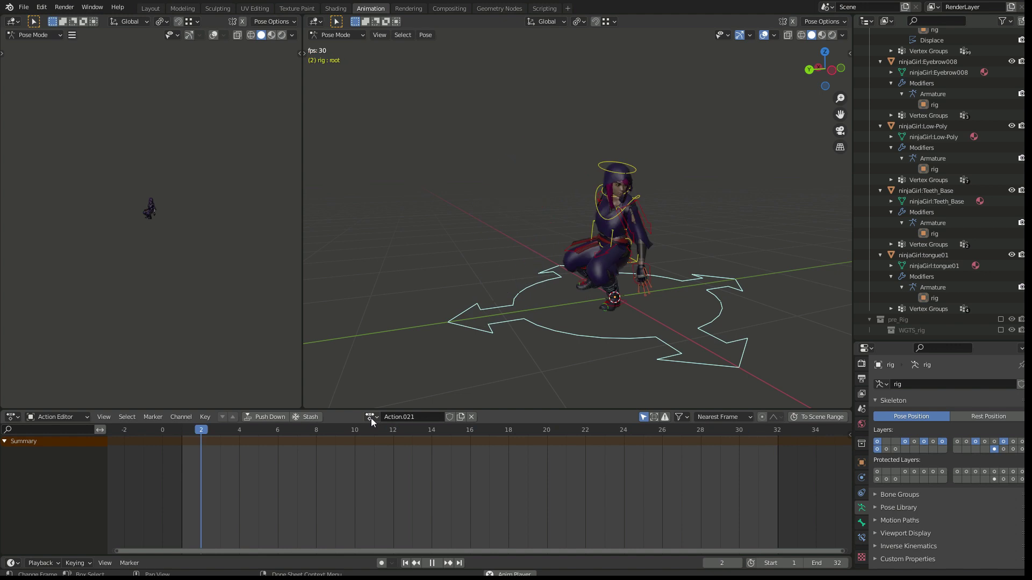
click(371, 418)
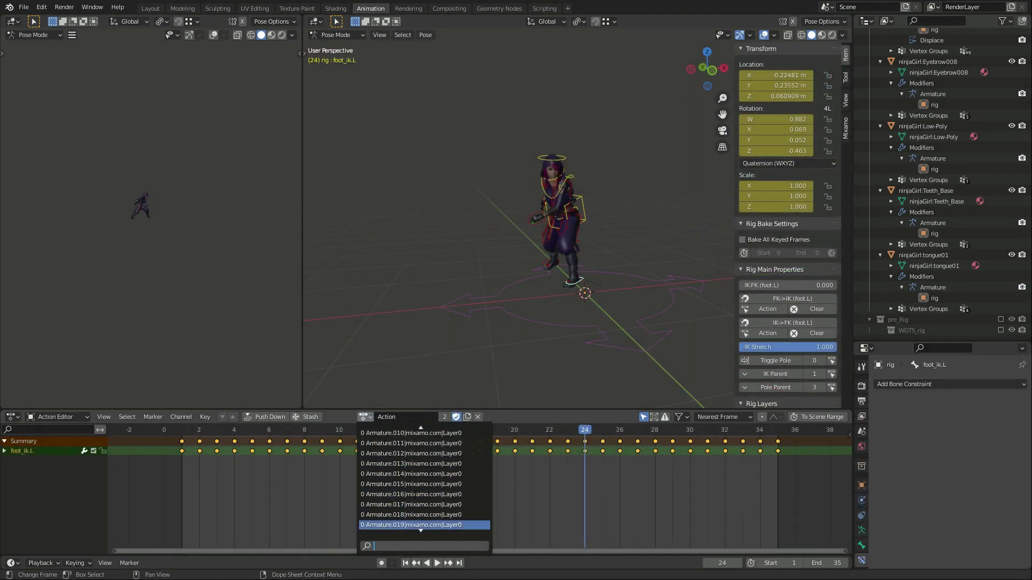
click(23, 7)
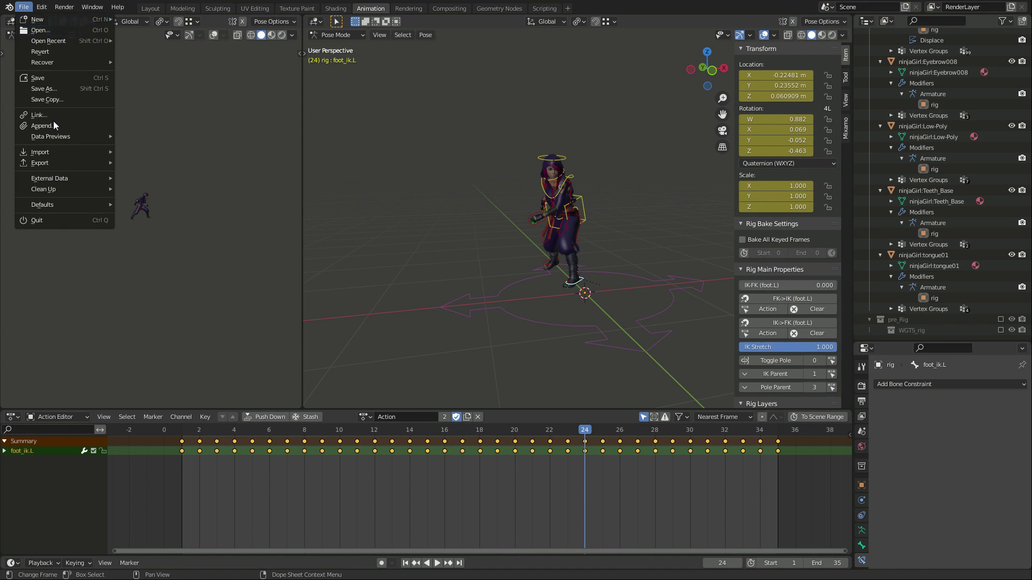
mouse_move(55, 190)
click(132, 189)
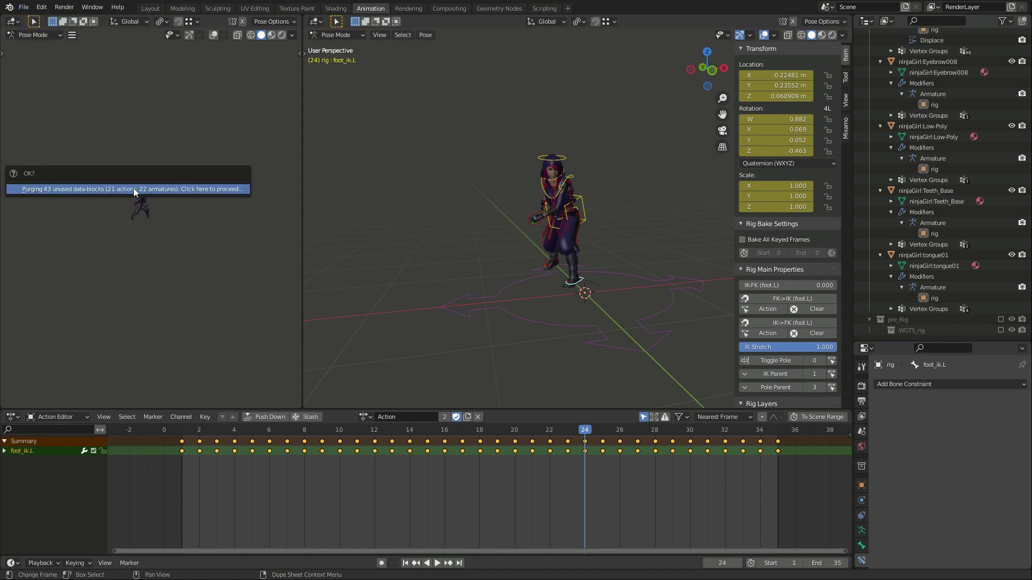
click(133, 188)
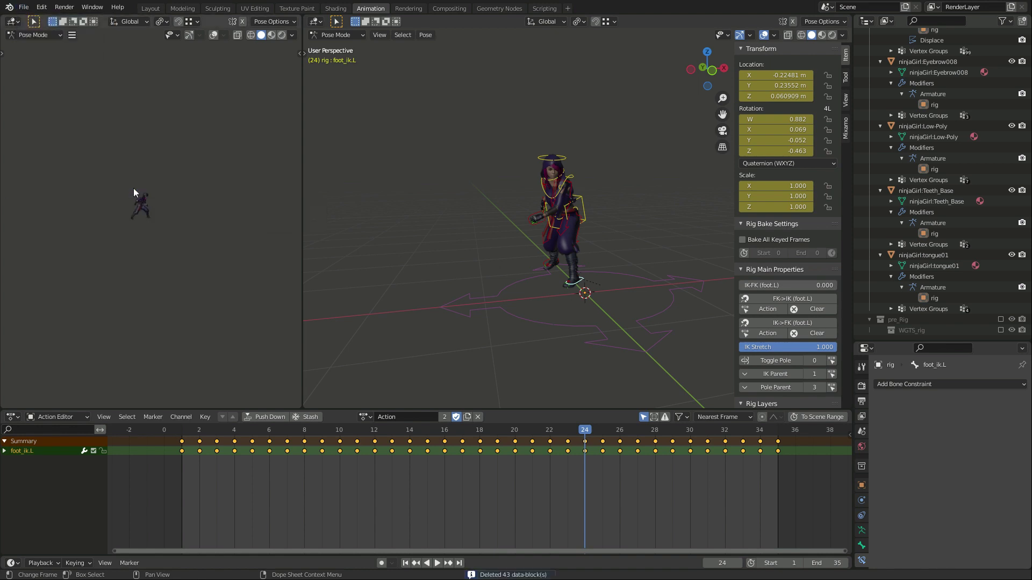
click(363, 417)
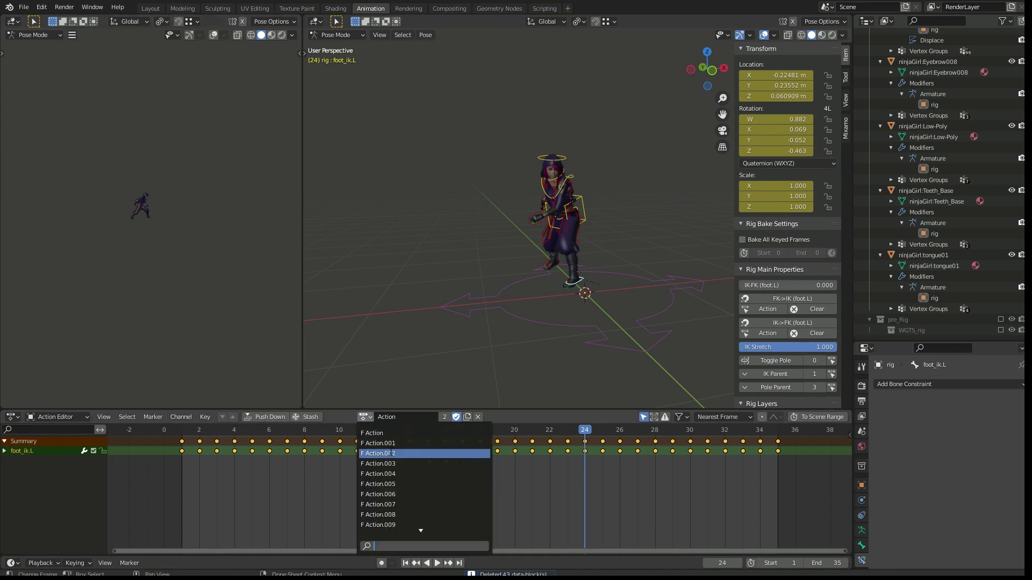
scroll(405, 470, down, 11)
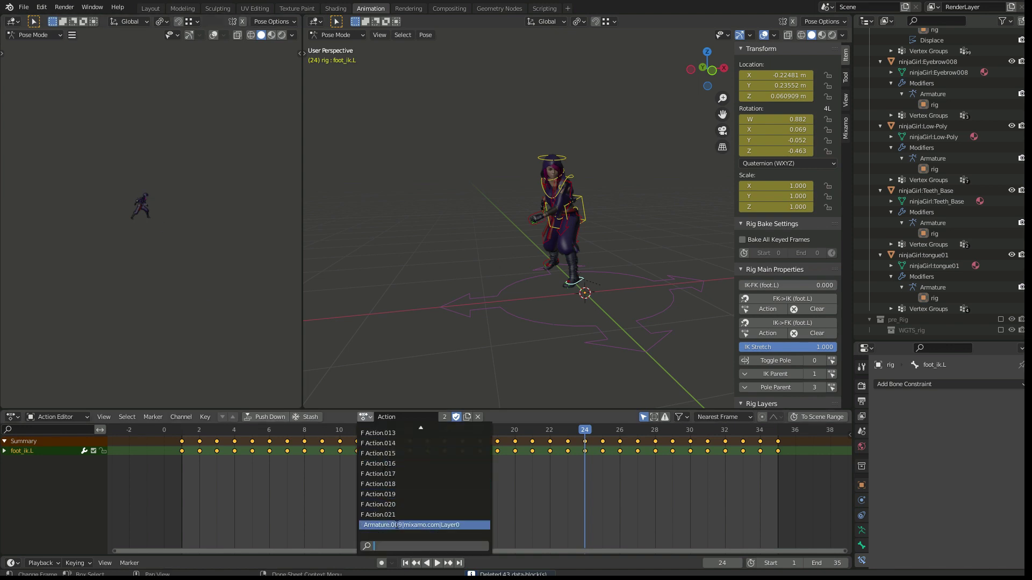
scroll(405, 470, up, 8)
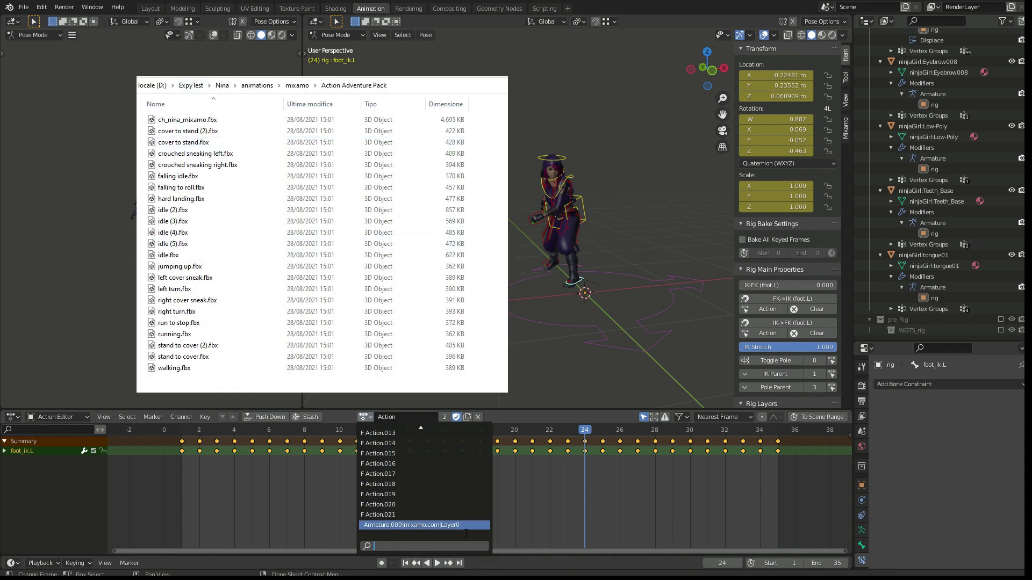
scroll(918, 197, up, 10)
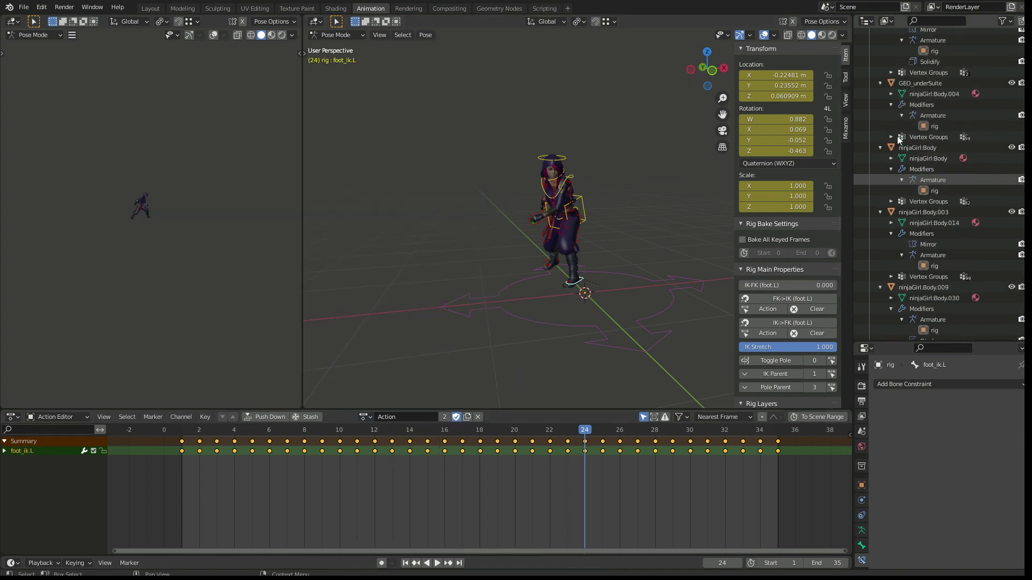
scroll(898, 136, up, 10)
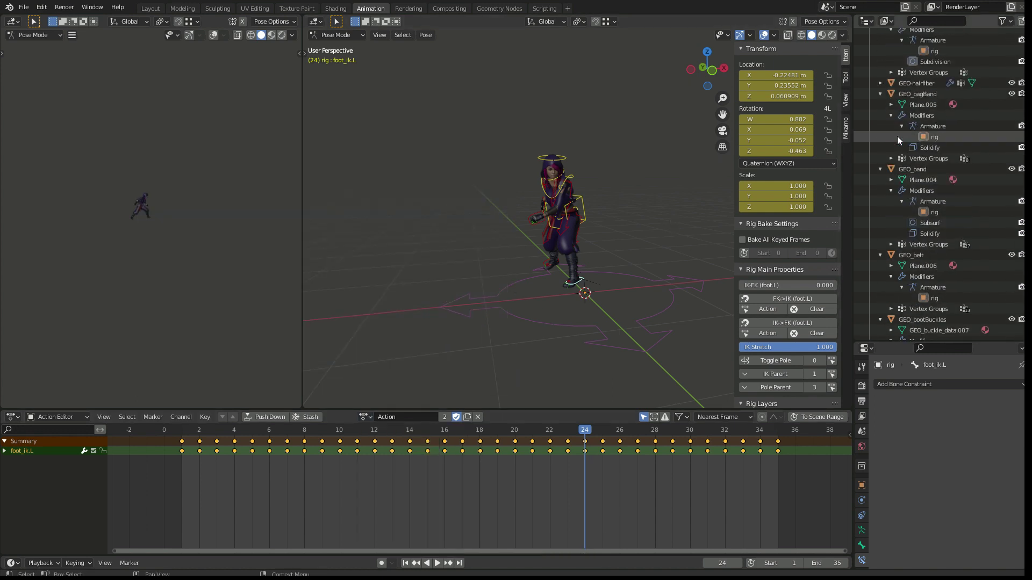
scroll(898, 136, up, 12)
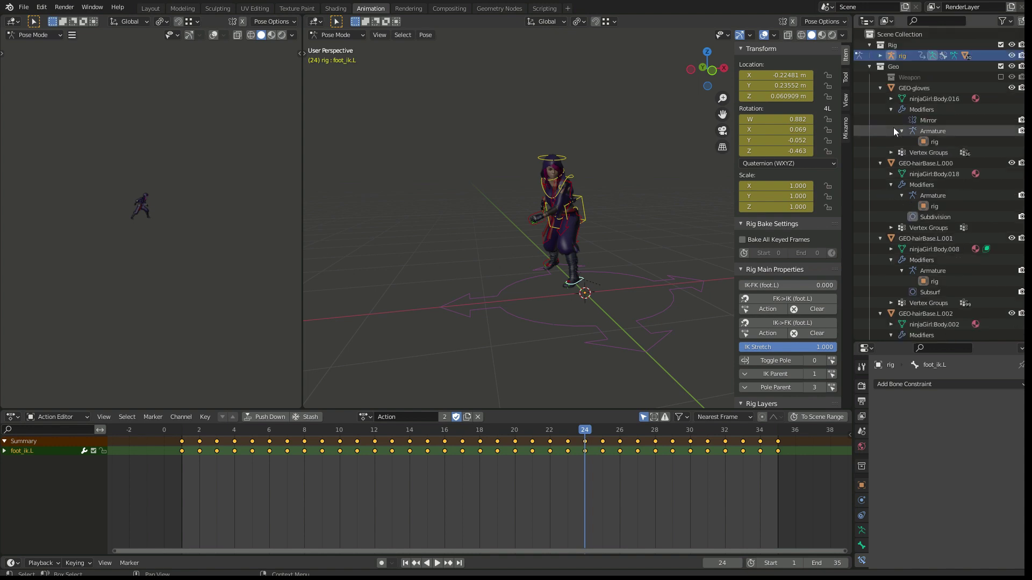
Step: Run Rename Actions from FBX data using every file in the Action Adventure Pack folder
click(869, 67)
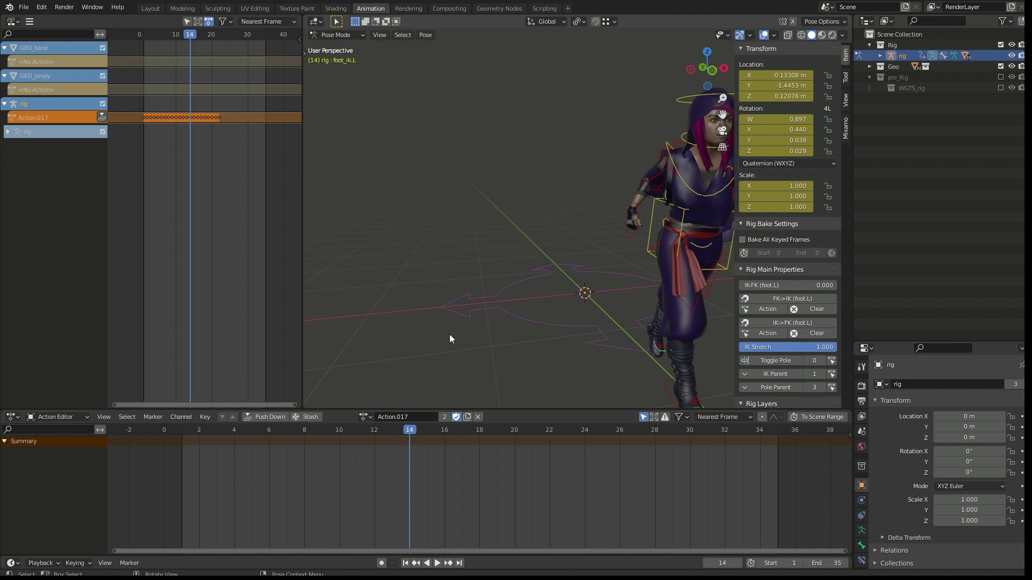
right_click(473, 192)
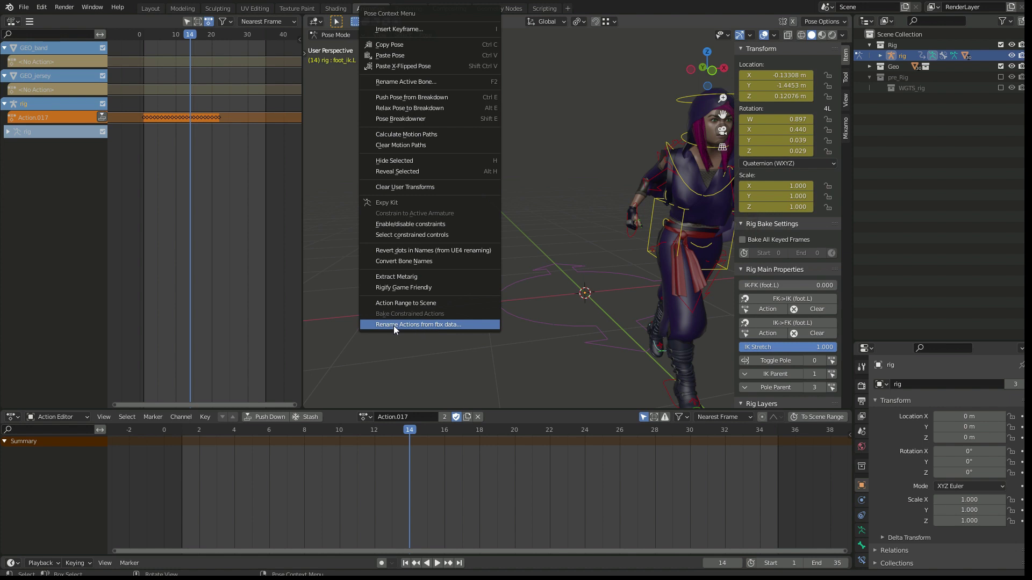
click(459, 328)
double_click(404, 129)
double_click(404, 129)
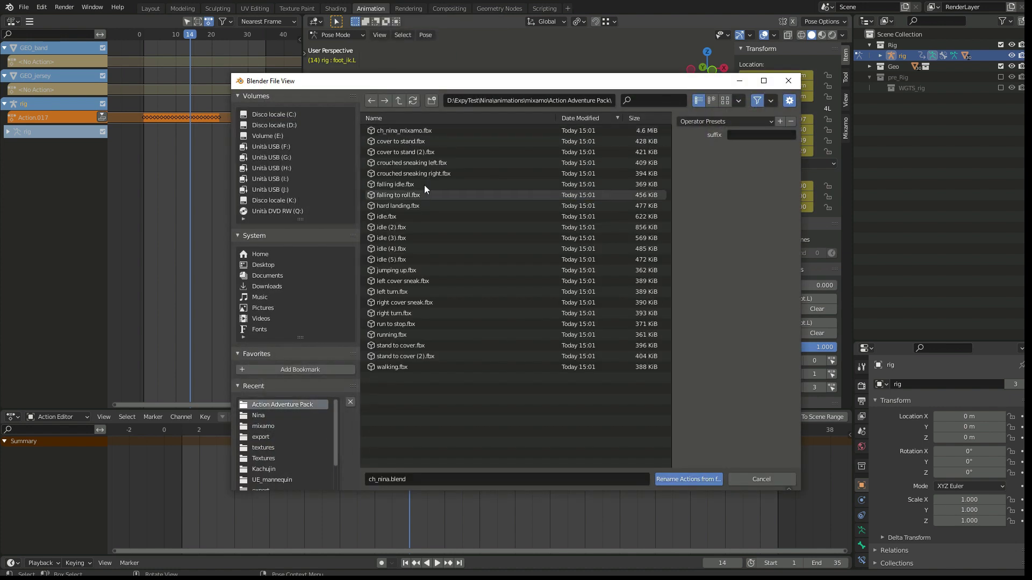
key(a)
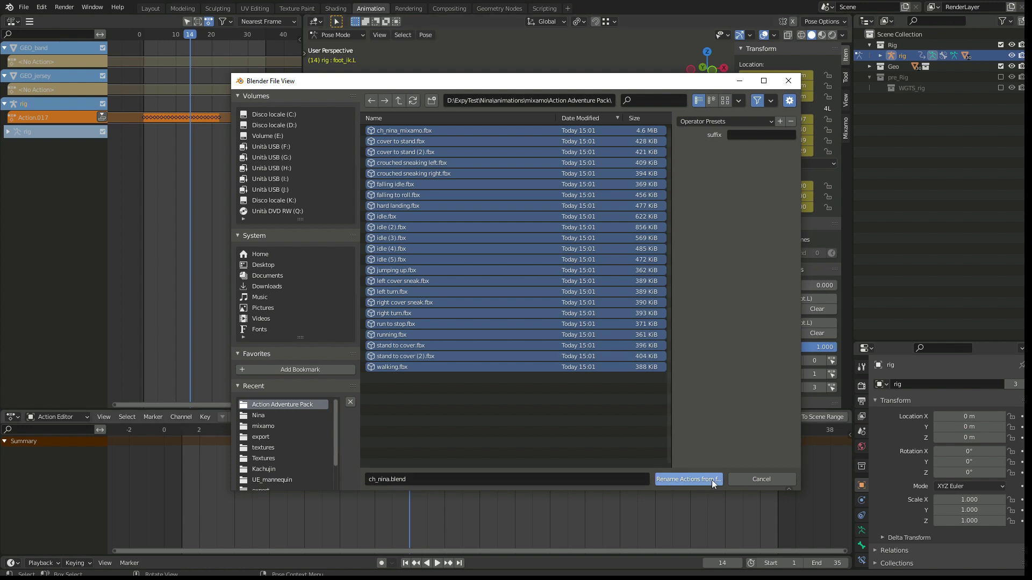
click(689, 479)
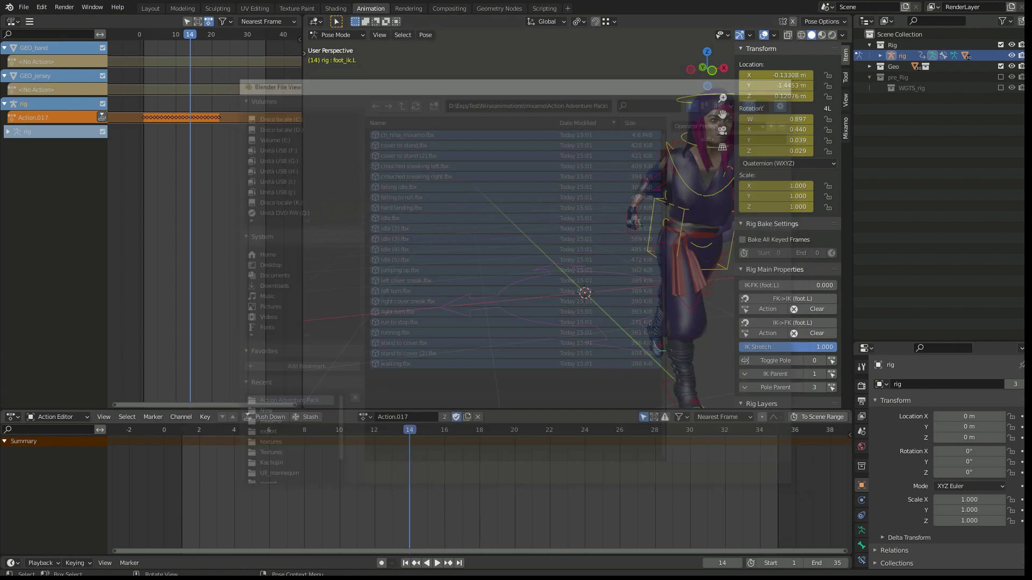
Step: Preview the rig's idle action, then switch it to the generic Action
click(363, 417)
scroll(403, 502, down, 15)
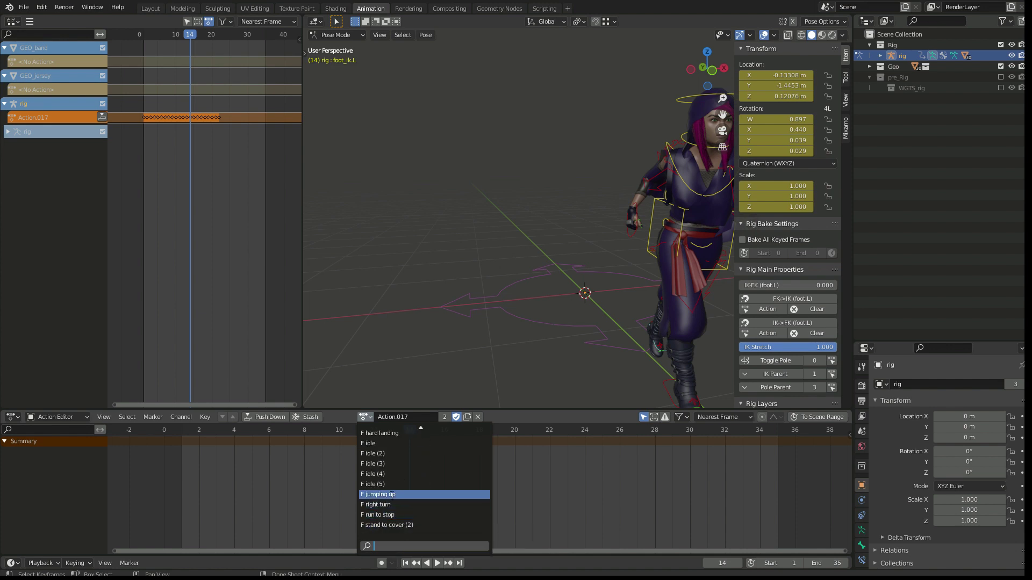
click(376, 443)
click(363, 417)
scroll(394, 495, up, 10)
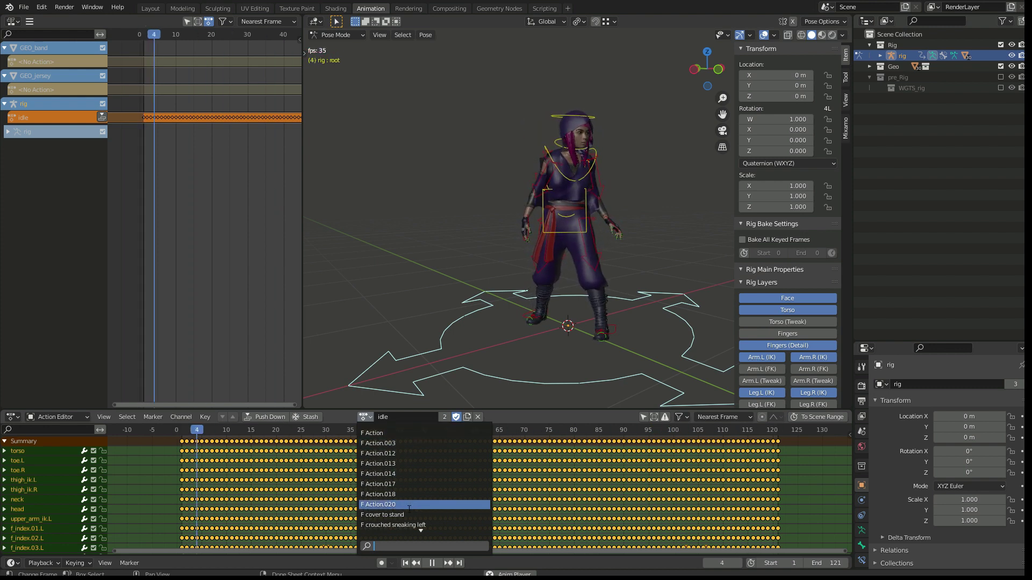
click(374, 433)
Step: Assign Action.003, match the scene frame range to it, and rename it 'falling idle'
click(363, 417)
click(390, 443)
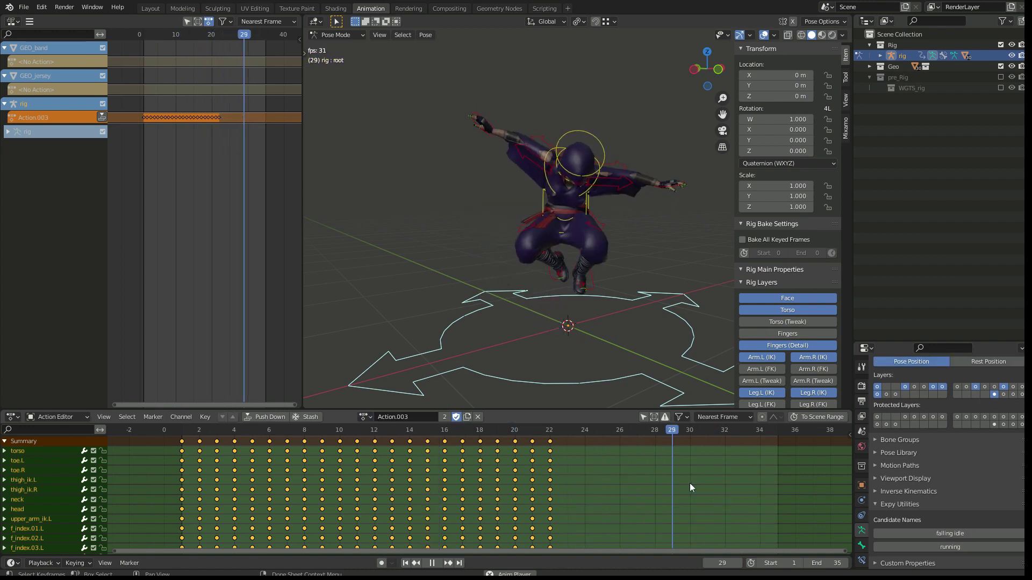
key(Home)
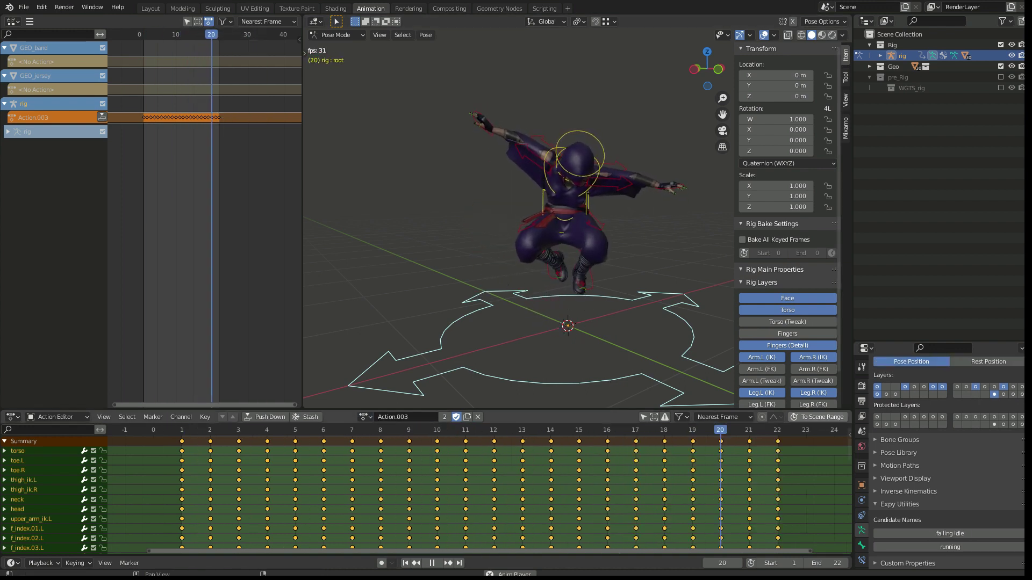
click(817, 417)
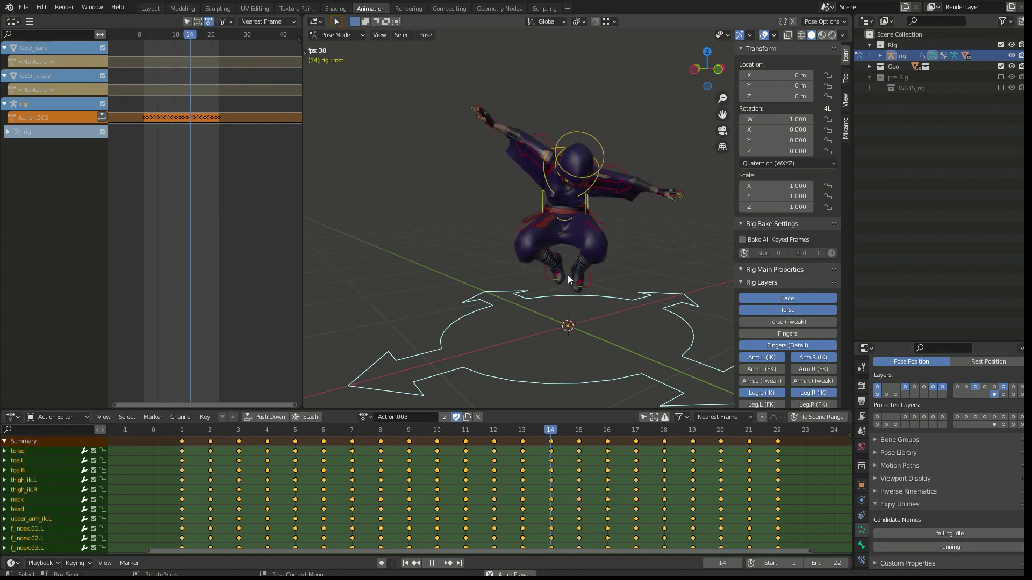
click(910, 531)
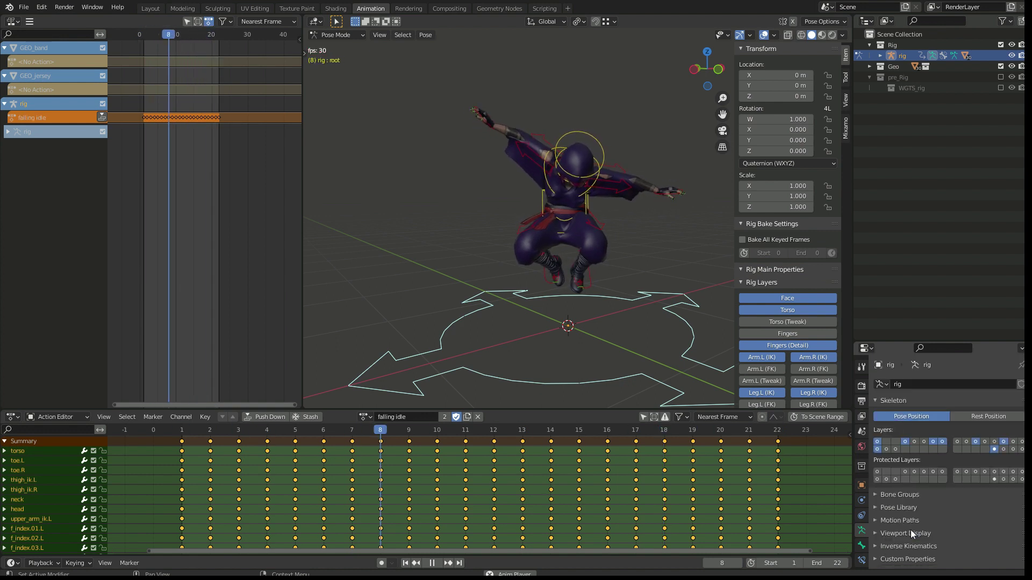
click(367, 417)
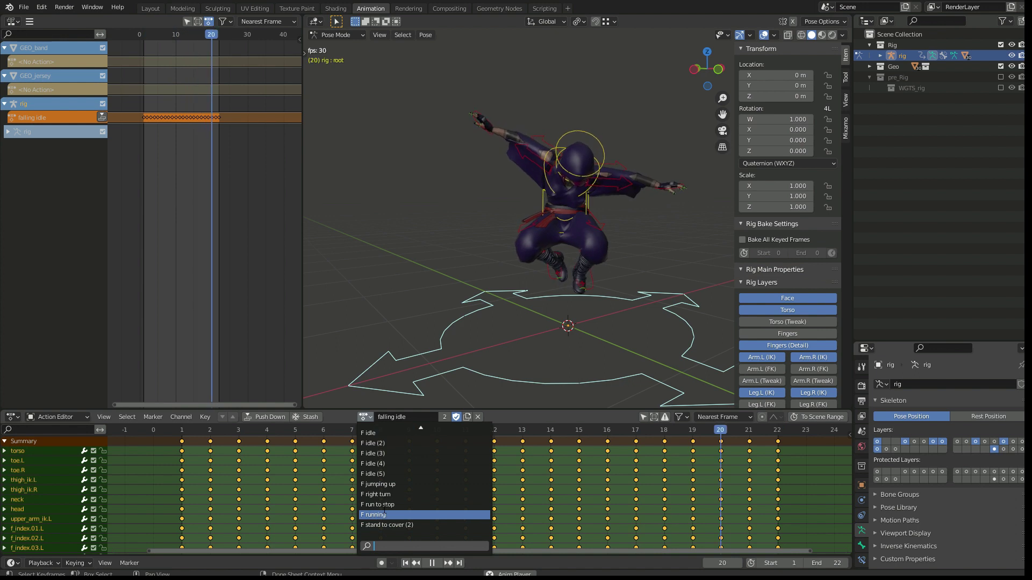
Step: Cycle the rig through running, Action.012, Action.013, Action.014 and Action.020
click(376, 515)
click(367, 417)
click(388, 441)
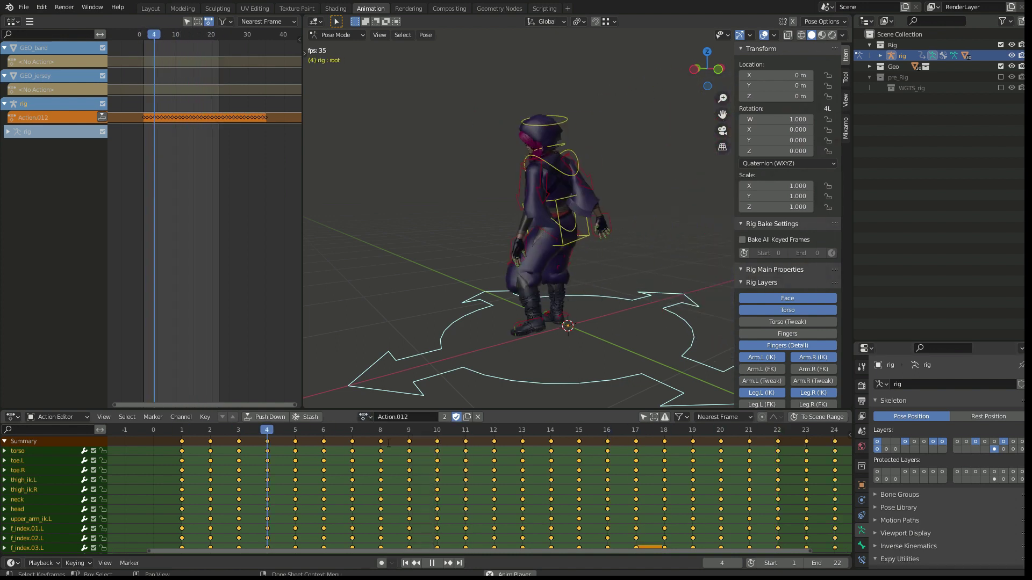
scroll(884, 525, down, 4)
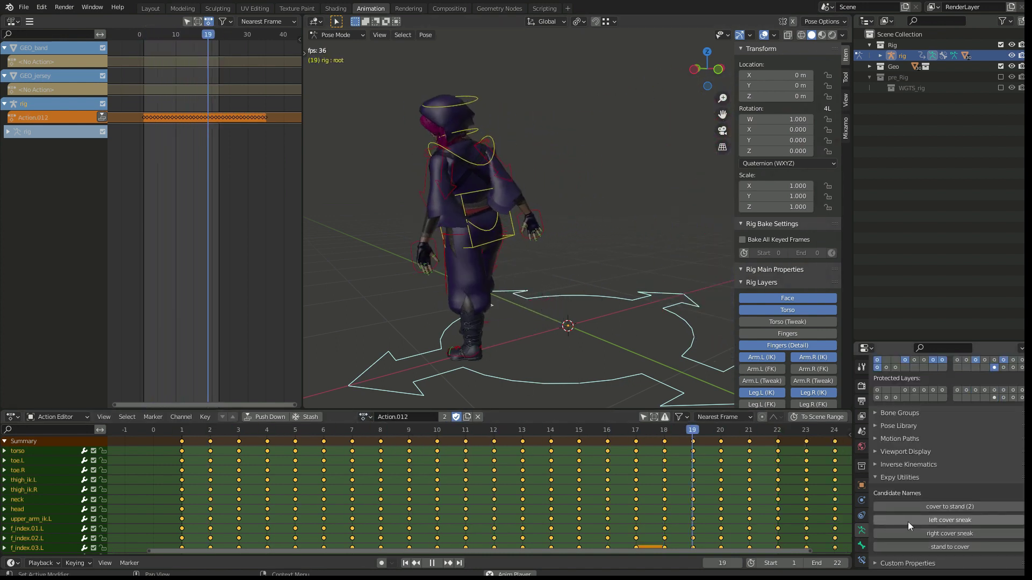
click(366, 417)
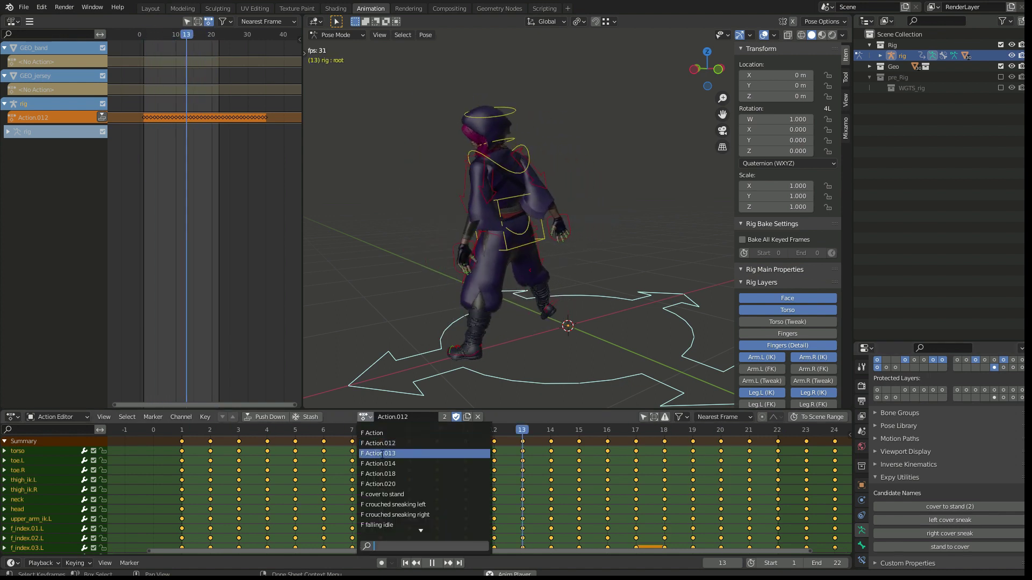
click(376, 451)
click(365, 417)
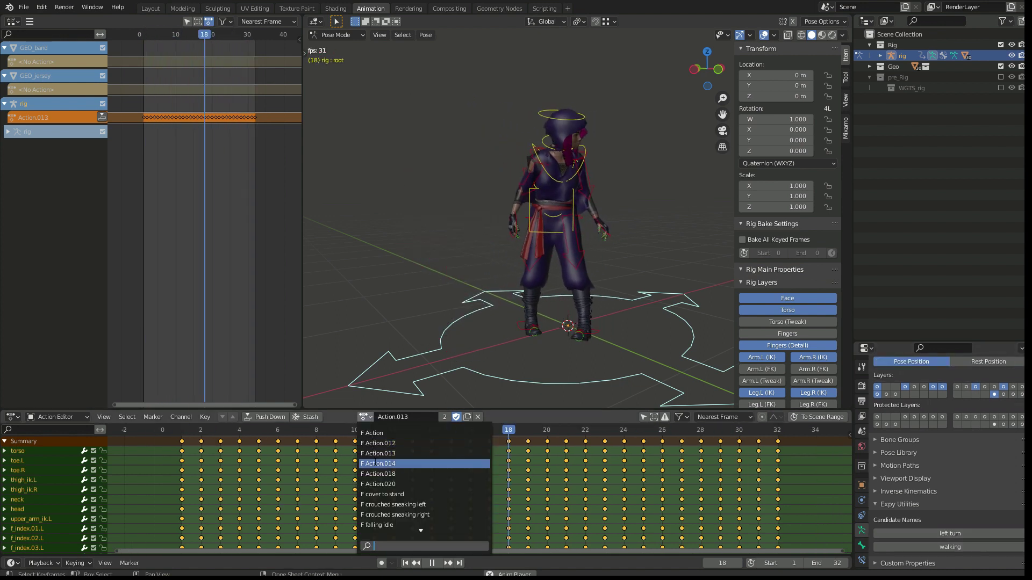
click(379, 463)
click(366, 417)
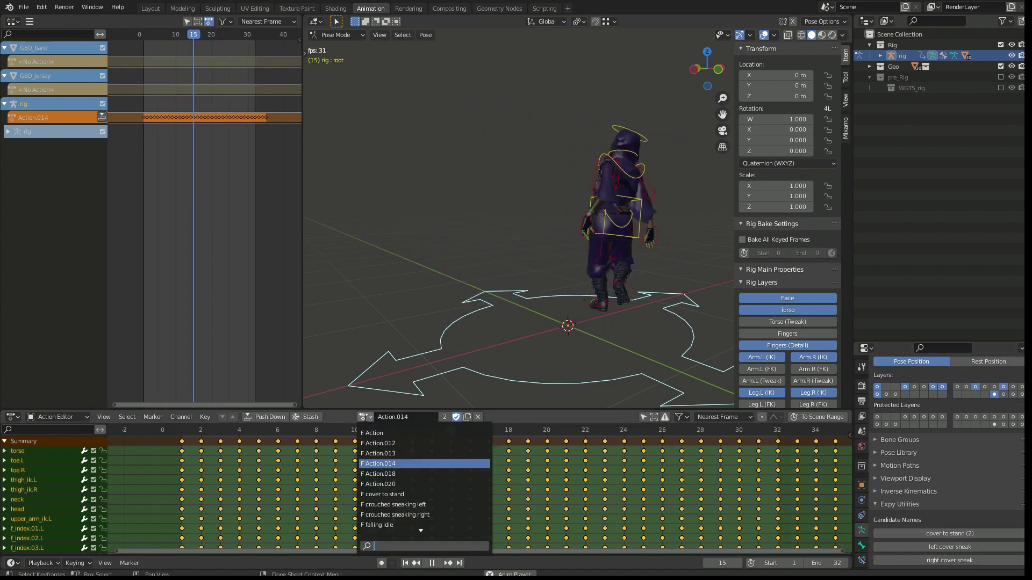
click(380, 483)
Step: Rename Action.020 to 'walking' and the generic Action to 'cover to stand (2)'
scroll(584, 286, down, 4)
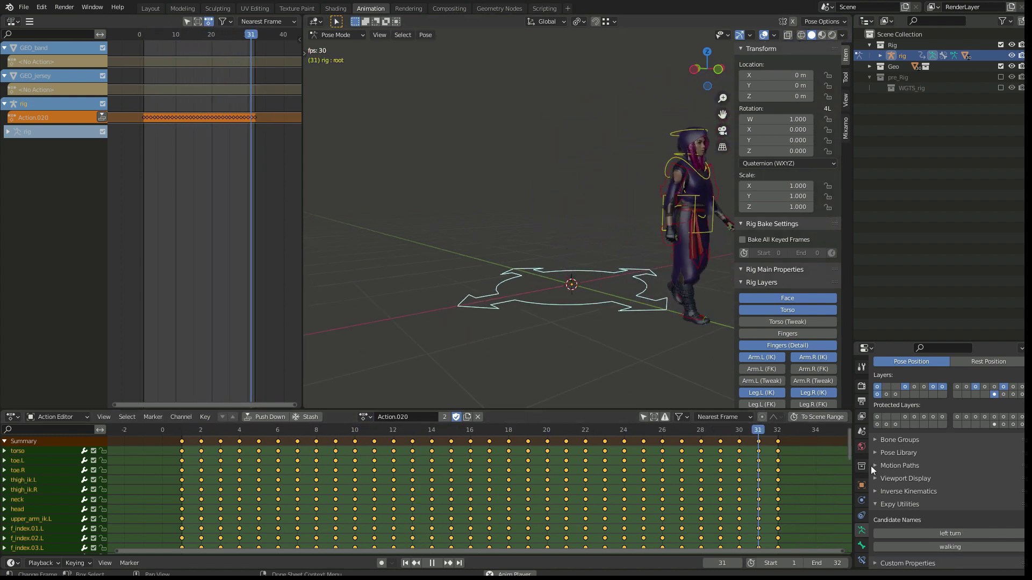
click(937, 546)
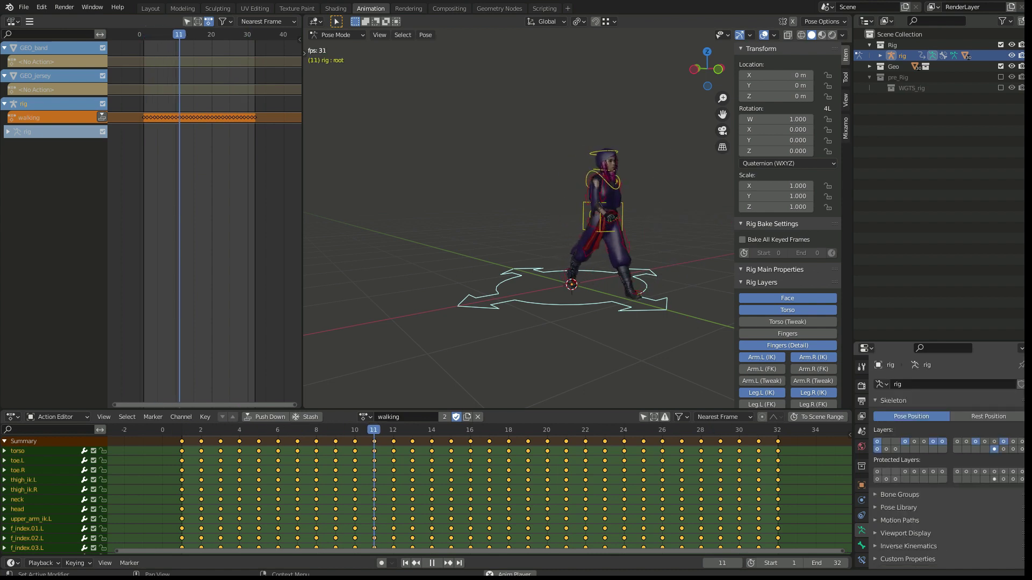
click(365, 417)
click(373, 432)
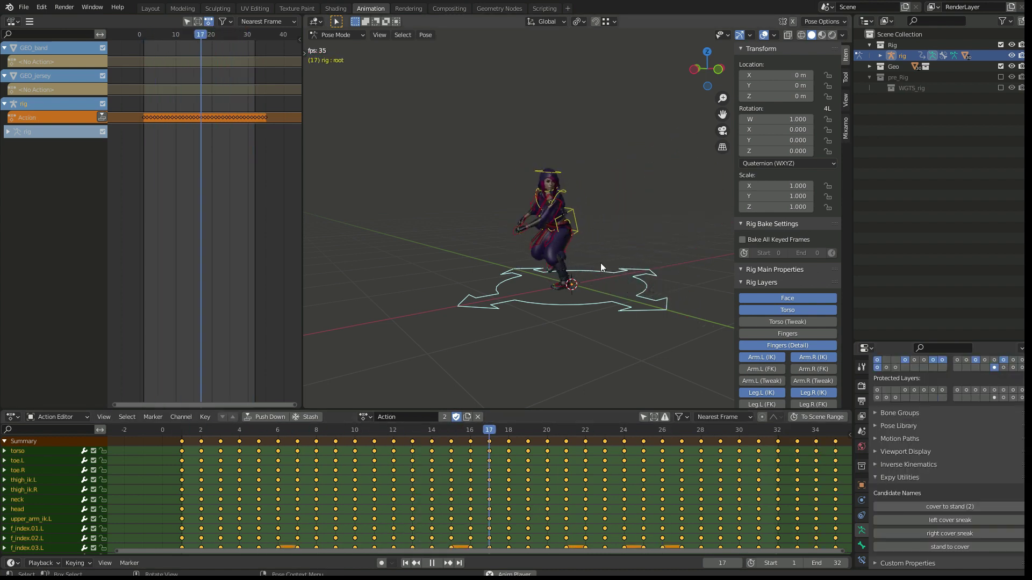
click(957, 508)
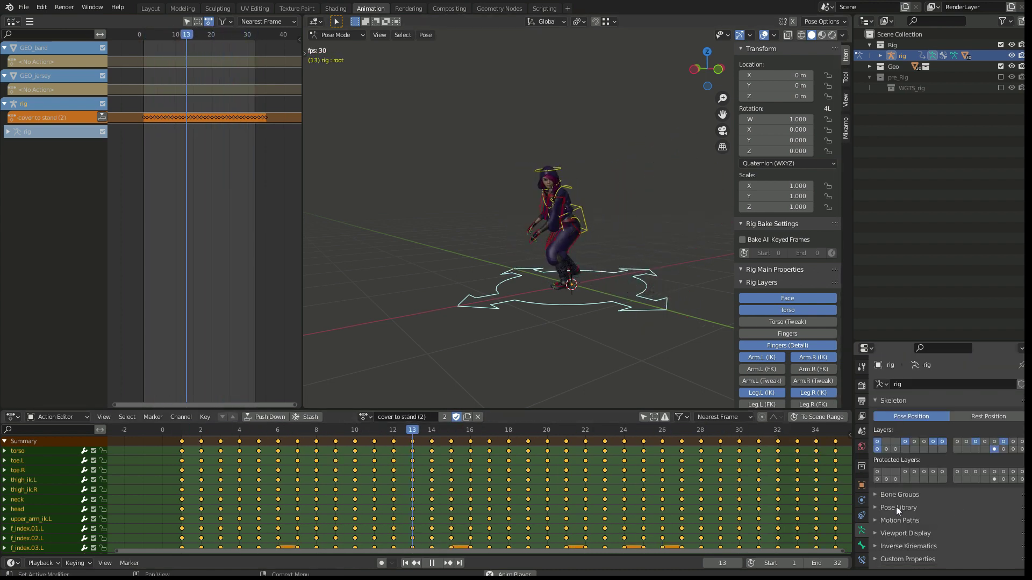
Step: Switch the rig back to Action.012 so it plays
click(365, 417)
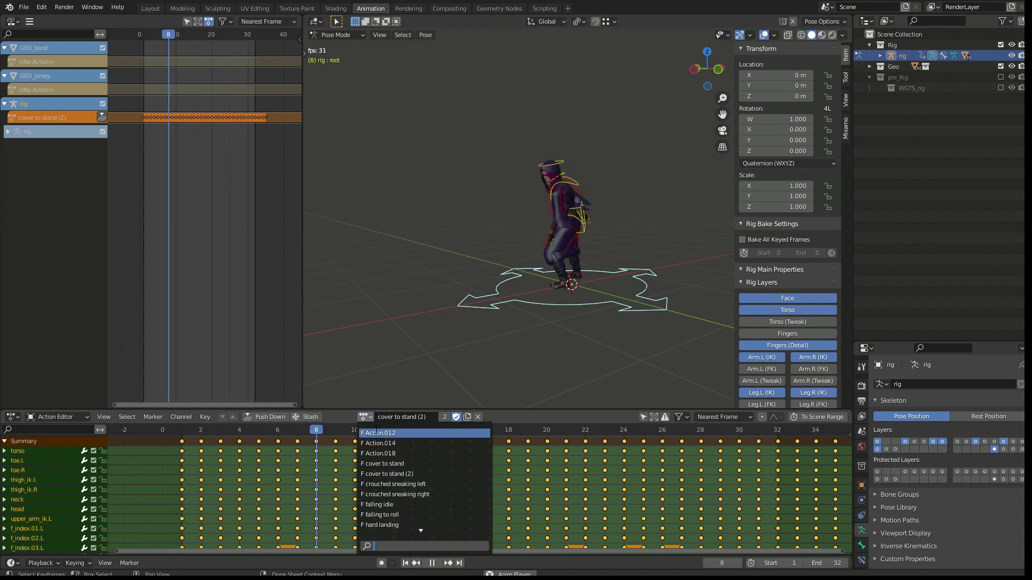
click(378, 432)
scroll(899, 490, down, 3)
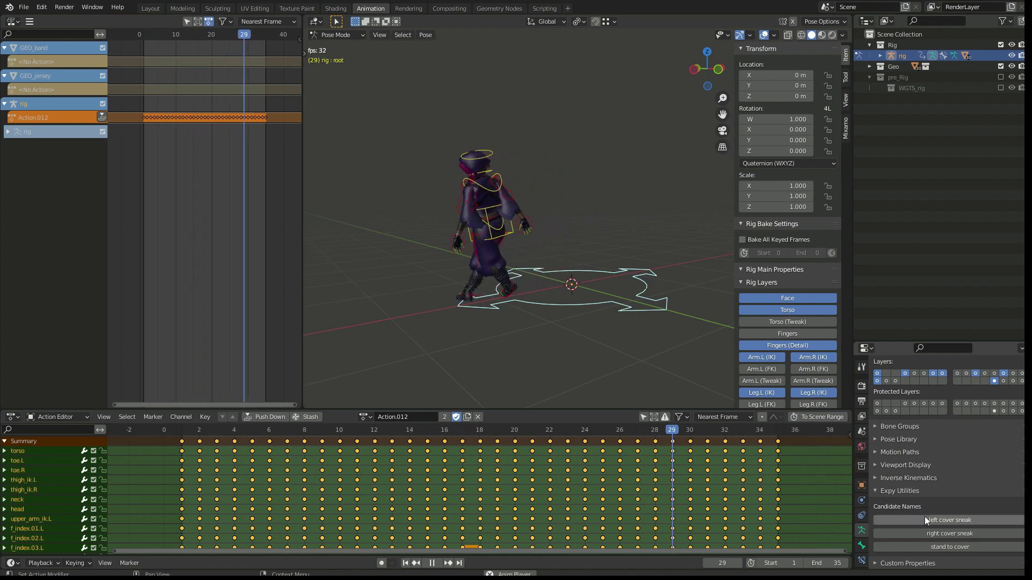
Step: Name the current action 'left cover sneak' and Action.014 'right cover sneak'
click(949, 520)
click(365, 417)
scroll(375, 433, up, 10)
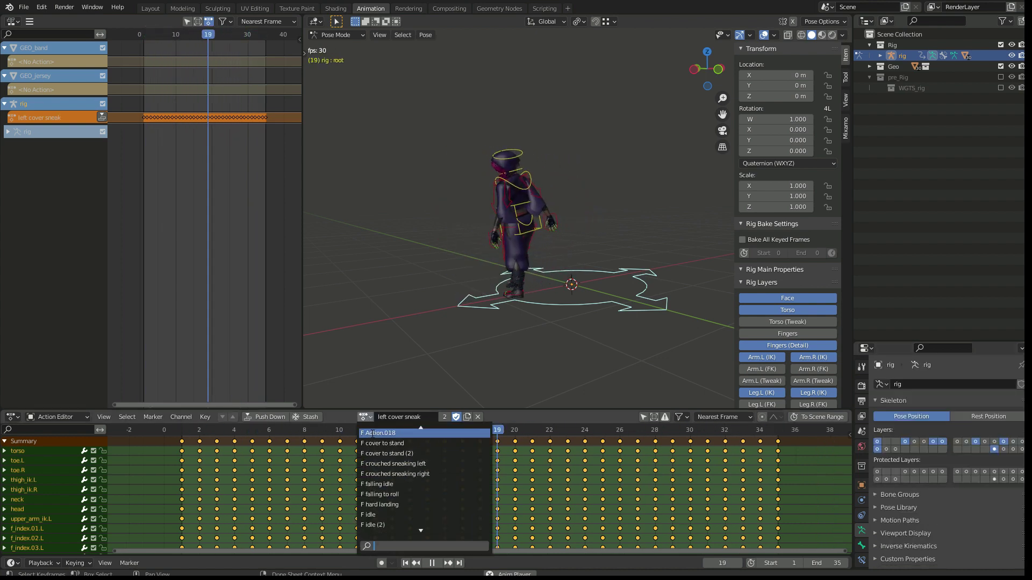
click(380, 434)
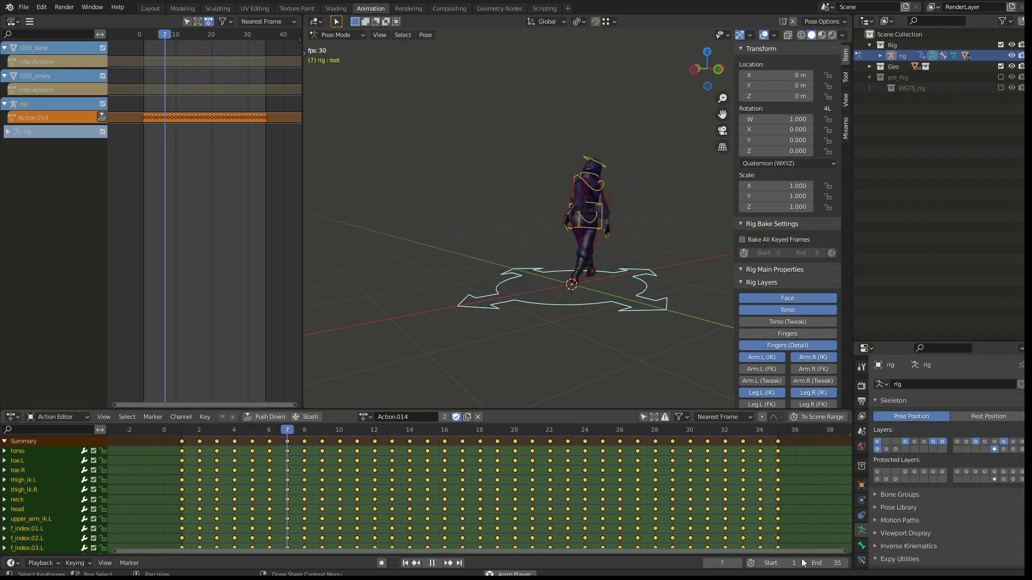
scroll(933, 504, down, 4)
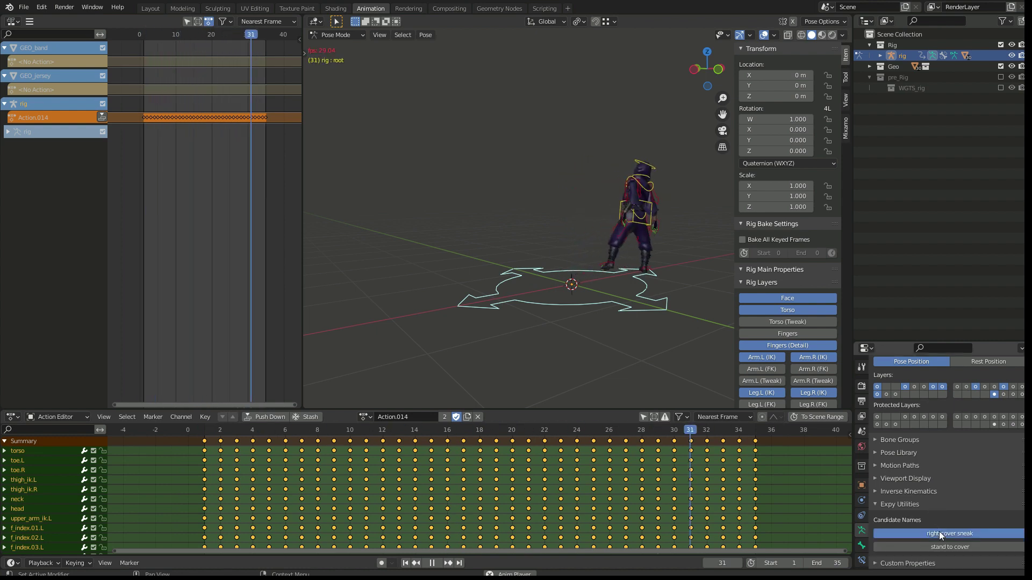
click(939, 531)
Step: Preview the running, right turn and walking animations on the rig
click(366, 417)
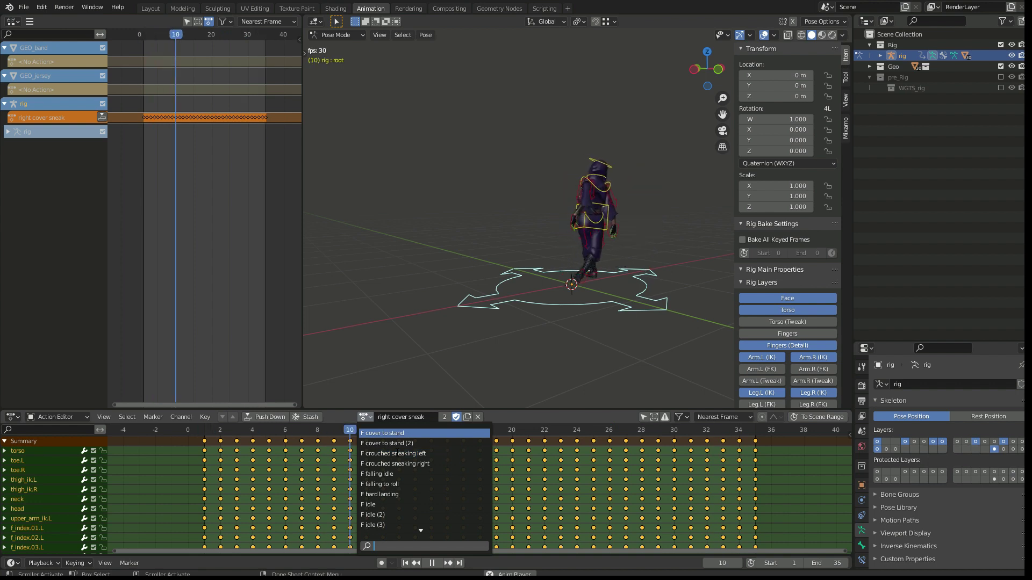
scroll(398, 457, down, 10)
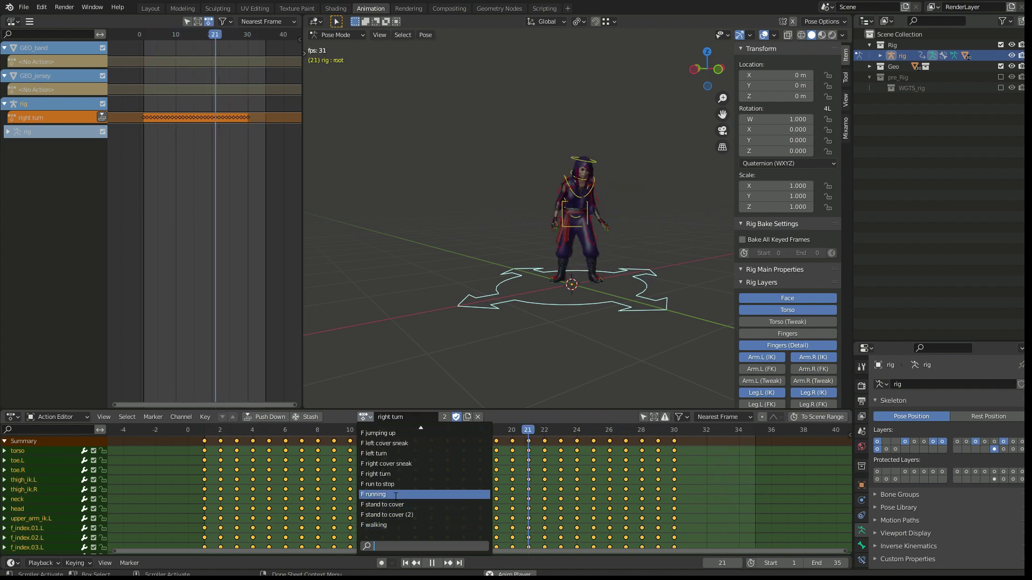
click(395, 495)
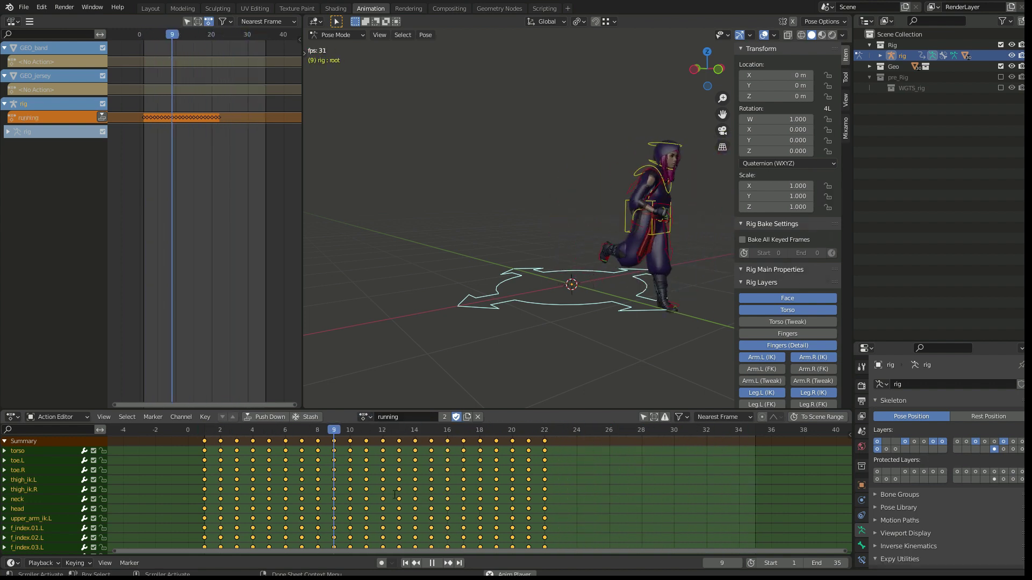
click(366, 418)
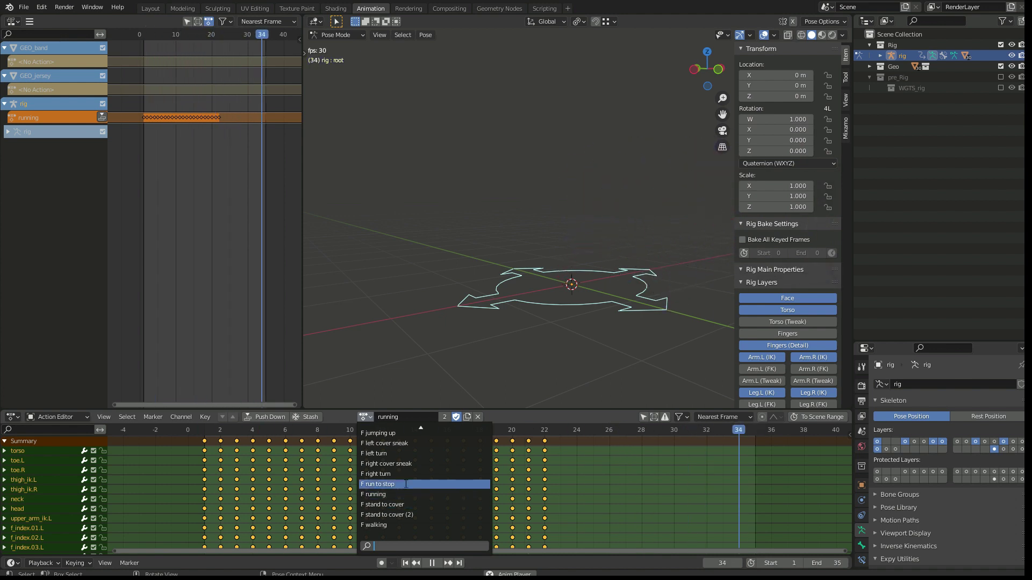
click(405, 475)
click(365, 417)
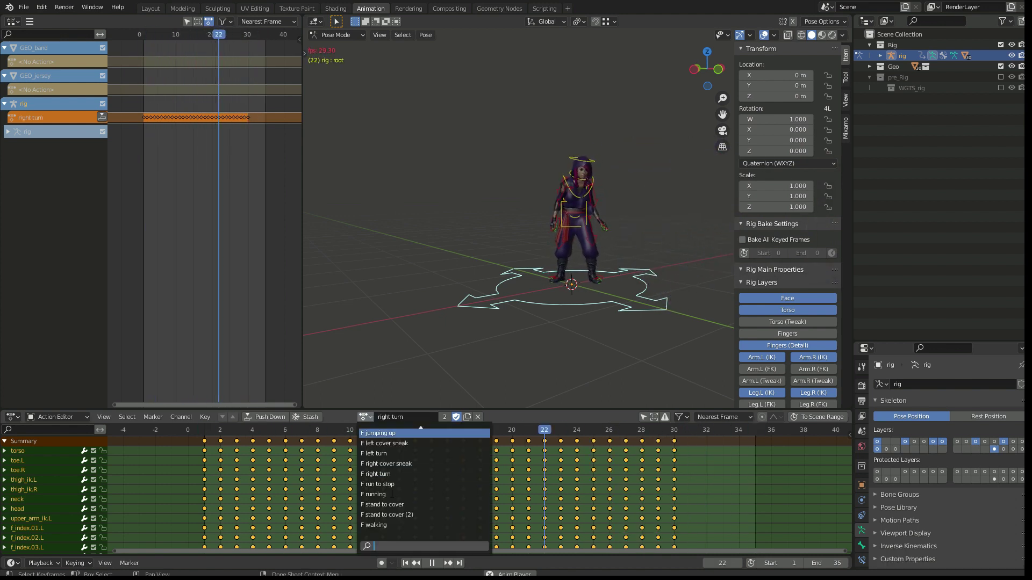
click(398, 526)
click(363, 417)
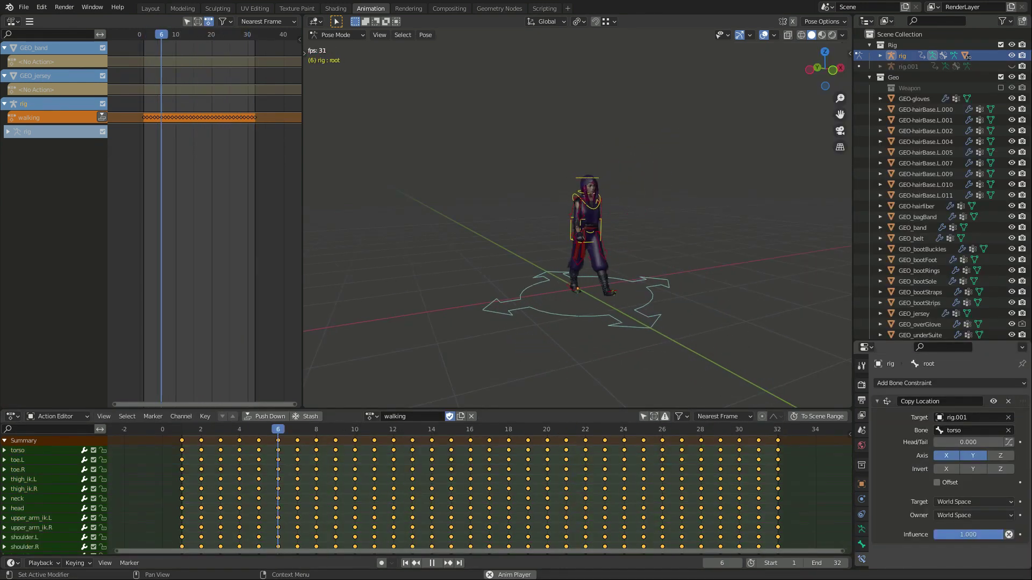
click(367, 417)
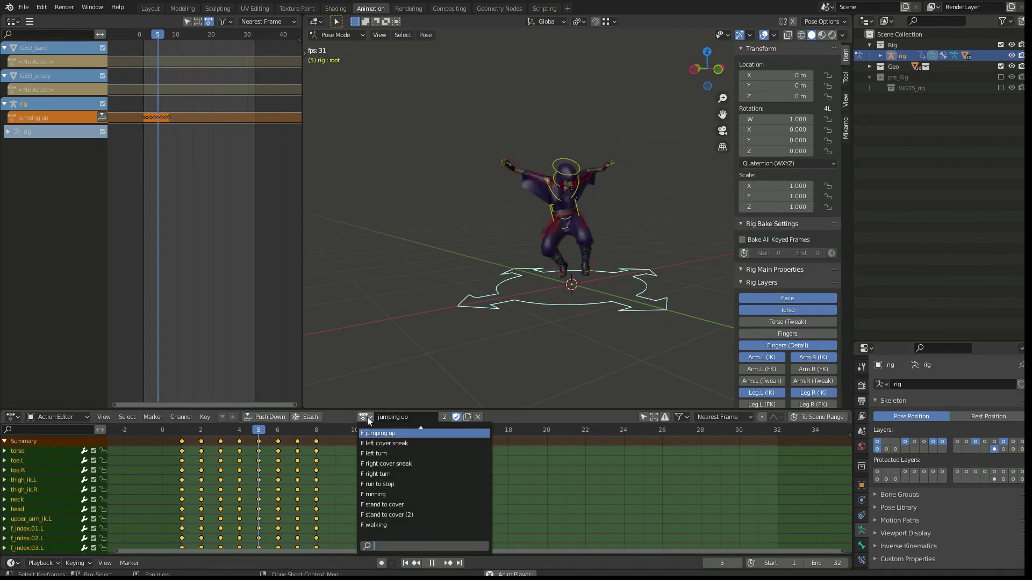
scroll(383, 443, up, 6)
Step: Play the hard landing animation on the ninja's rig
click(386, 433)
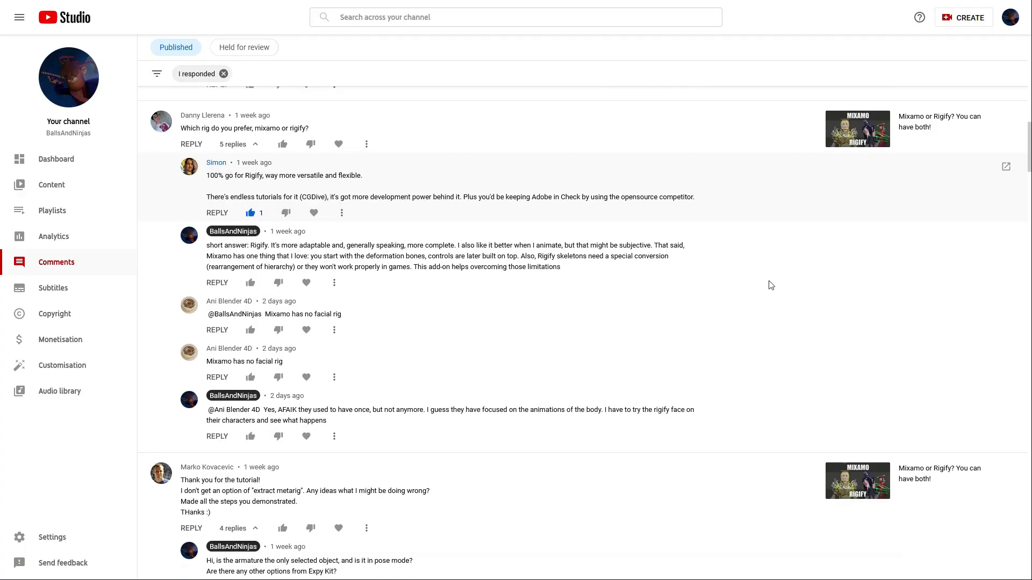
scroll(768, 283, down, 3)
Step: Find the IK-fingers comment, then extract a metarig from the knight's armature
scroll(768, 285, down, 3)
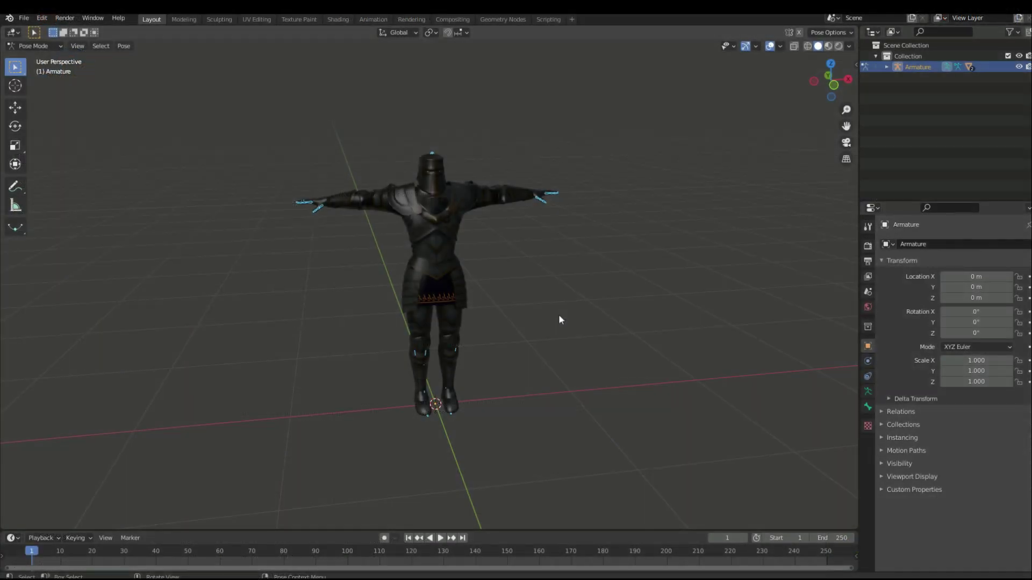
right_click(559, 320)
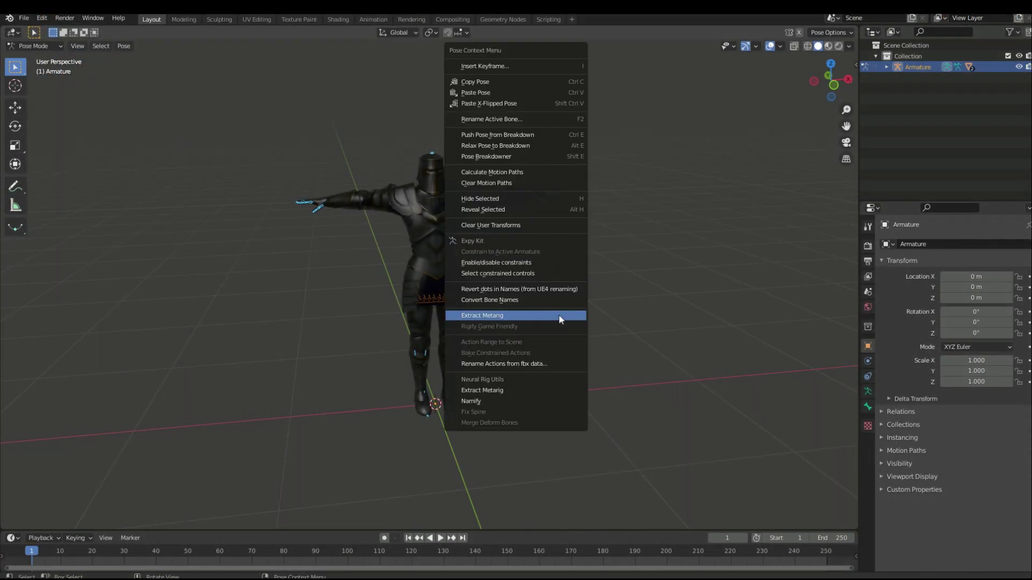
click(559, 315)
Step: Generate the knight's Rigify rig and select its left hand IK control in Pose Mode
click(868, 392)
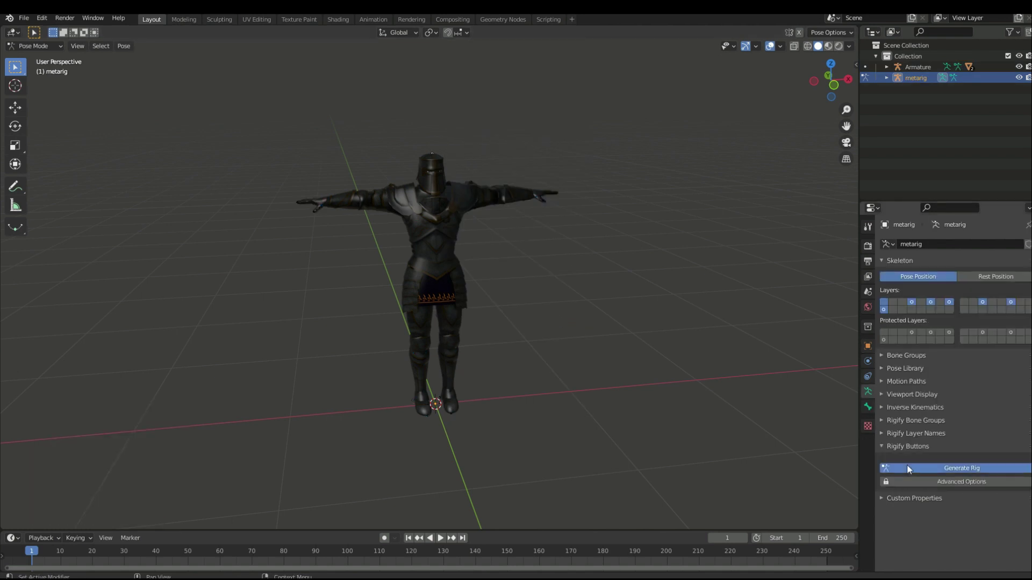
click(907, 465)
key(ctrl+Tab)
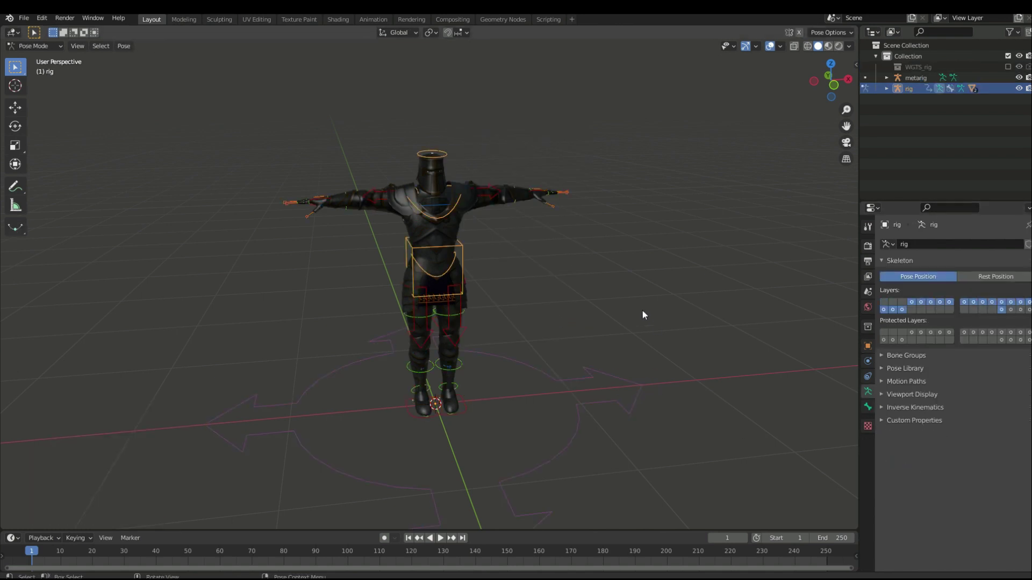
click(545, 189)
Step: Test the index finger curl, then isolate the ninja's metarig in Pose Mode
key(KP_Decimal)
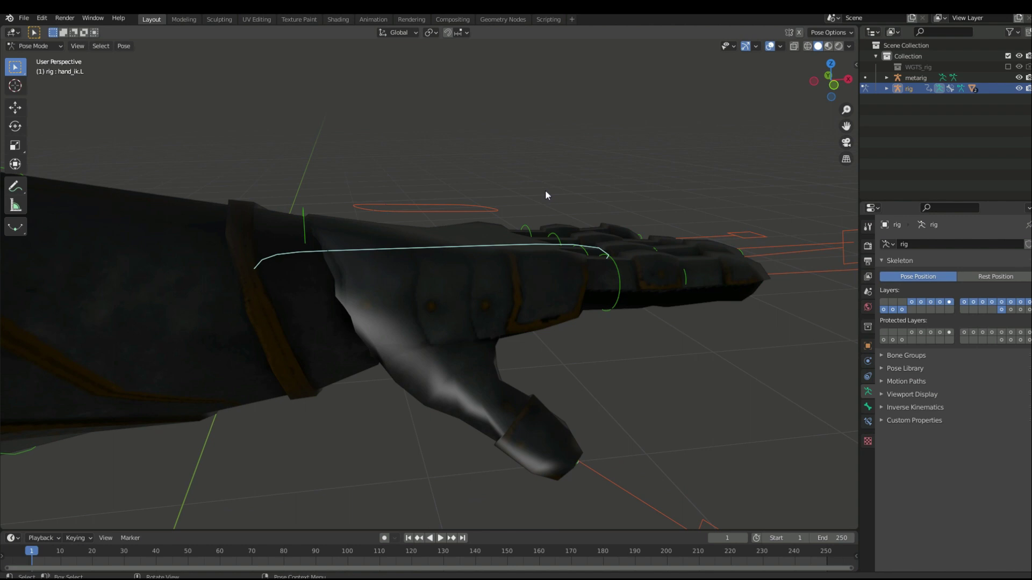
key(s)
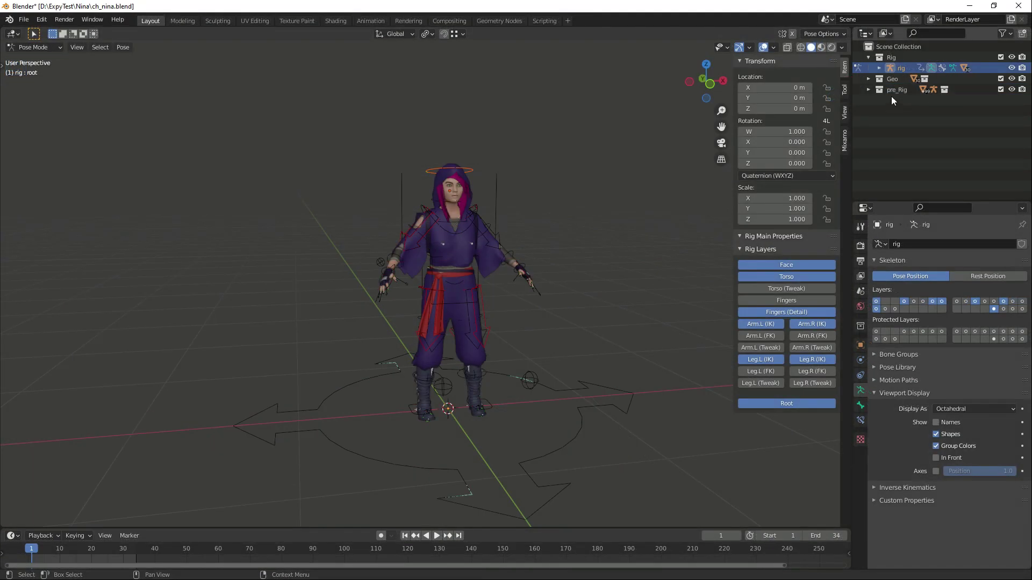
click(879, 100)
click(880, 100)
click(901, 112)
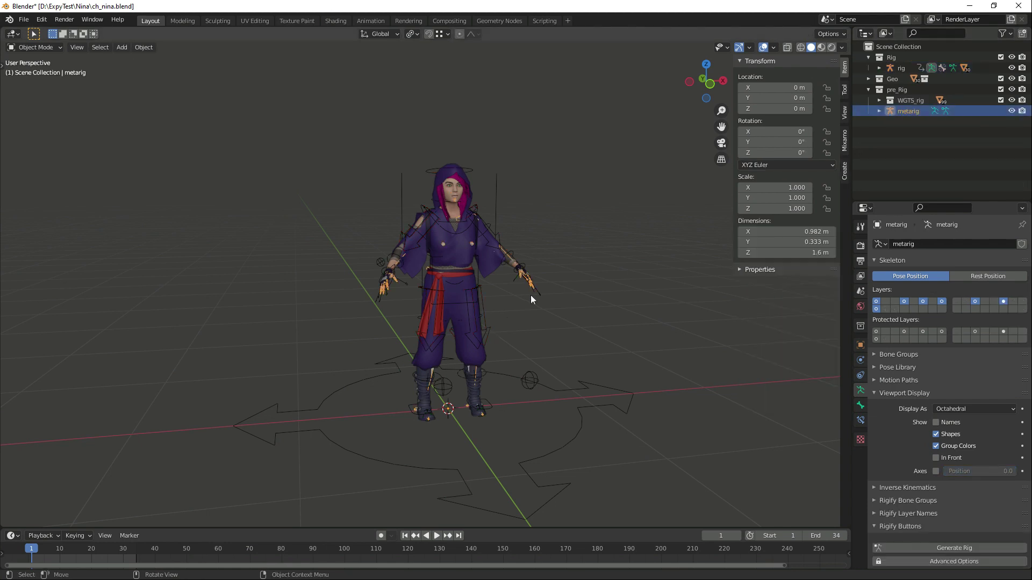
key(KP_Divide)
middle_drag(605, 266, 592, 389)
key(ctrl+Tab)
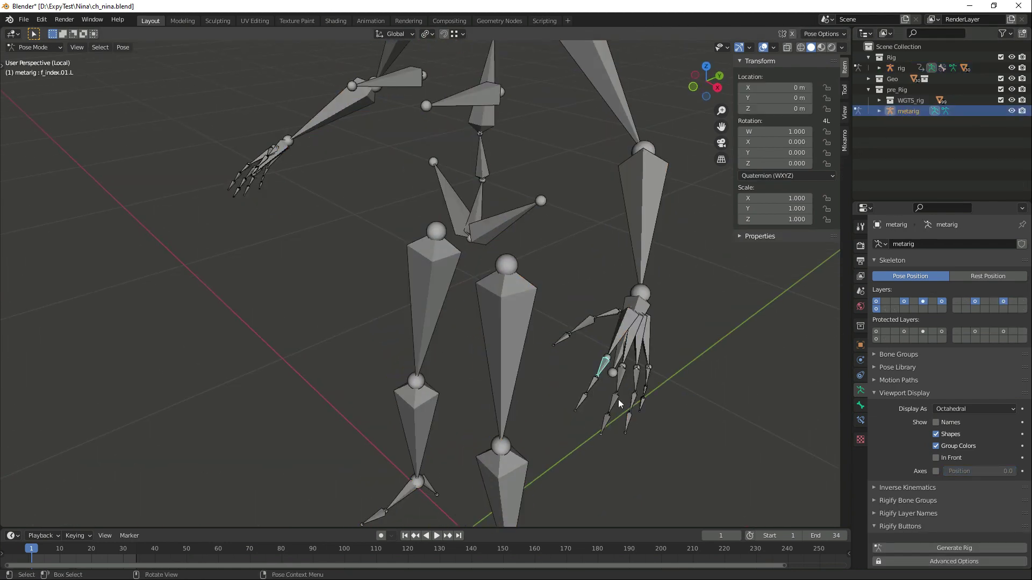
Step: Enable Rigify IK Control on the first finger bones of both hands
click(860, 405)
scroll(945, 376, down, 5)
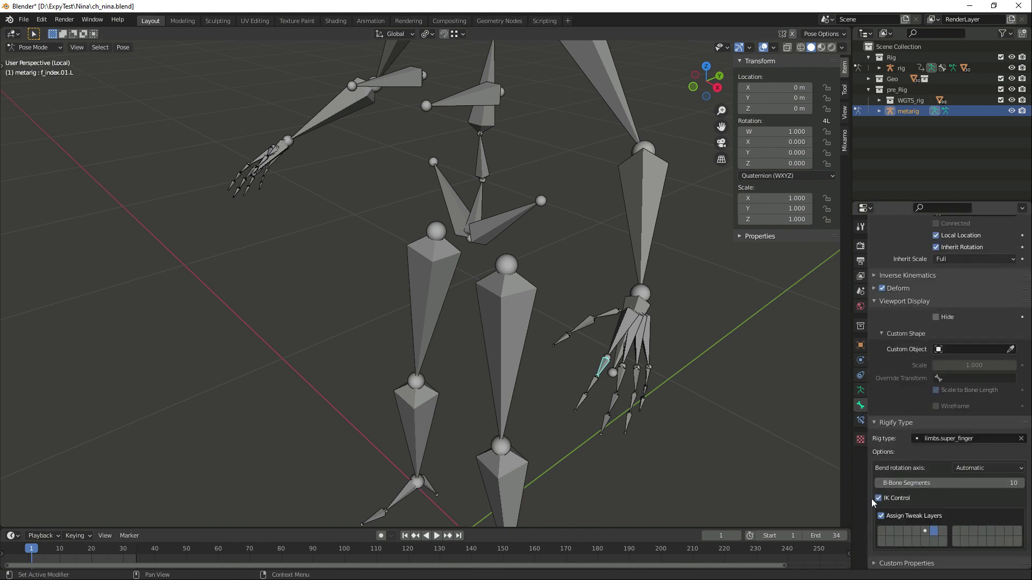
click(626, 386)
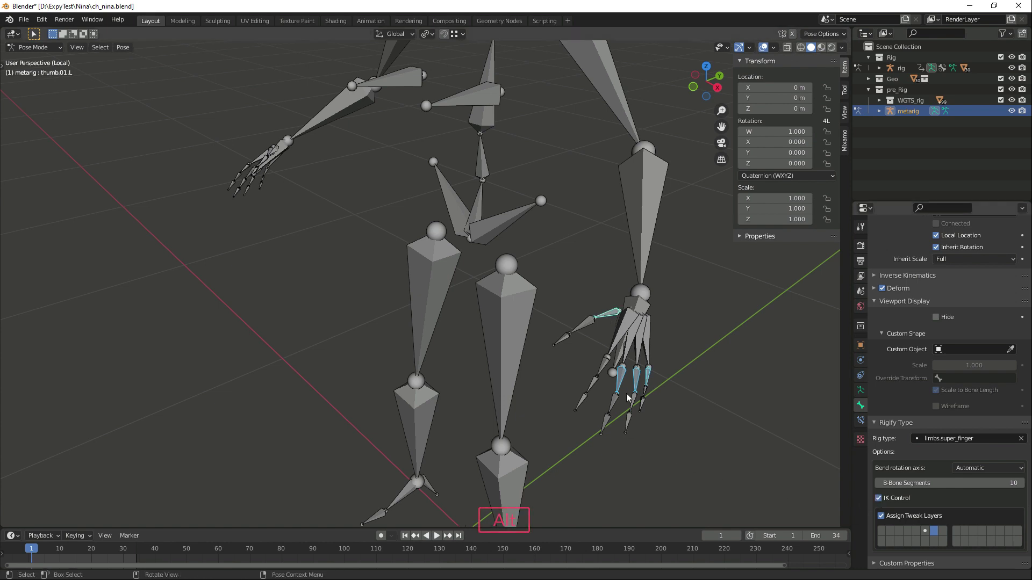
middle_drag(647, 383, 488, 404)
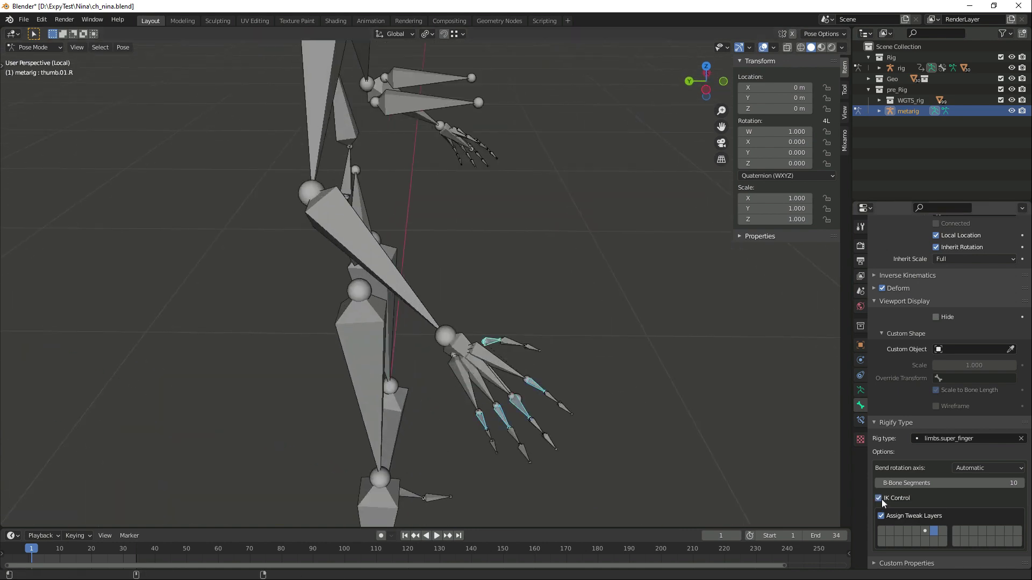
key(KP_Divide)
click(862, 390)
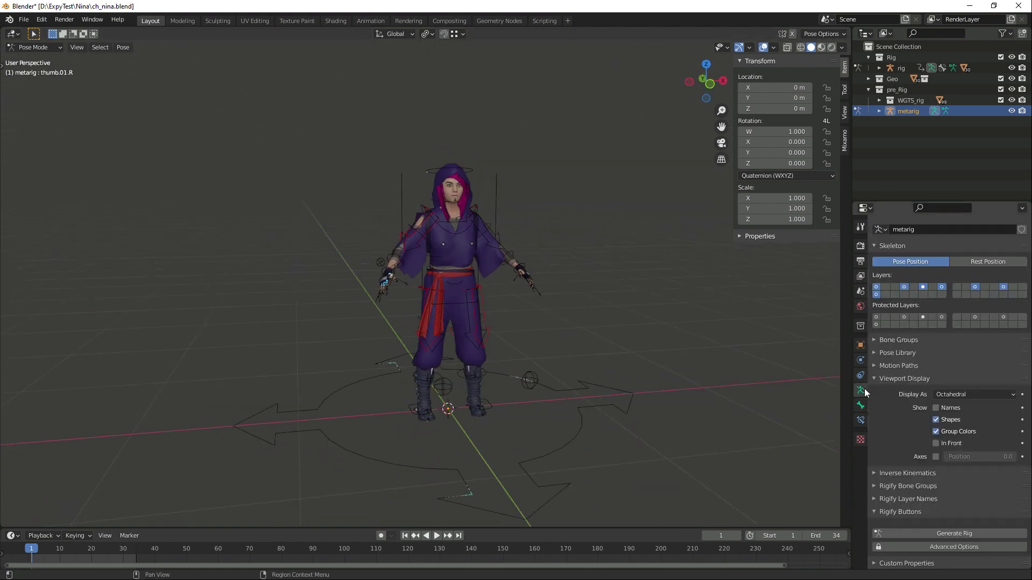
Step: Regenerate the ninja's Rigify rig and frame its left hand
click(933, 533)
scroll(564, 309, up, 4)
middle_drag(543, 312, 529, 295)
click(606, 316)
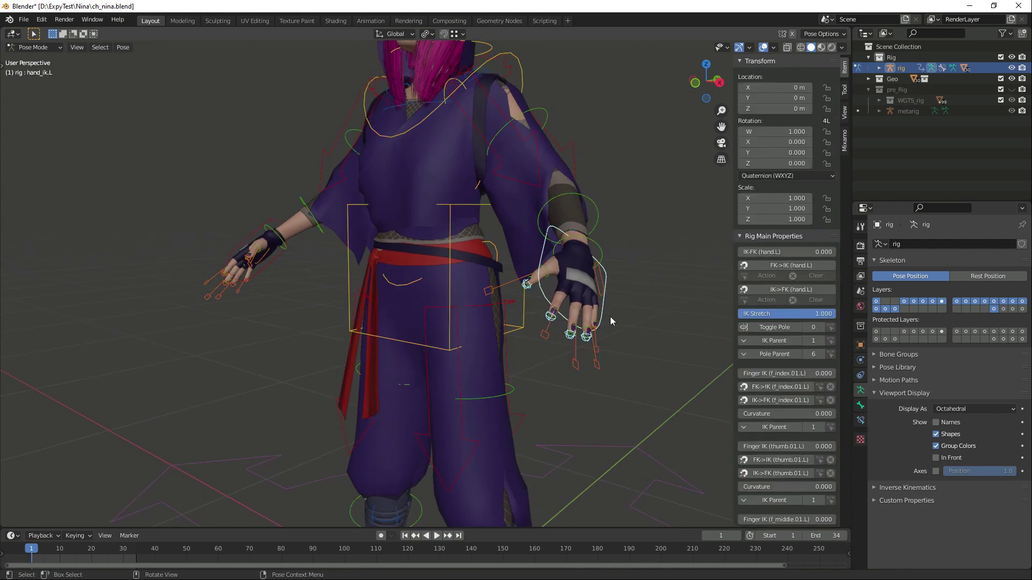
key(KP_Decimal)
middle_drag(610, 321, 309, 388)
Step: Rotate the left index finger master control -45 degrees on X
click(308, 388)
key(r)
key(x)
key(x)
text(-45)
key(Return)
Step: Toggle index and middle finger IK, then snap index FK to IK and IK to FK
click(446, 448)
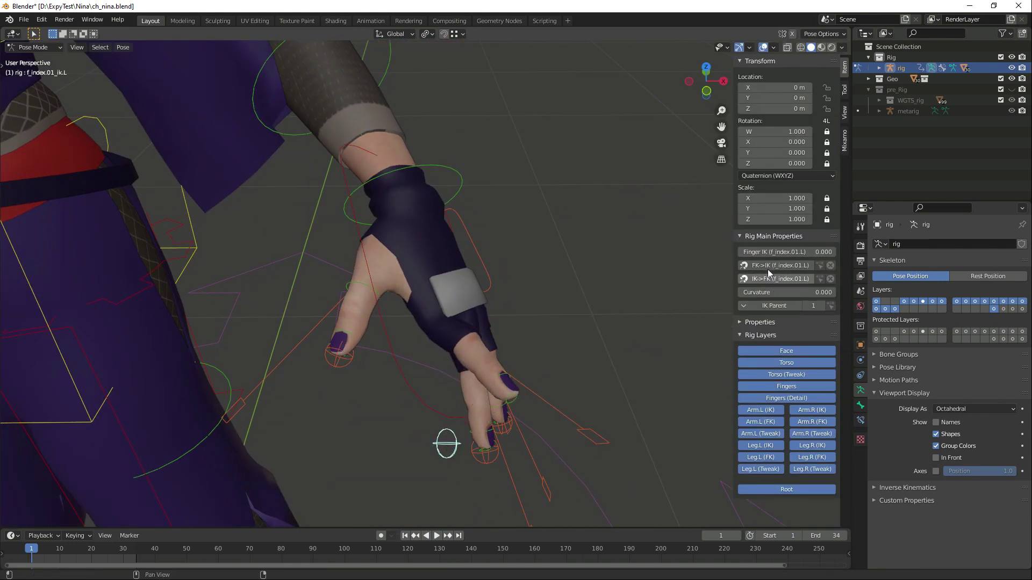
drag(767, 257, 833, 257)
drag(766, 257, 833, 257)
click(485, 450)
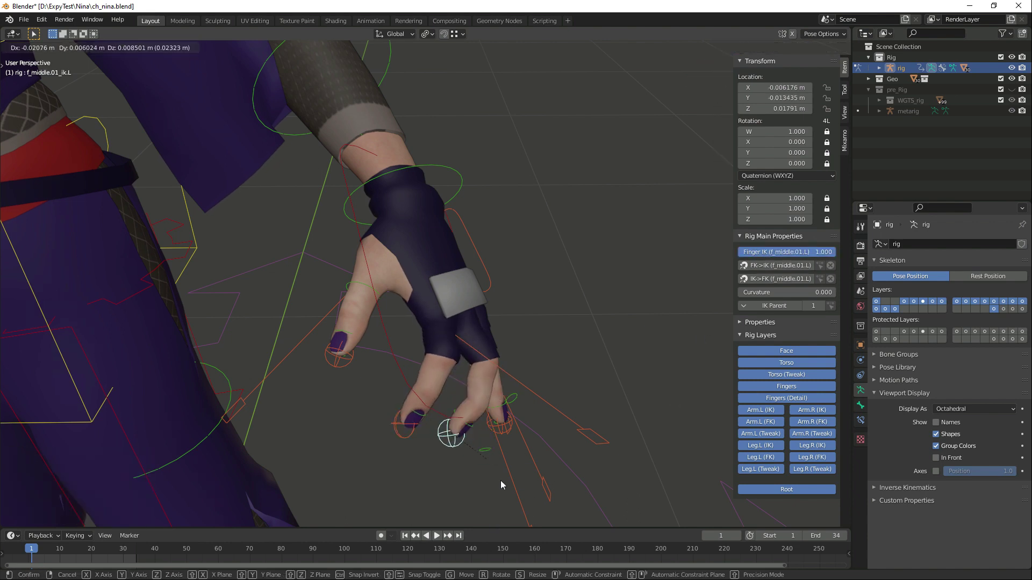
shift+click(502, 424)
shift+click(446, 446)
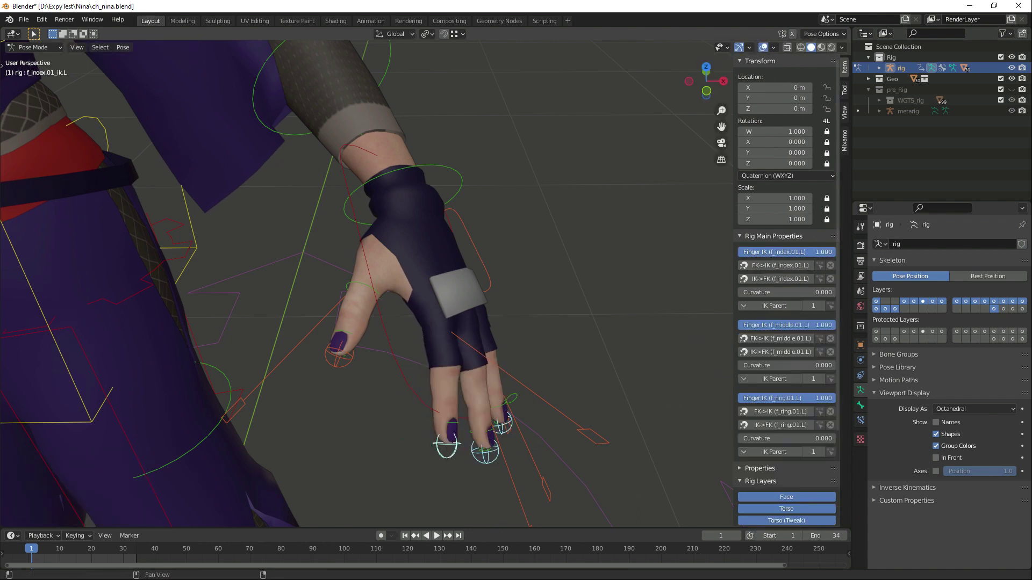
click(784, 265)
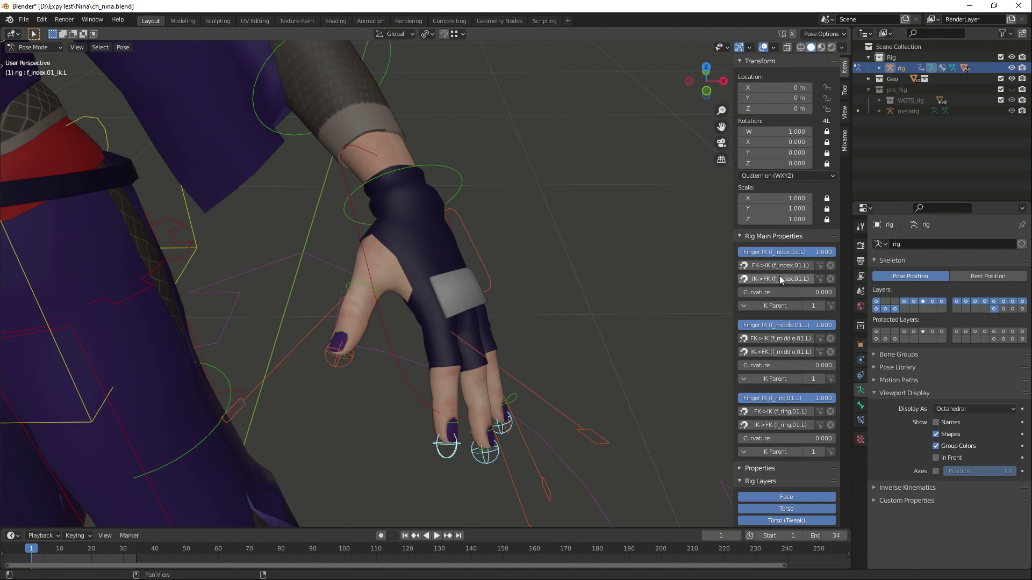
click(780, 278)
Step: Test-move the ring finger IK control, then box-select all left-hand finger controls
key(g)
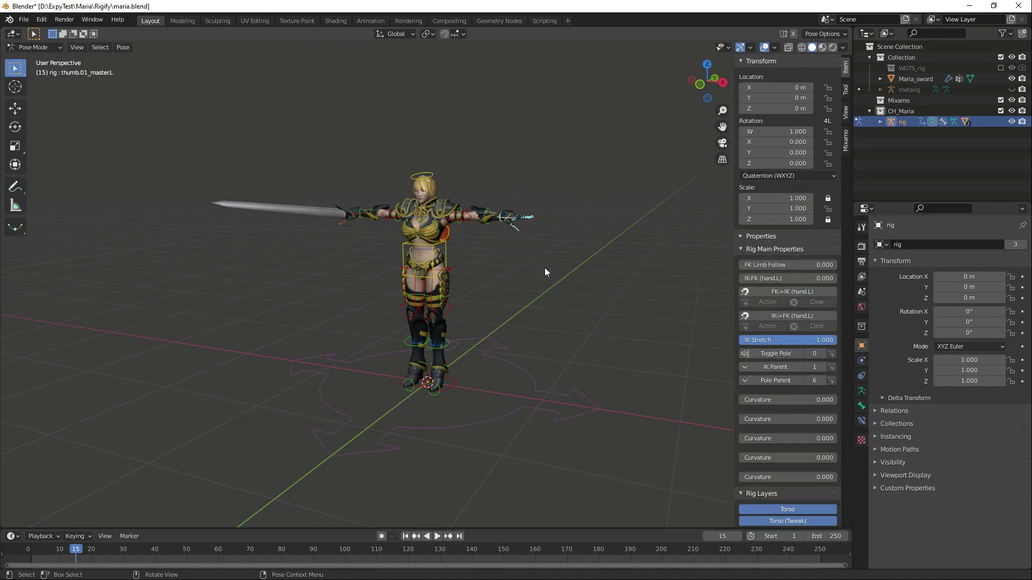
key(KP_Decimal)
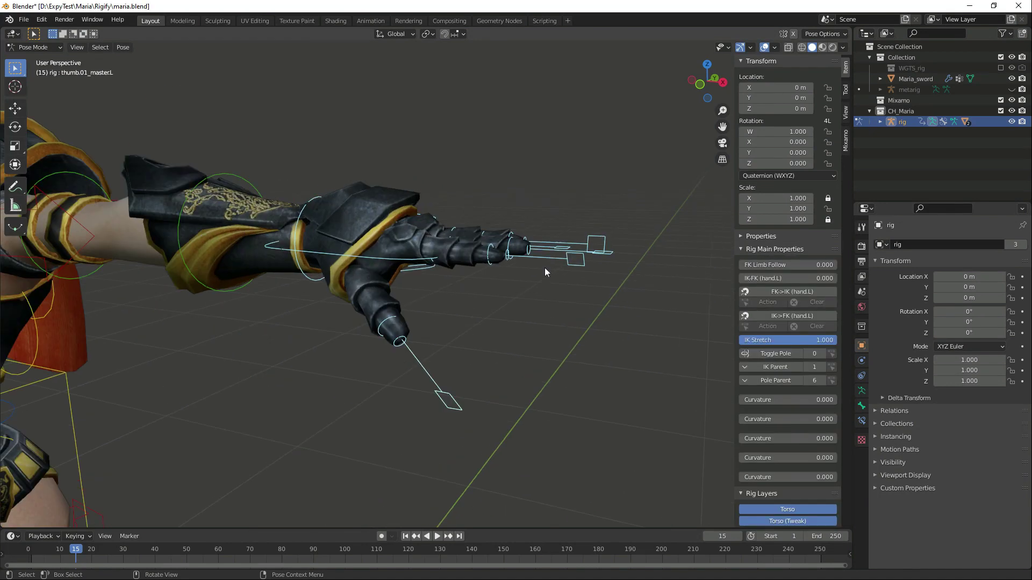
middle_drag(543, 266, 563, 271)
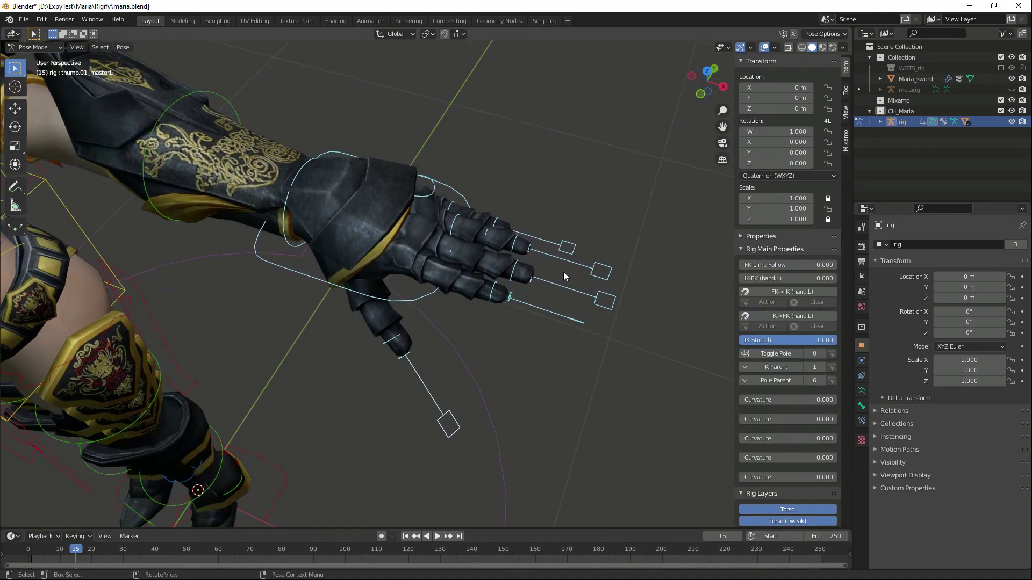
click(574, 368)
drag(553, 189, 654, 482)
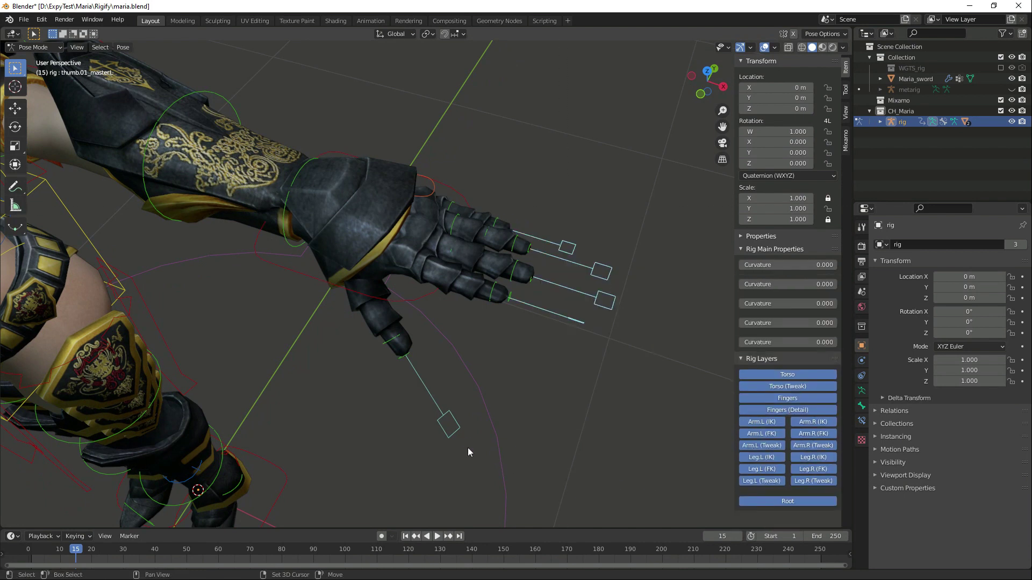
Step: Curl the fingers by scaling to 0.682 with Local orientation and Individual Origins pivot
click(395, 34)
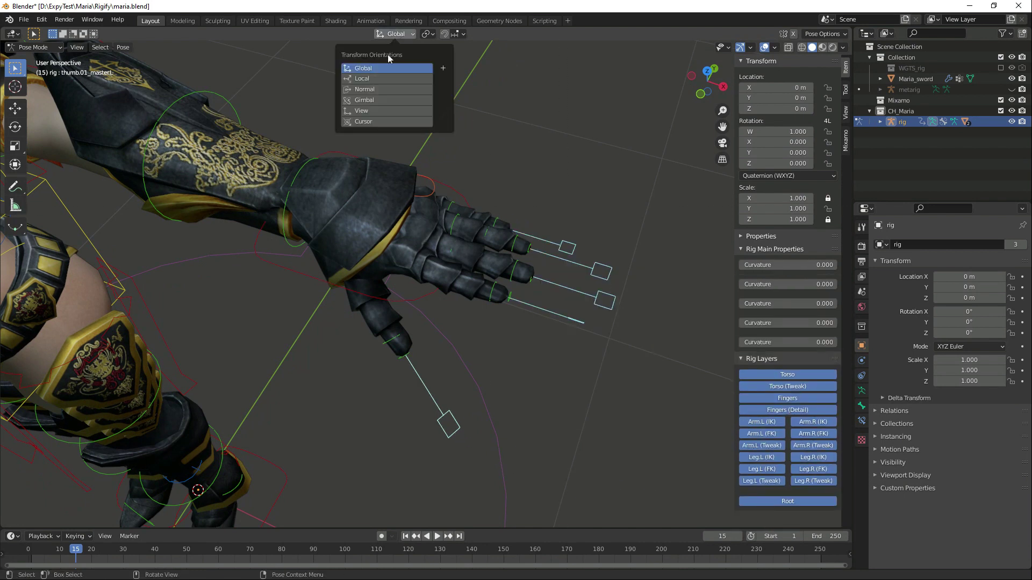
click(373, 77)
click(428, 34)
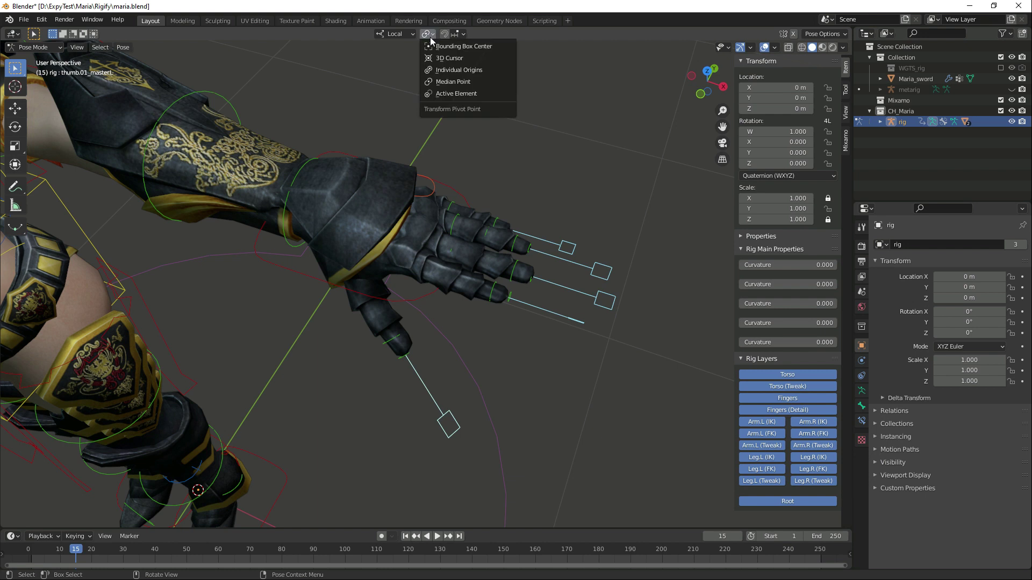
click(451, 70)
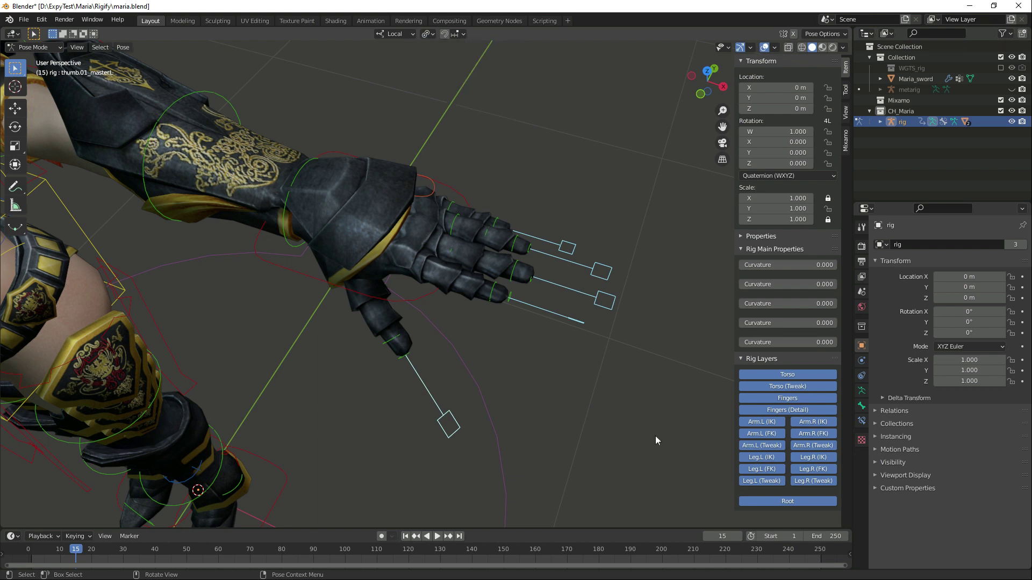
key(s)
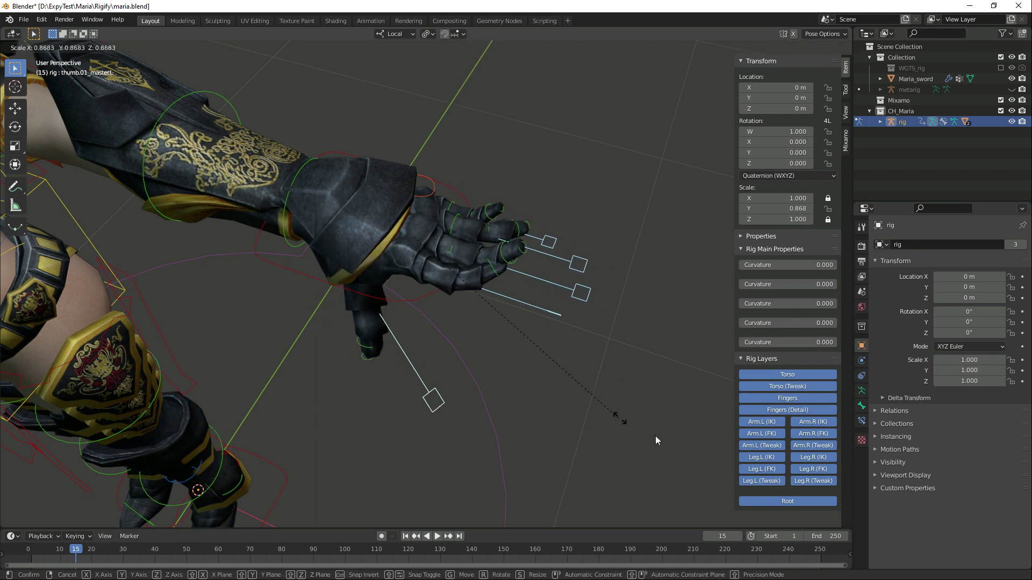
click(567, 387)
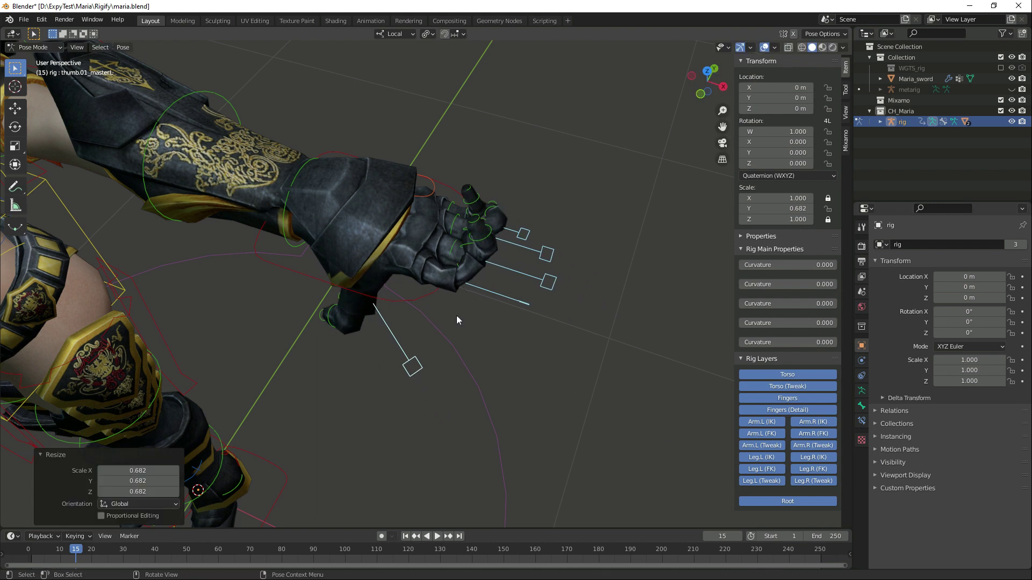
Step: Revert the file and reselect the left hand and thumb master controls
click(23, 19)
click(39, 63)
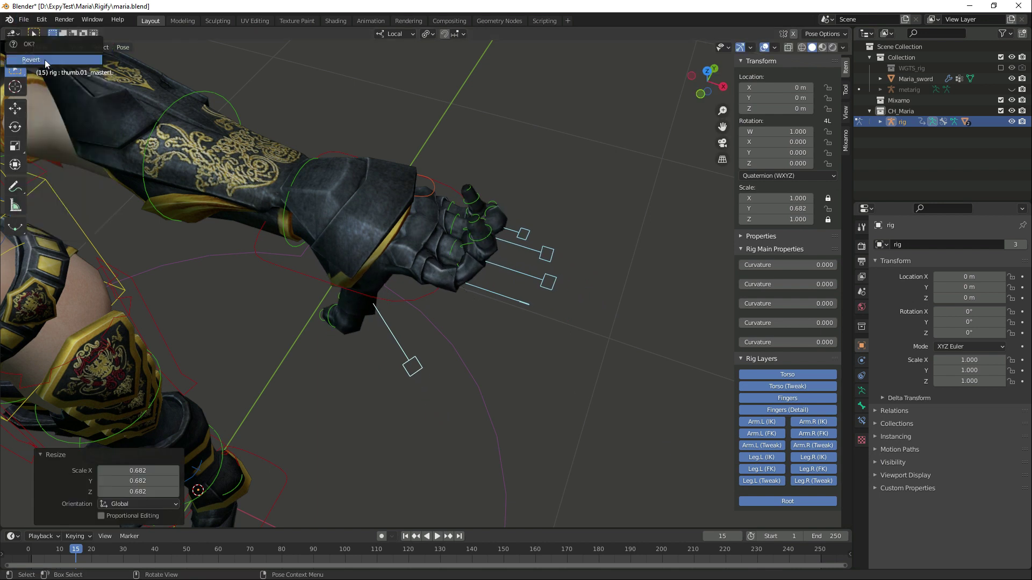
click(59, 69)
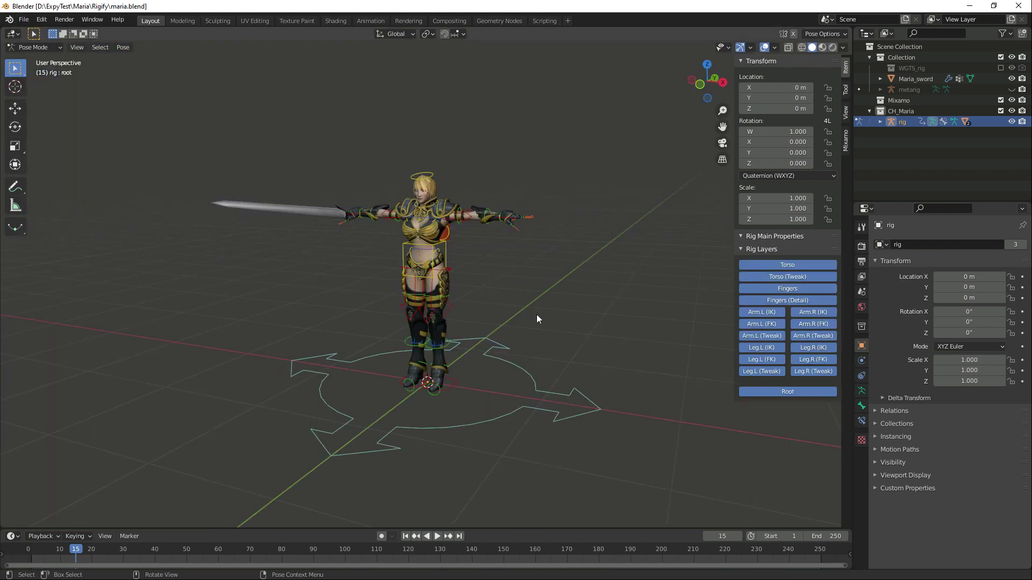
click(502, 214)
key(KP_Decimal)
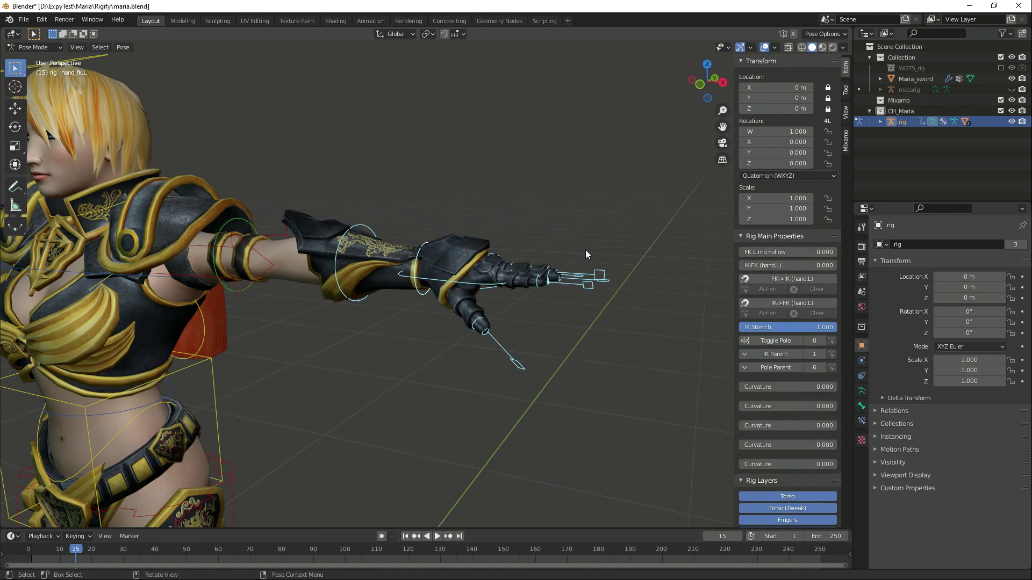
click(585, 250)
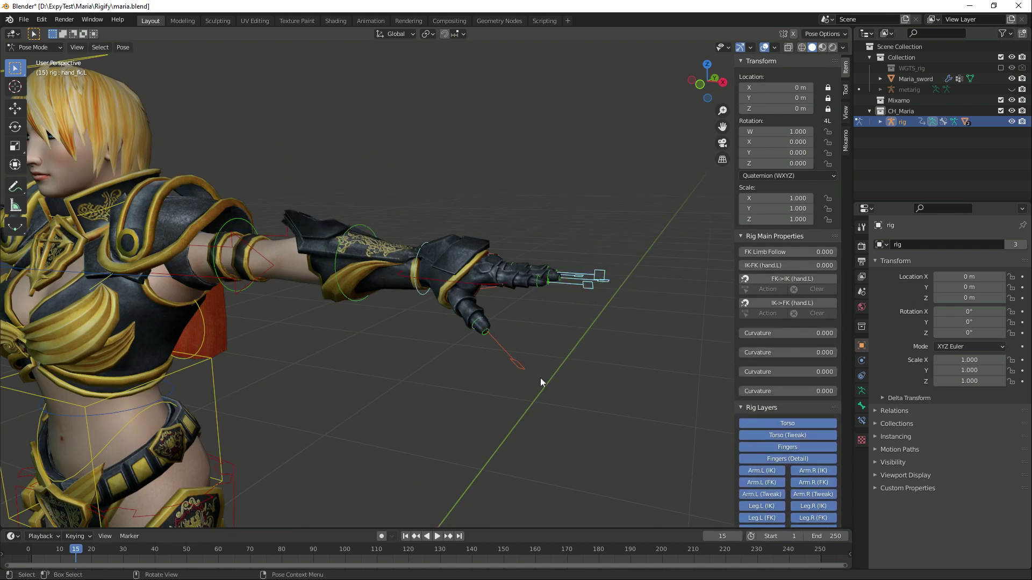
click(517, 367)
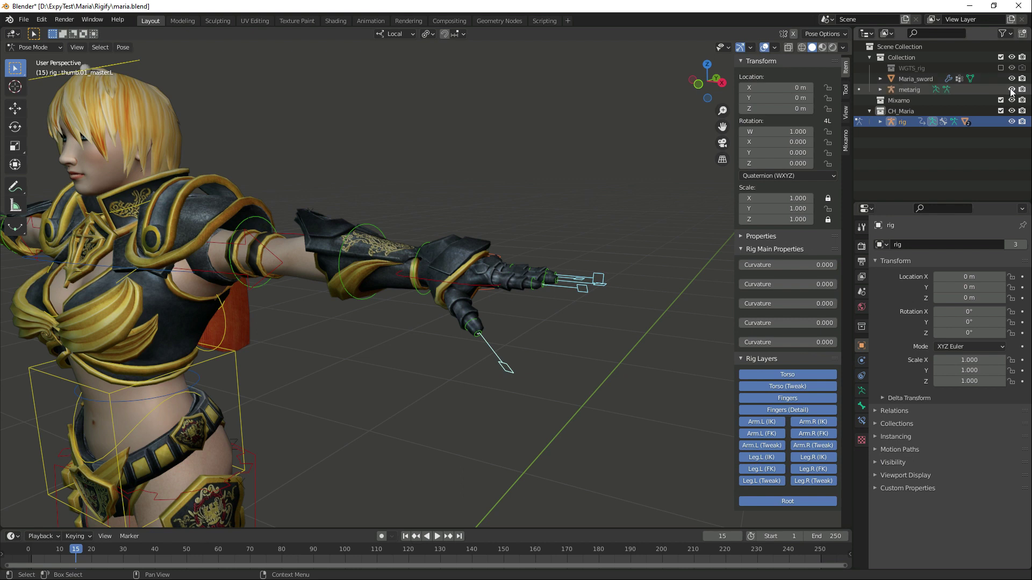
Step: Select the knight's metarig, isolate it, and enter Edit Mode
click(909, 89)
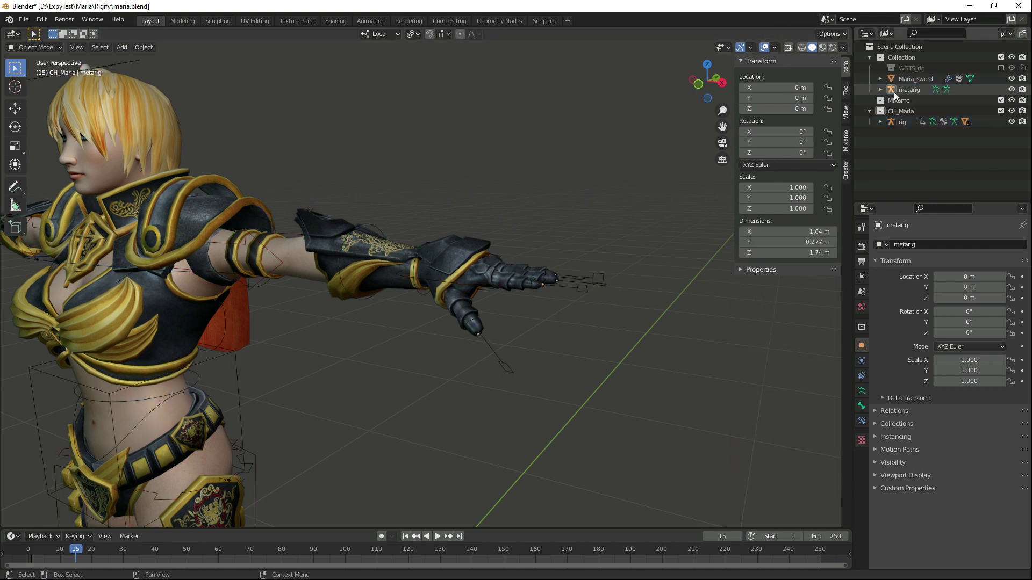
key(KP_Divide)
key(Tab)
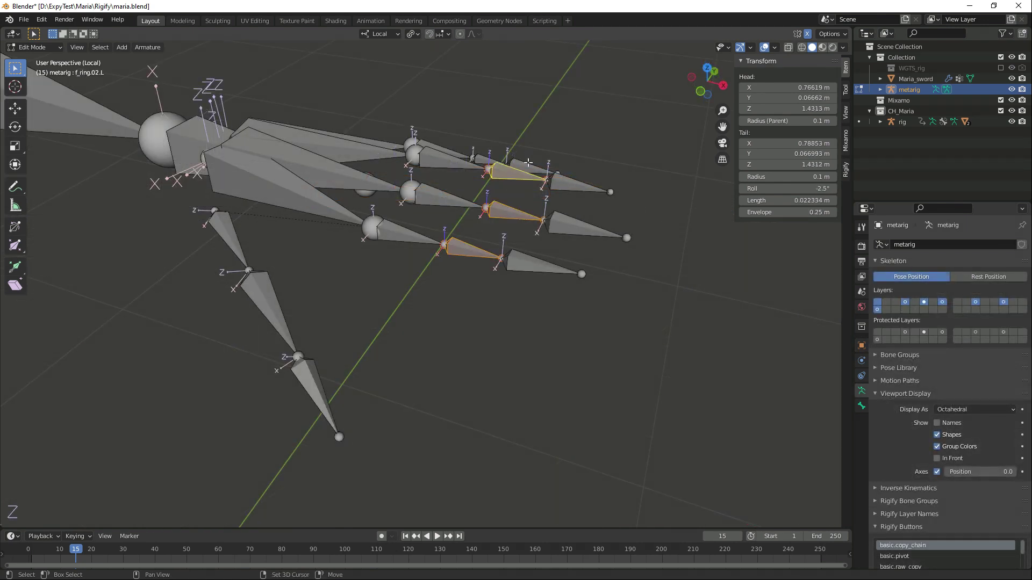
scroll(511, 202, down, 5)
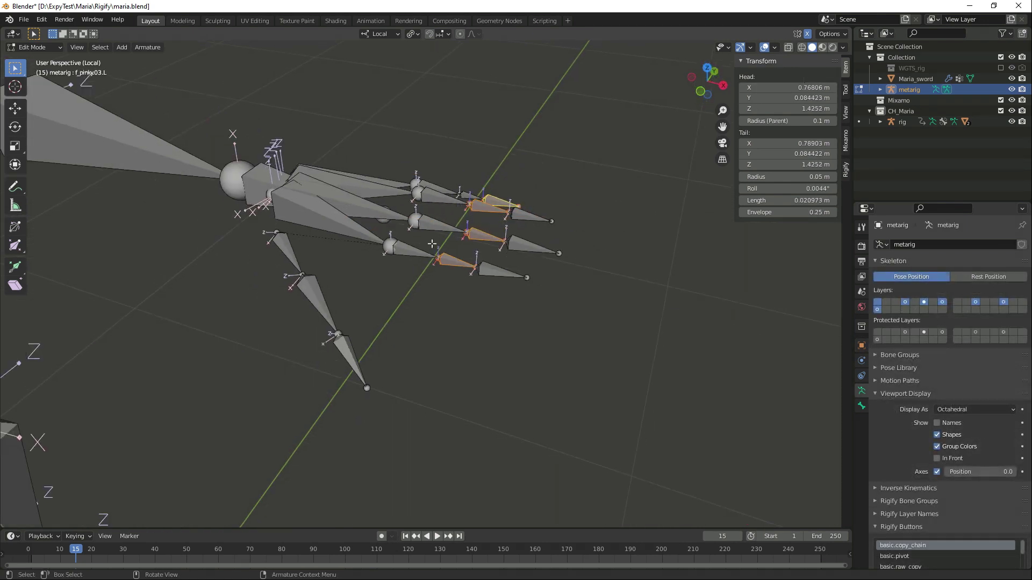
middle_drag(511, 202, 462, 327)
Step: Nudge the thumb.02.L bone along its normal Z and regenerate the rig
key(g)
key(Escape)
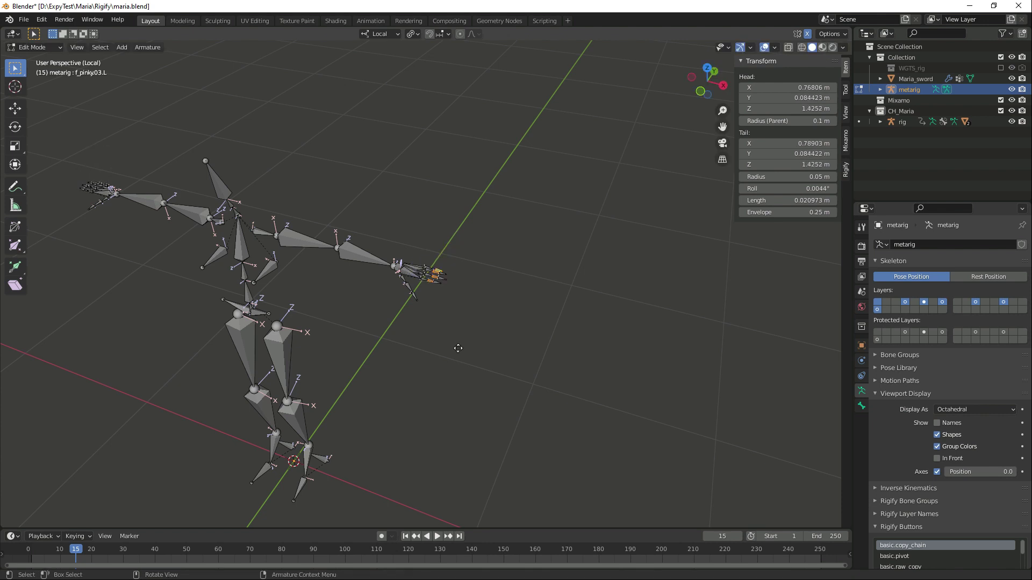
key(KP_Decimal)
scroll(581, 403, down, 4)
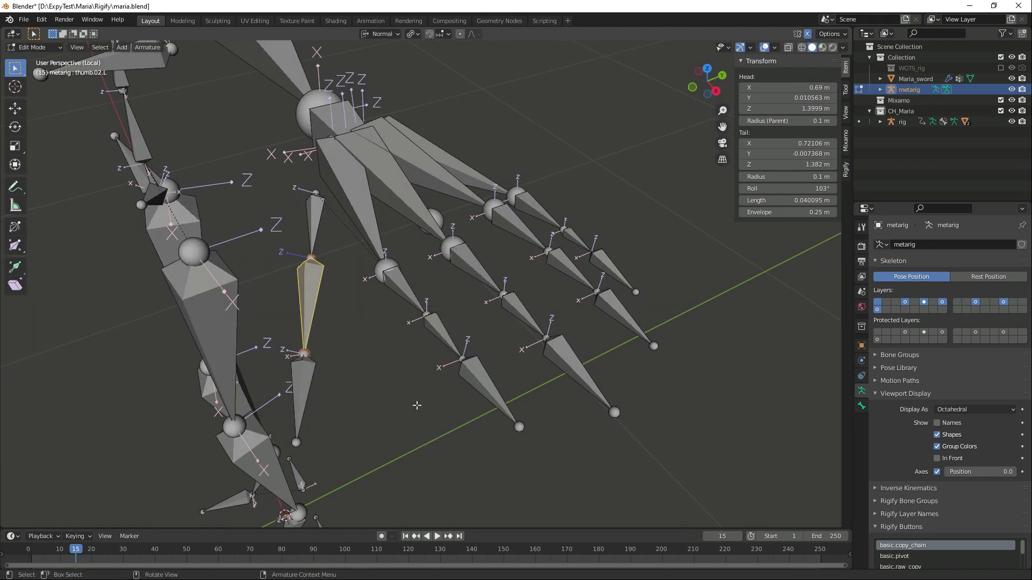
key(shift+n)
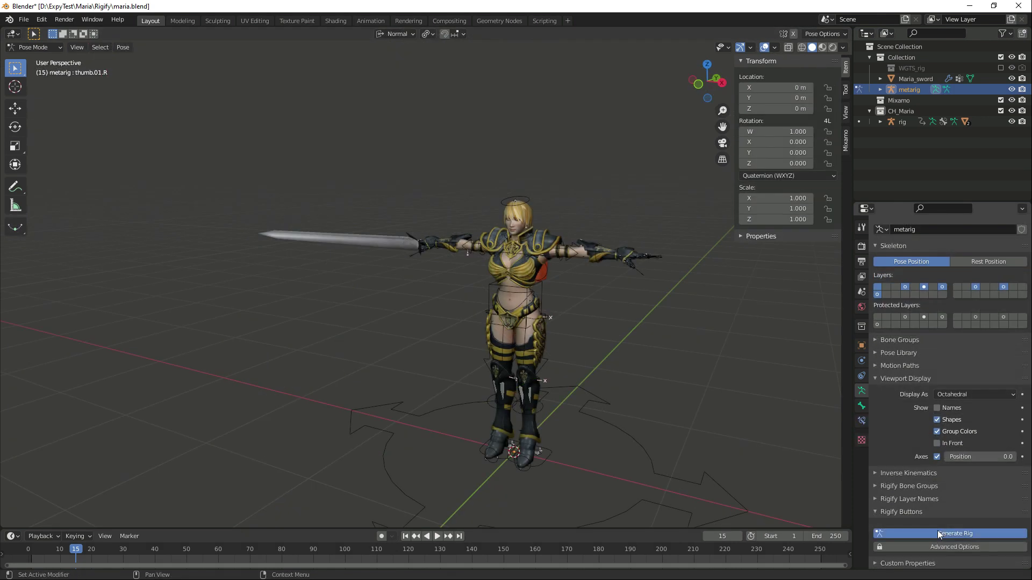
click(937, 532)
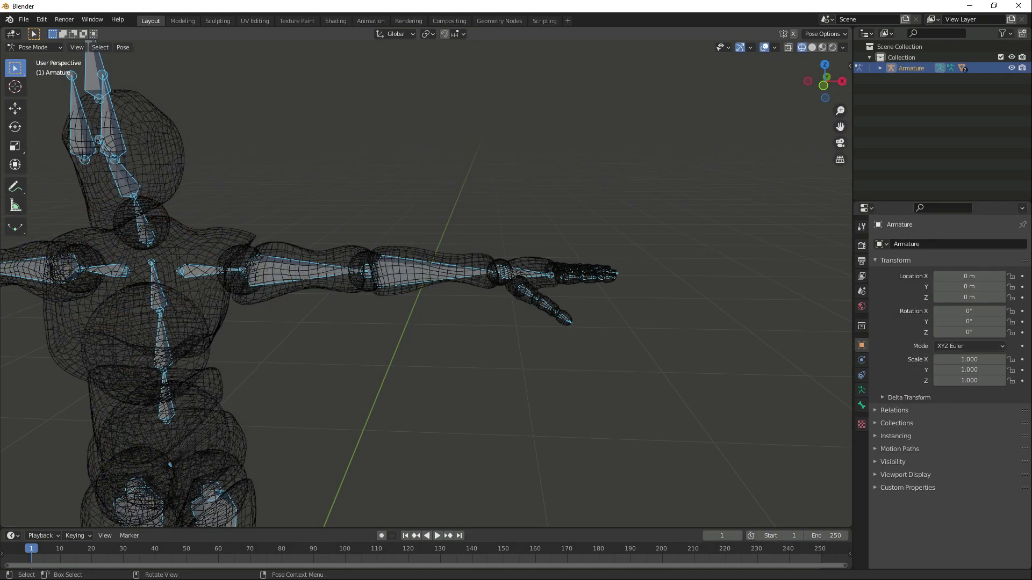
Step: Extract a Mixamo-source metarig from the armature and test finger scaling at 0.990
right_click(366, 363)
click(365, 363)
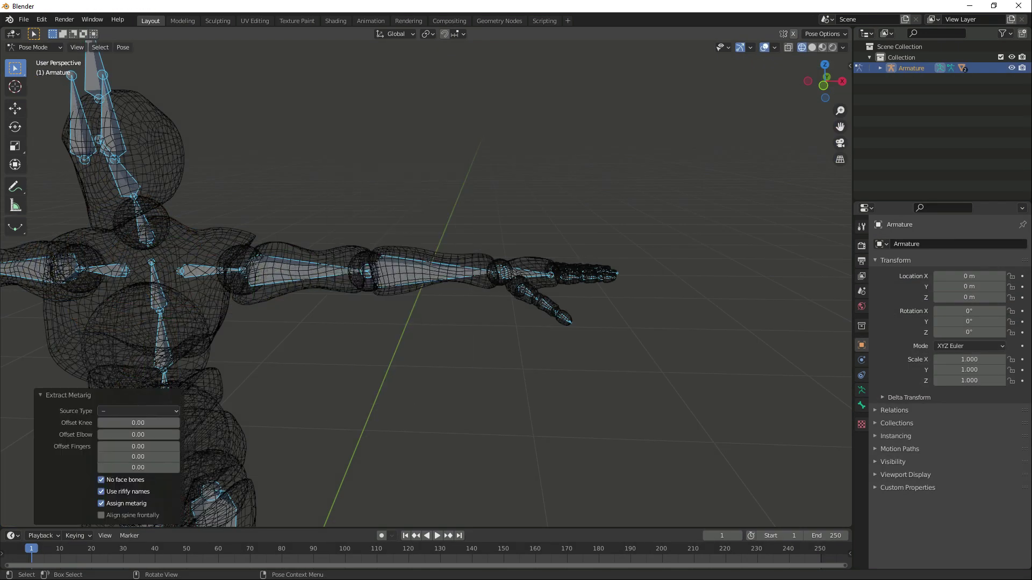
click(153, 411)
click(141, 480)
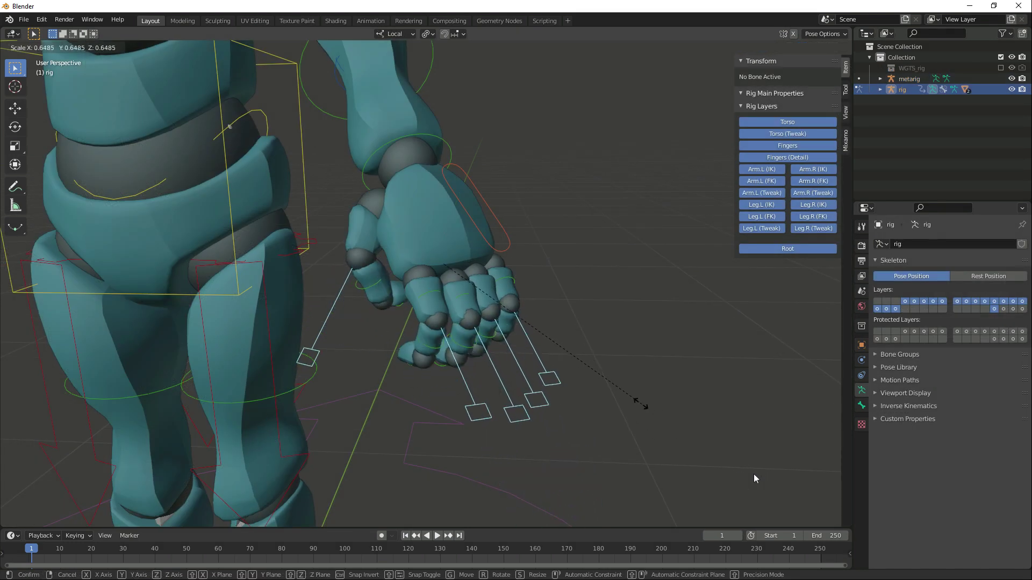
click(746, 461)
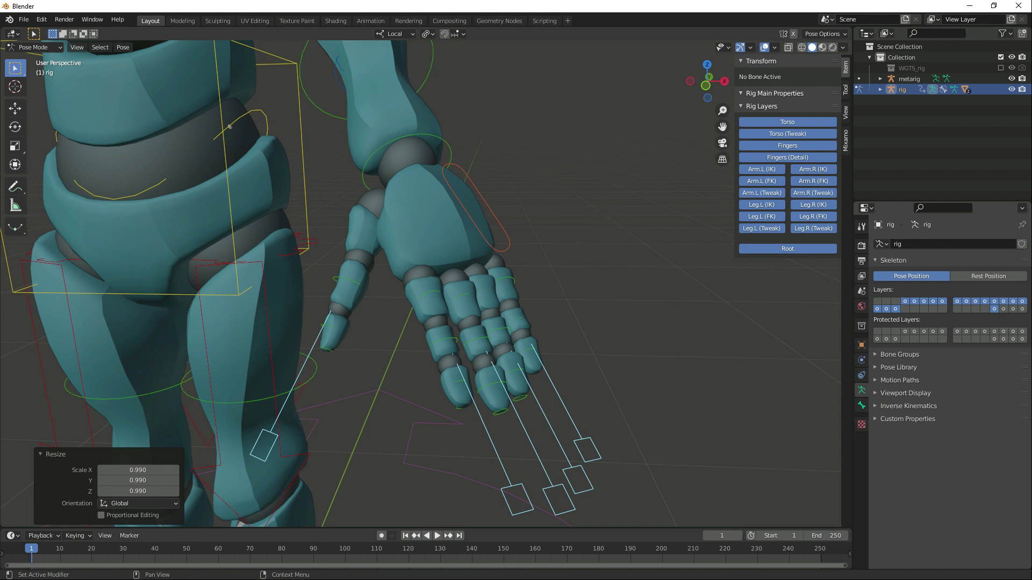